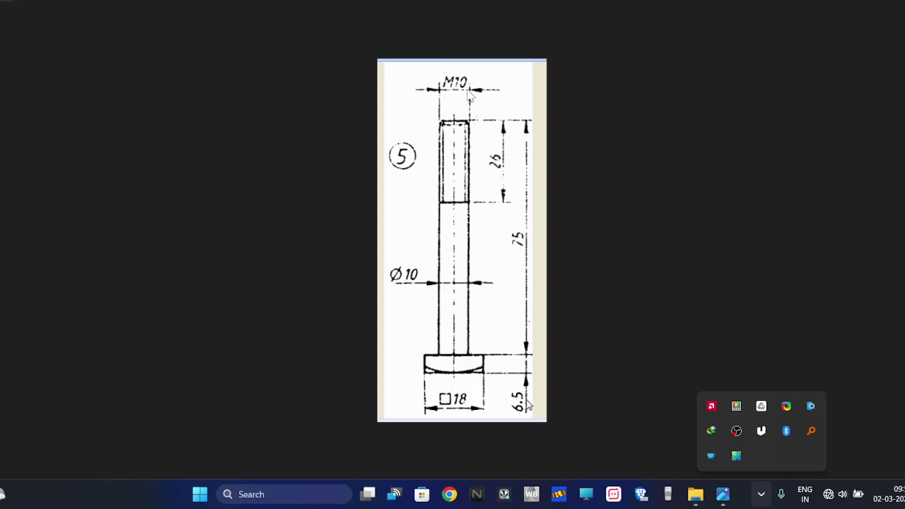
# Step: Advance the Photos viewer from the bolt drawing to the diamond sketch image
pyautogui.press('Right')
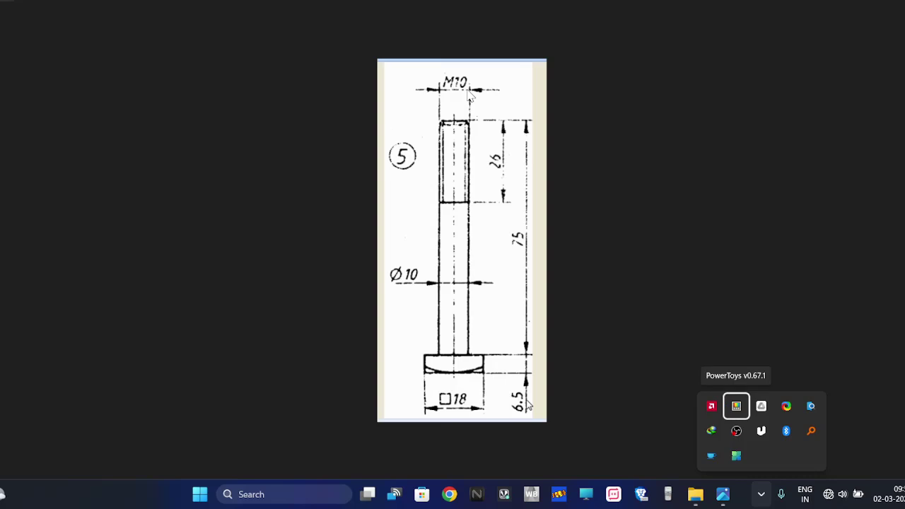
pyautogui.press('Escape')
# Step: Flip between the bolt drawing and the diamond sketch, ending back on the bolt drawing
pyautogui.press('Right')
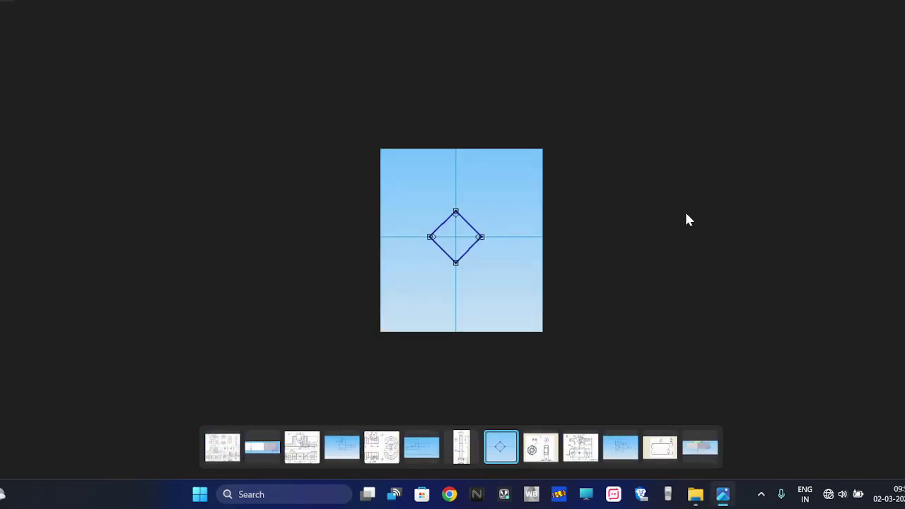
pyautogui.press('Left')
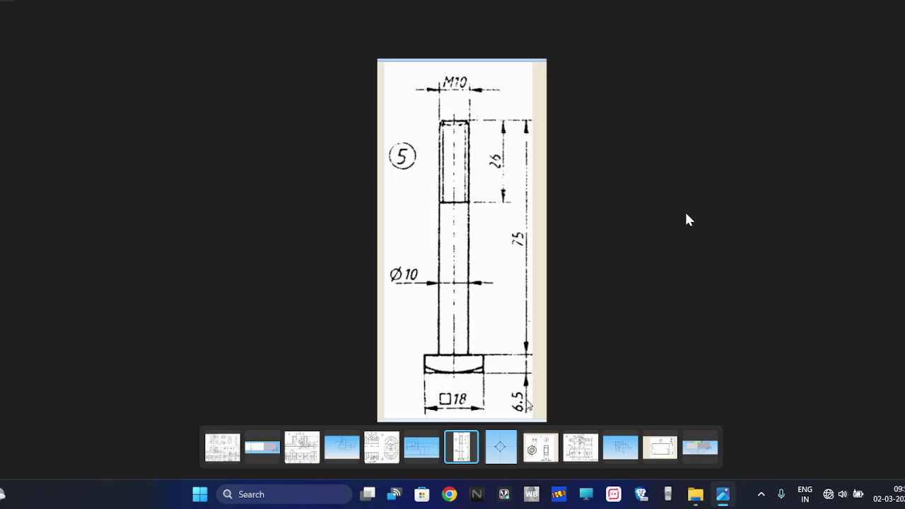
pyautogui.press('Right')
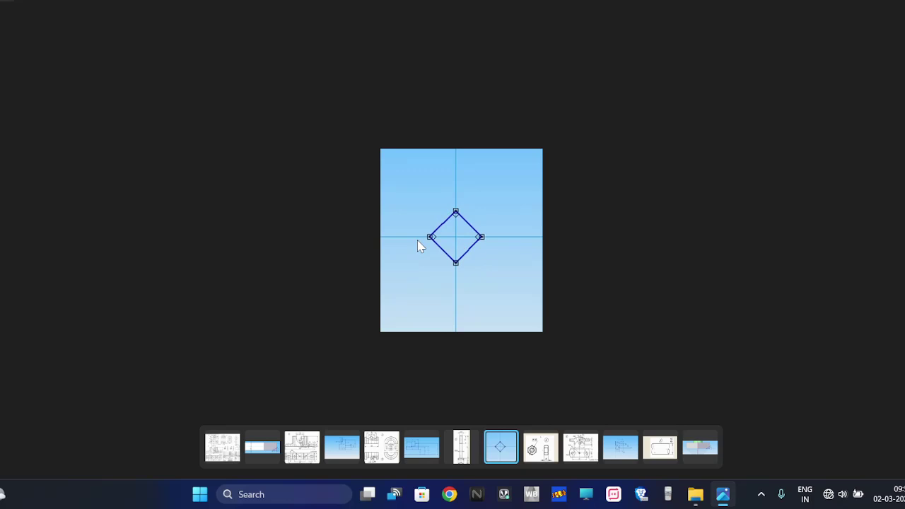
pyautogui.press('Left')
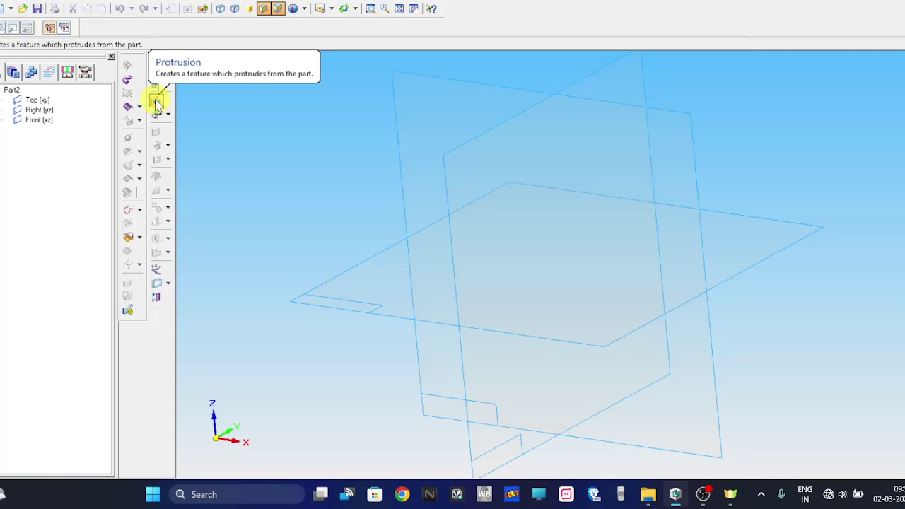
# Step: Start a protrusion on the Top plane and draw a rectangle near the origin
pyautogui.click(157, 103)
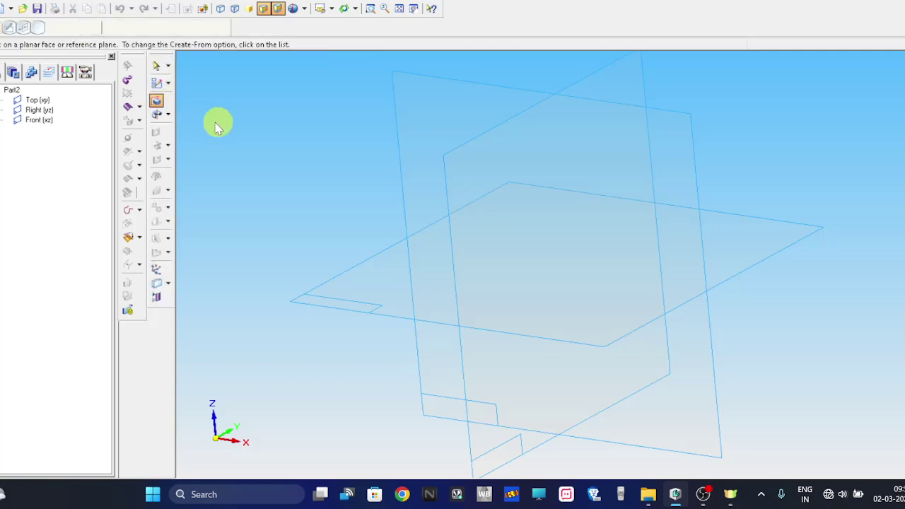
pyautogui.click(330, 290)
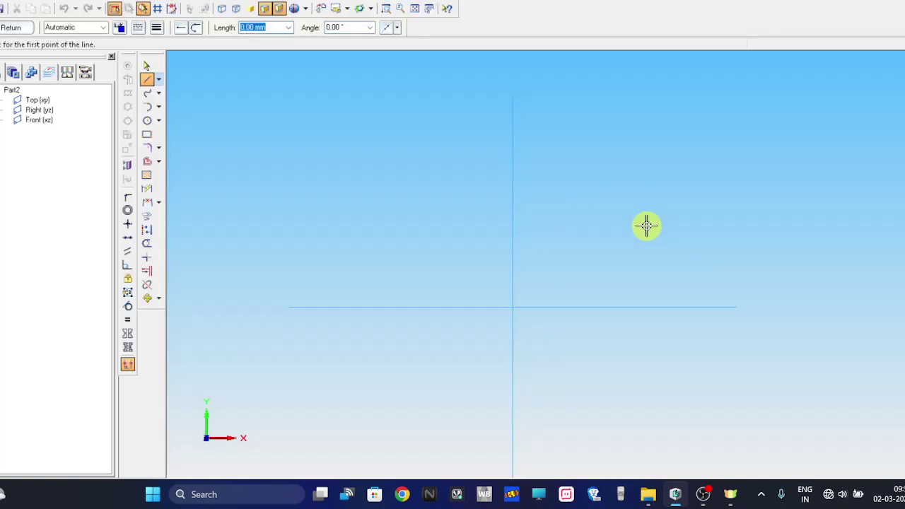
pyautogui.click(146, 136)
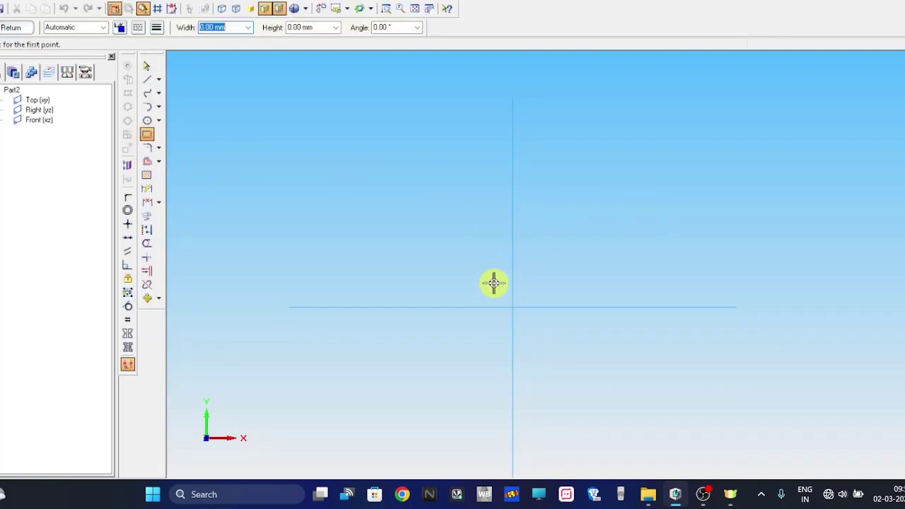
pyautogui.click(466, 279)
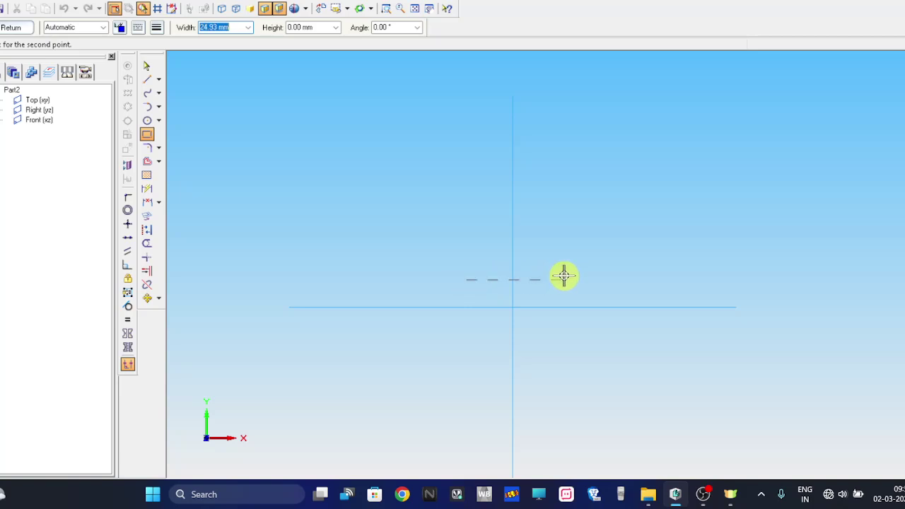
pyautogui.click(564, 344)
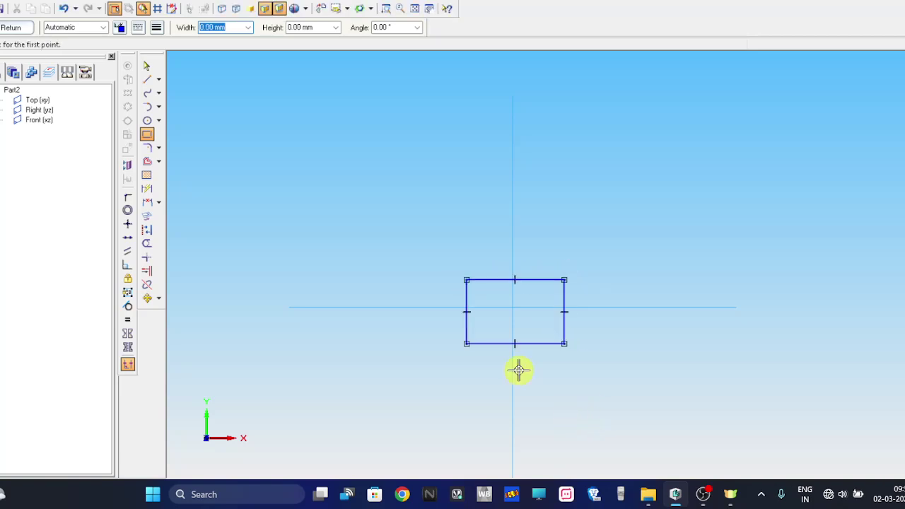
# Step: Dimension the rectangle's height to 18 mm and place its width dimension
pyautogui.click(147, 191)
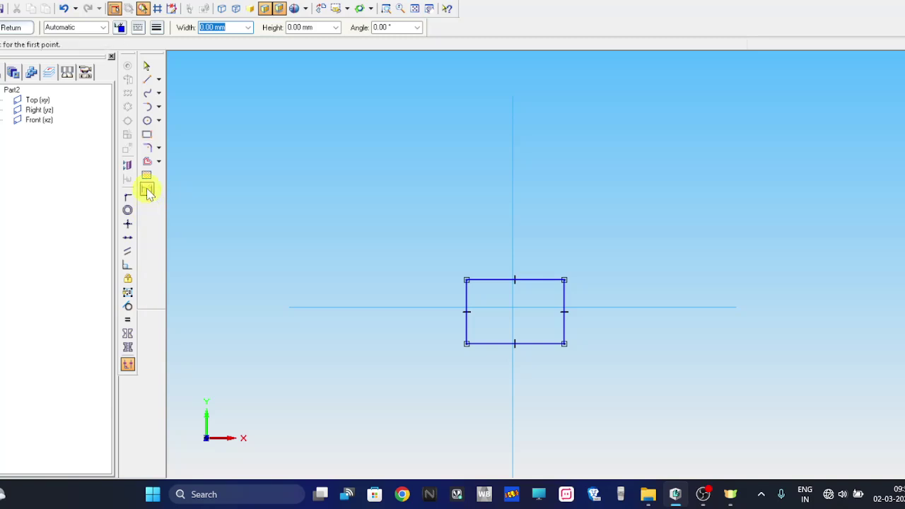
pyautogui.click(466, 331)
pyautogui.click(448, 333)
pyautogui.write('18')
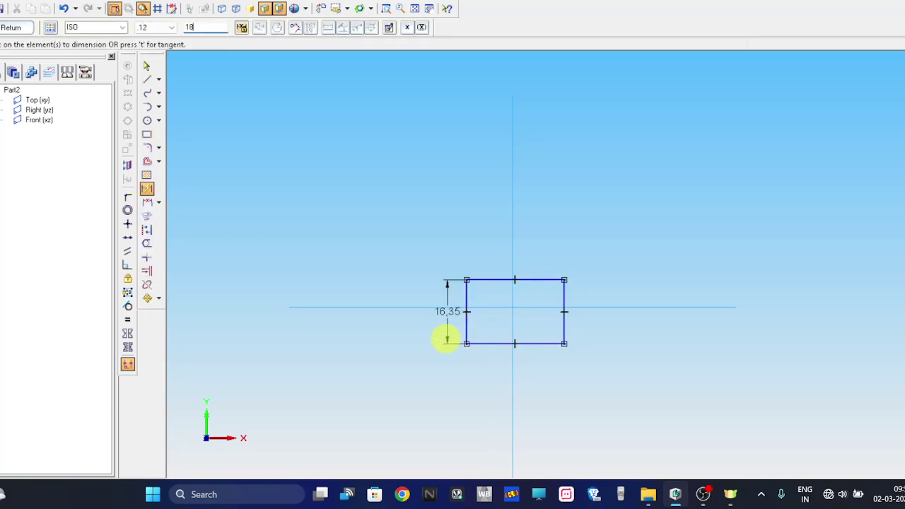
pyautogui.press('Return')
pyautogui.click(495, 343)
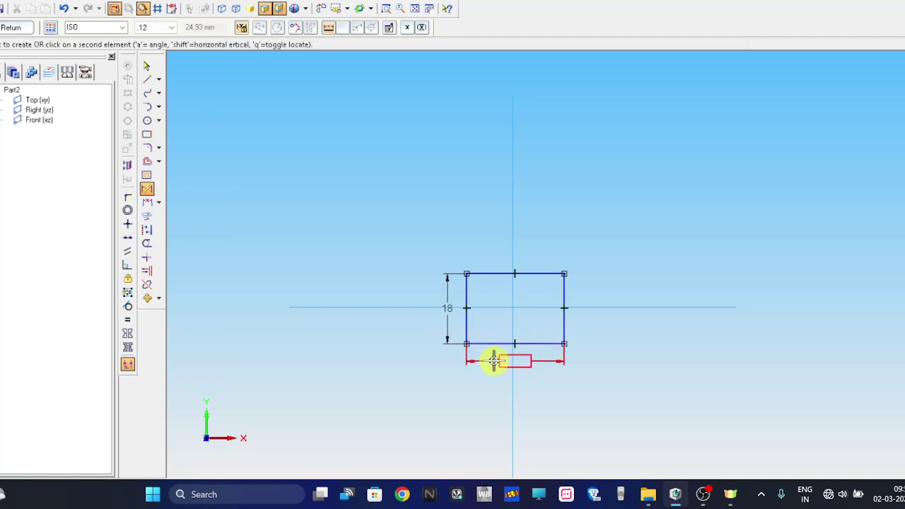
pyautogui.click(496, 363)
# Step: Set the square's width to 18 mm, then try a 45° rotation and cancel it
pyautogui.write('18')
pyautogui.press('Return')
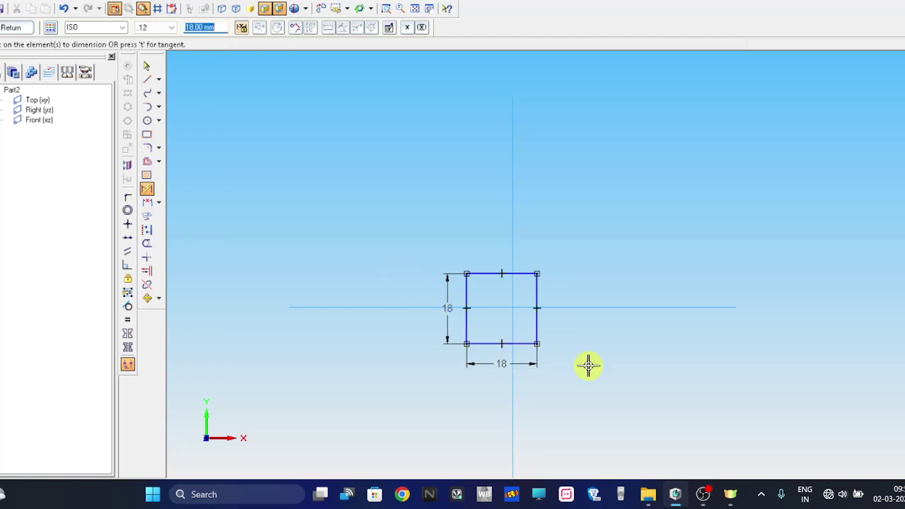
pyautogui.click(154, 298)
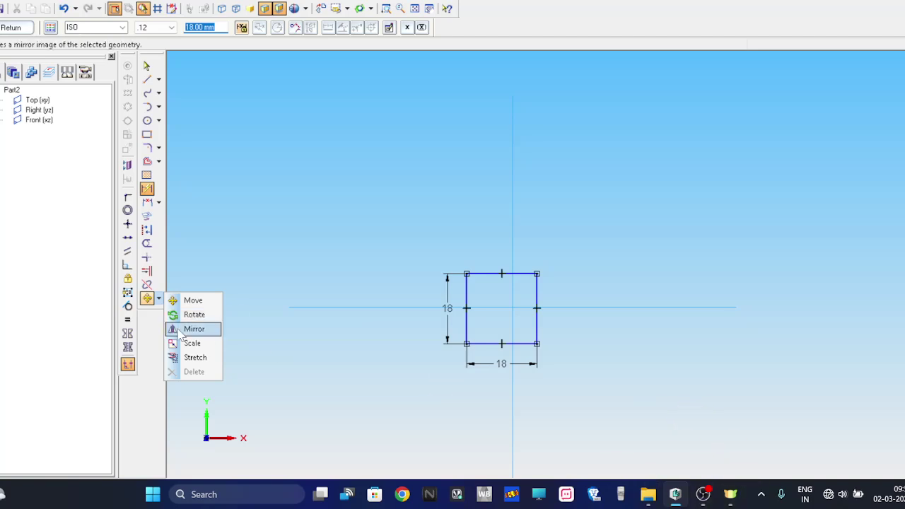
pyautogui.click(193, 315)
pyautogui.moveTo(388, 222); pyautogui.dragTo(580, 383)
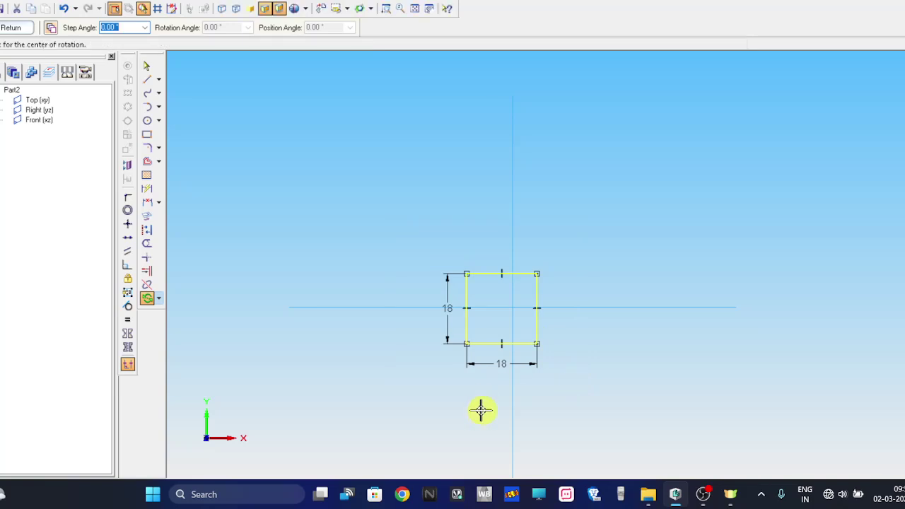
pyautogui.click(465, 344)
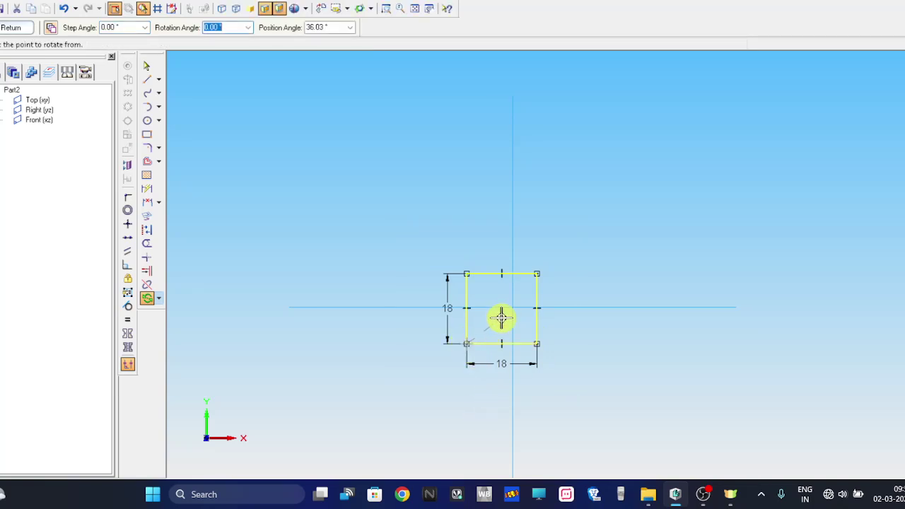
pyautogui.click(536, 276)
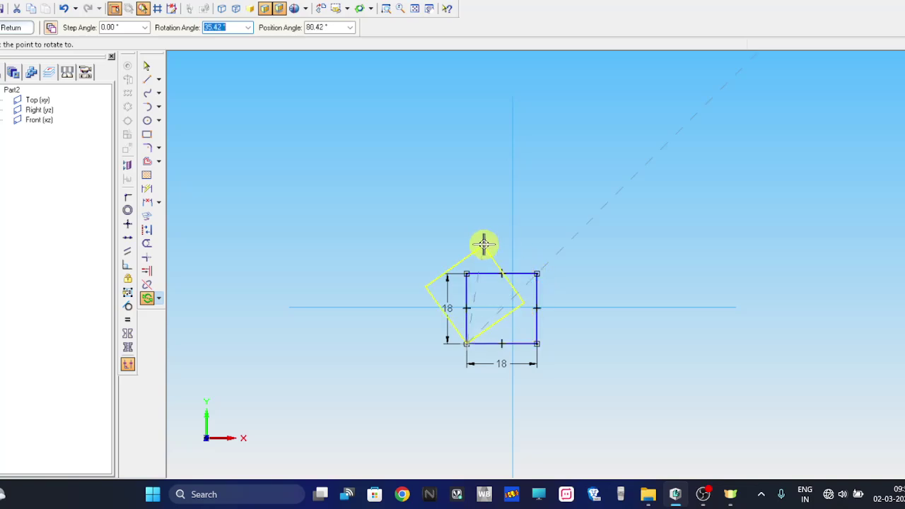
pyautogui.write('45')
pyautogui.press('Tab')
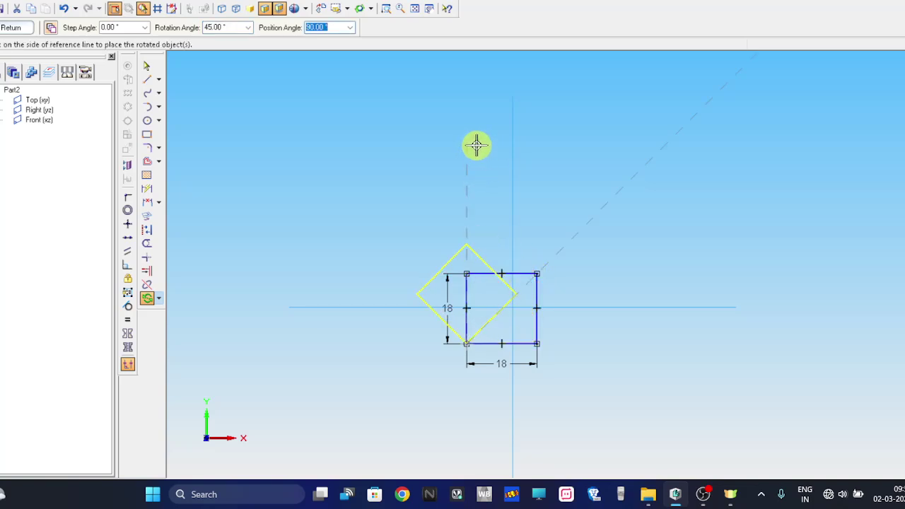
pyautogui.press('Escape')
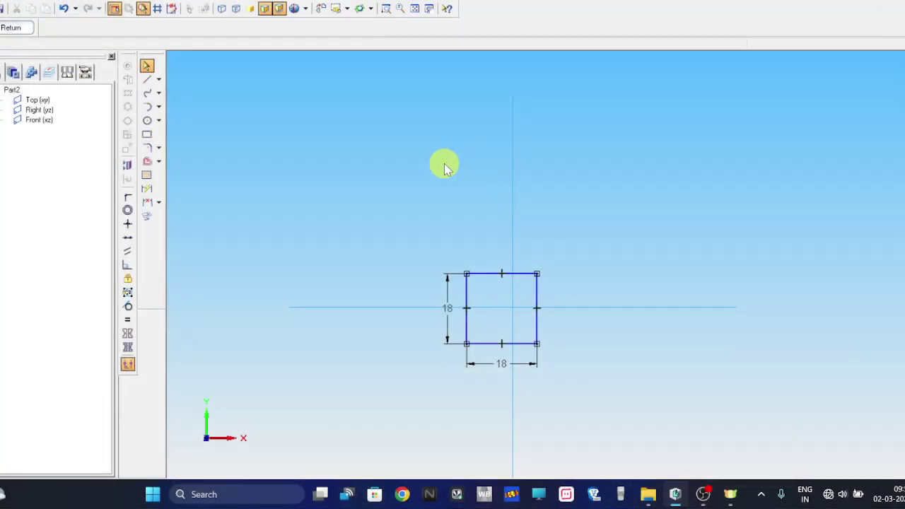
# Step: Rotate the square 45° about its lower-left corner into a diamond
pyautogui.click(147, 298)
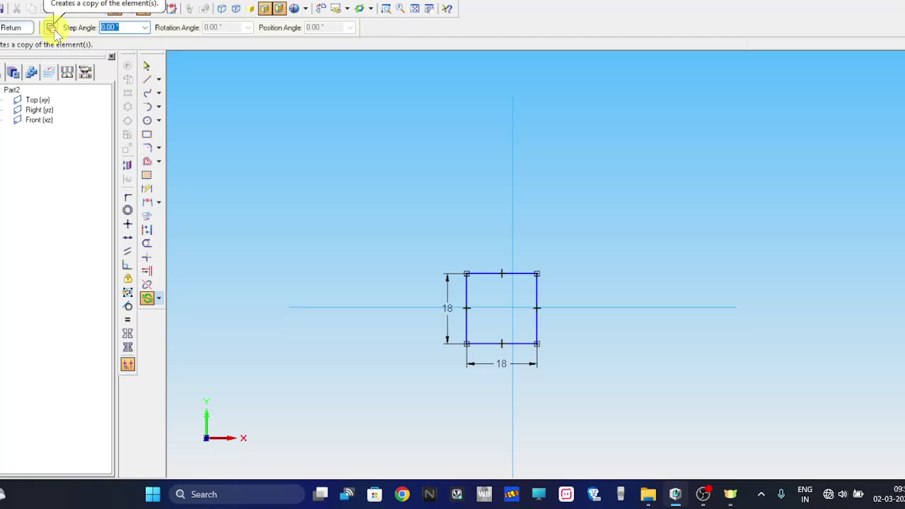
pyautogui.moveTo(418, 226); pyautogui.dragTo(541, 384)
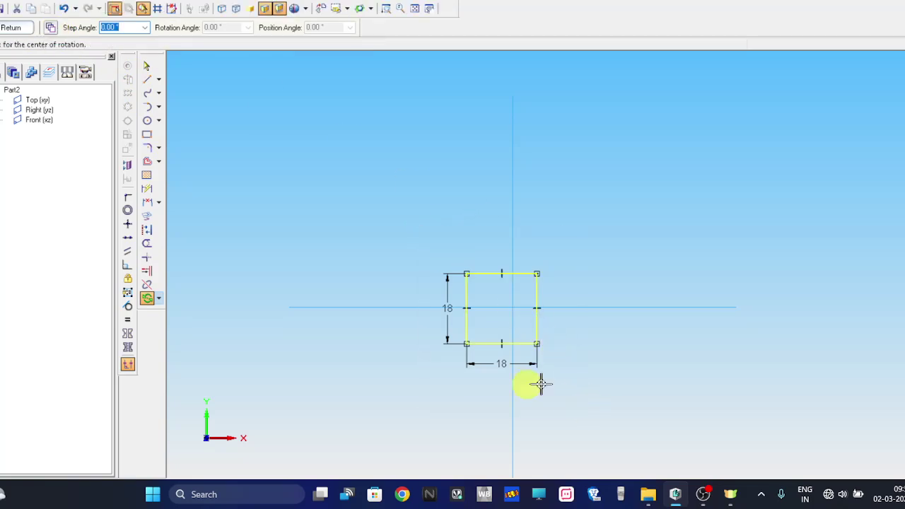
pyautogui.click(464, 344)
pyautogui.click(537, 274)
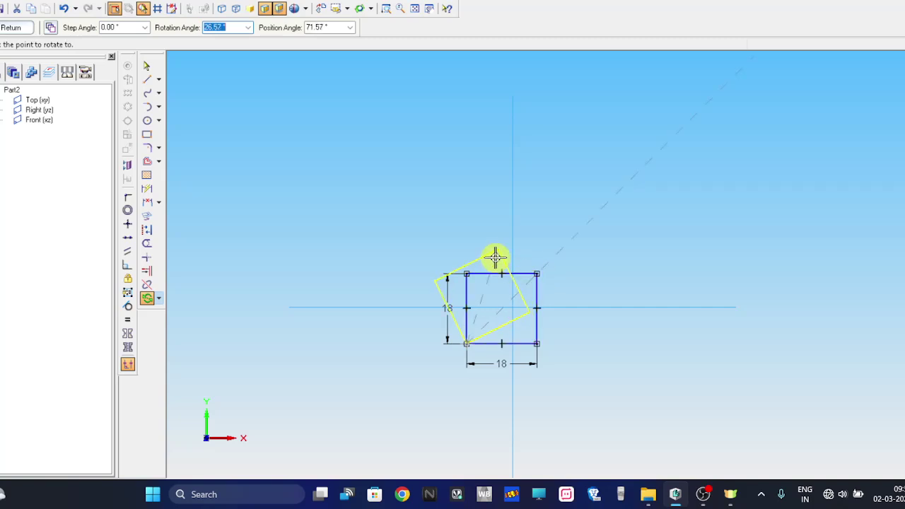
pyautogui.write('45')
pyautogui.press('Return')
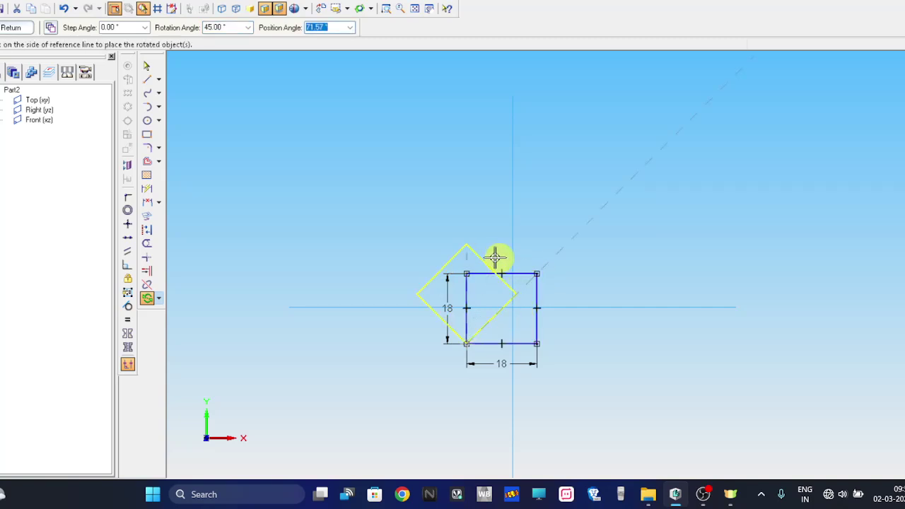
pyautogui.click(490, 203)
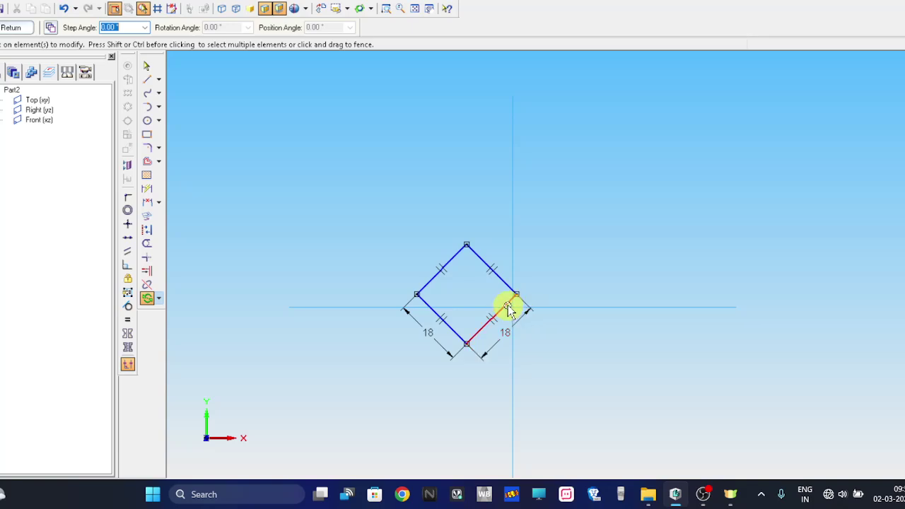
# Step: Move the whole diamond so its centre sits on the sketch origin
pyautogui.click(162, 300)
pyautogui.click(180, 300)
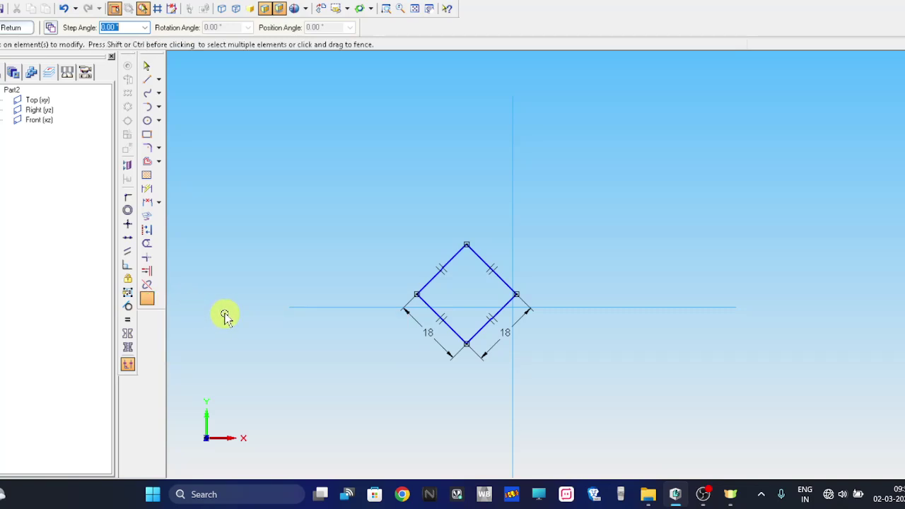
pyautogui.moveTo(384, 204); pyautogui.dragTo(543, 398)
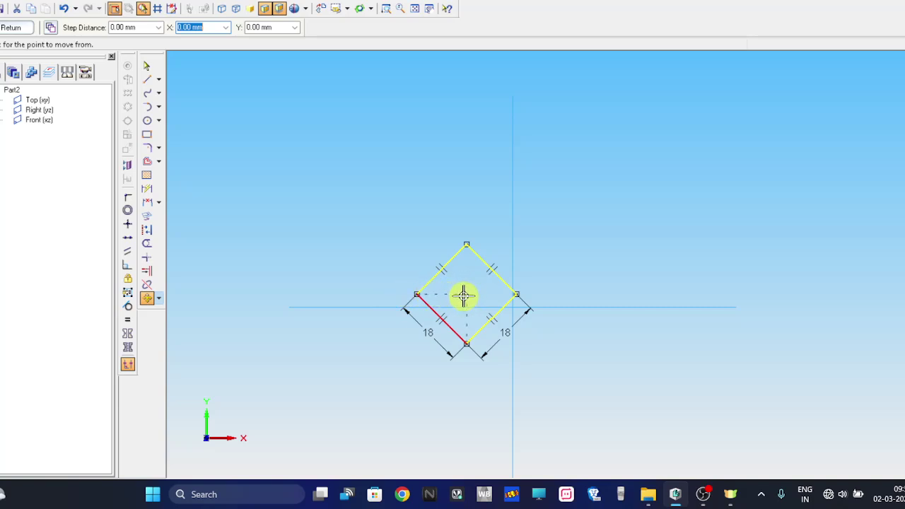
pyautogui.click(465, 295)
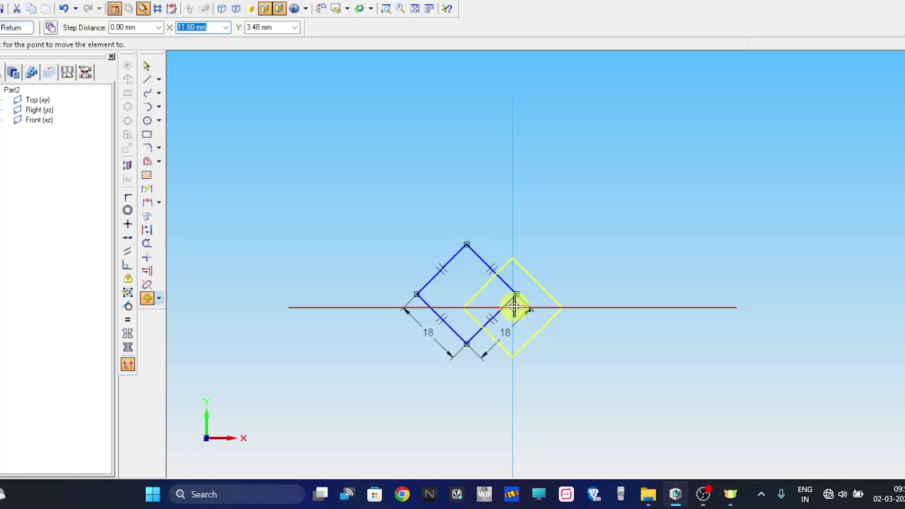
pyautogui.click(50, 27)
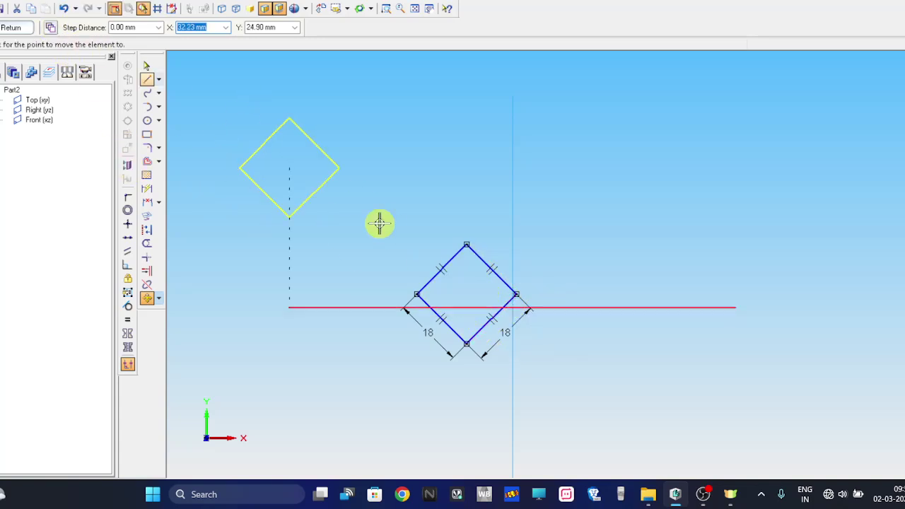
pyautogui.click(513, 308)
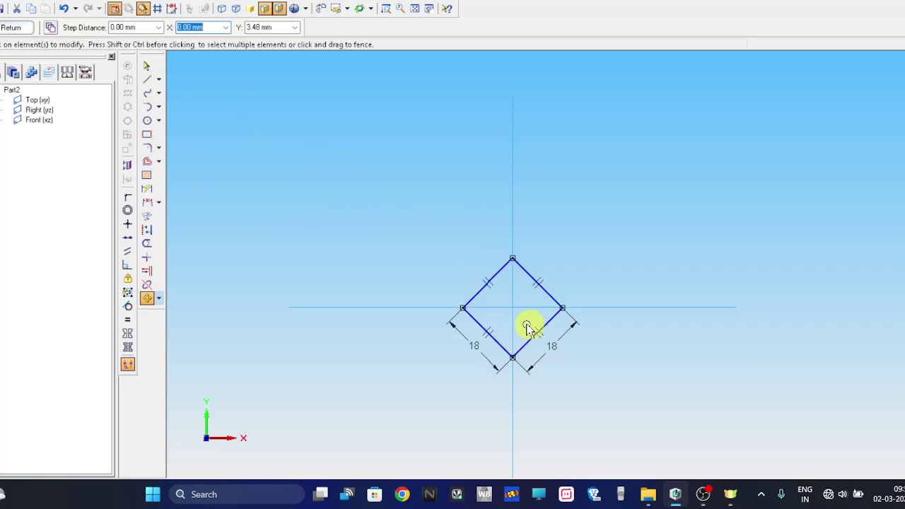
# Step: Extrude the diamond sketch 6.5 mm into the head block, creating Protrusion 1
pyautogui.click(11, 28)
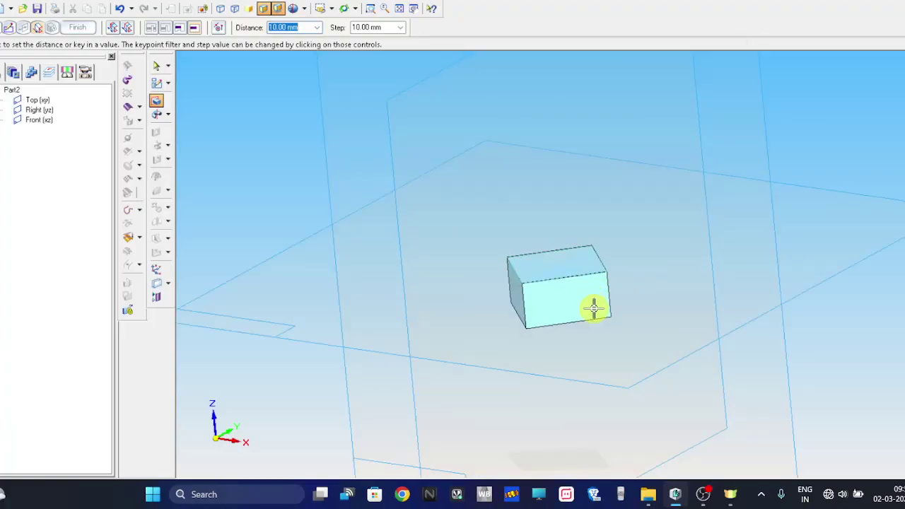
pyautogui.write('6.5')
pyautogui.press('Return')
pyautogui.click(594, 314)
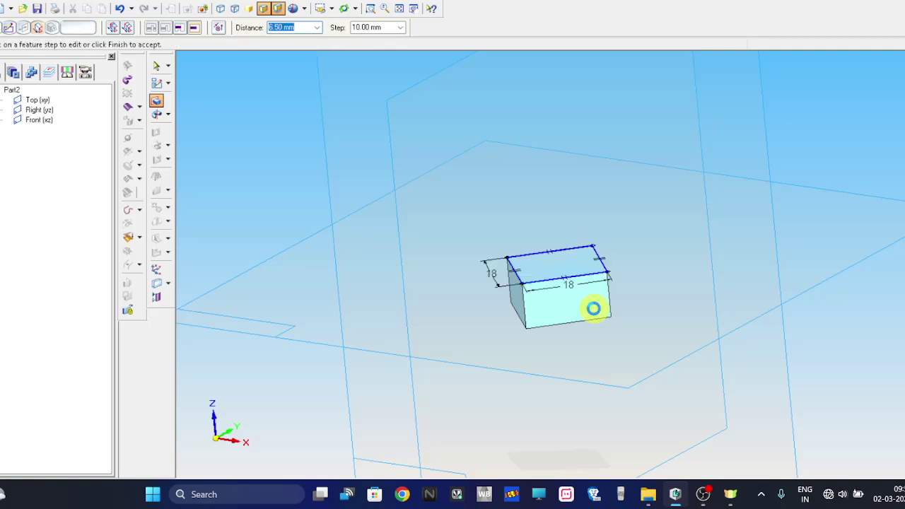
pyautogui.moveTo(717, 299); pyautogui.dragTo(755, 282, button='middle')
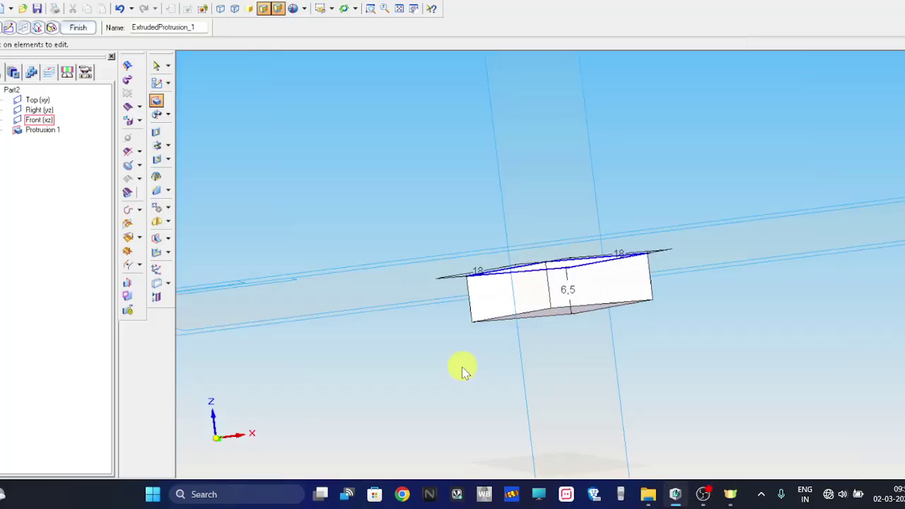
pyautogui.moveTo(463, 372); pyautogui.dragTo(418, 312, button='middle')
pyautogui.scroll(4, 414, 337)
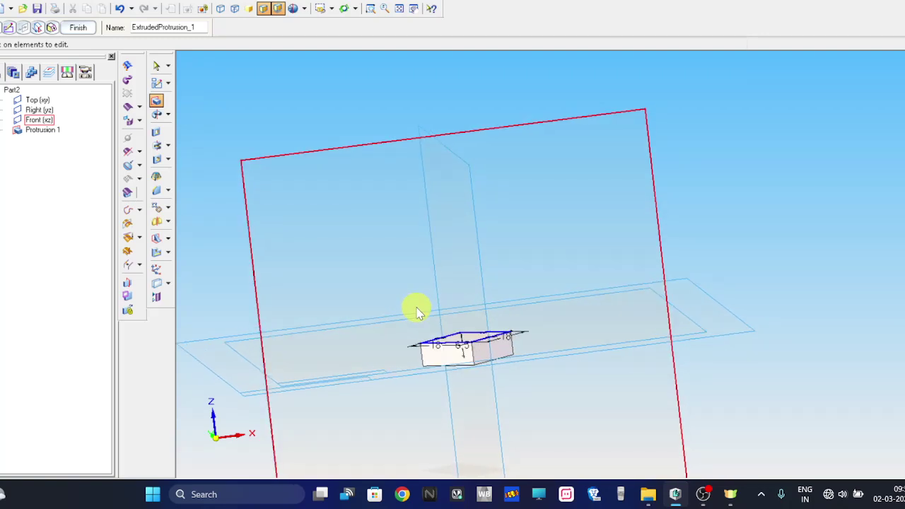
# Step: Start a revolved cut on the Front plane with a sloped line from the head's corner to the axis
pyautogui.press('Escape')
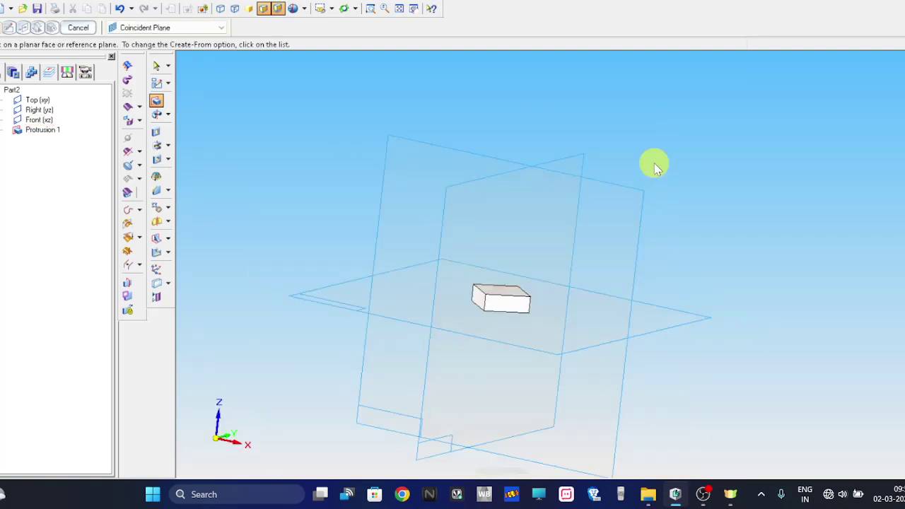
pyautogui.click(159, 146)
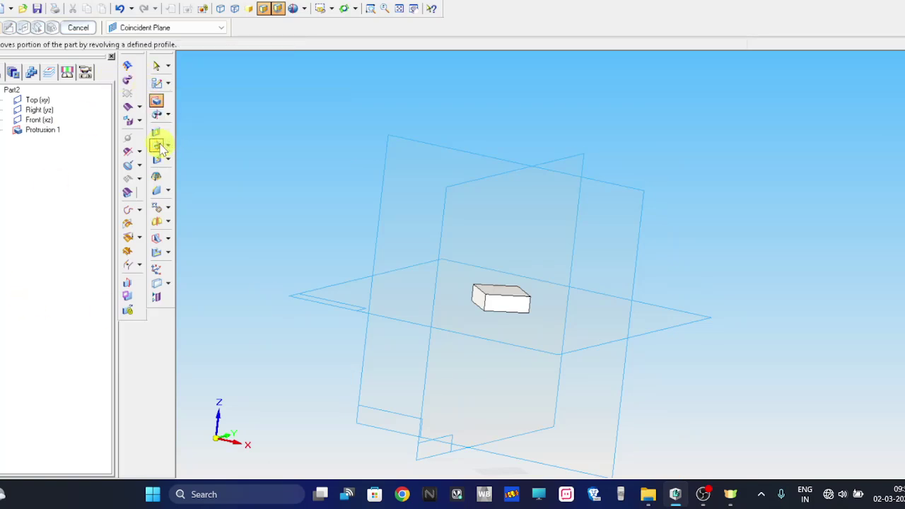
pyautogui.click(467, 158)
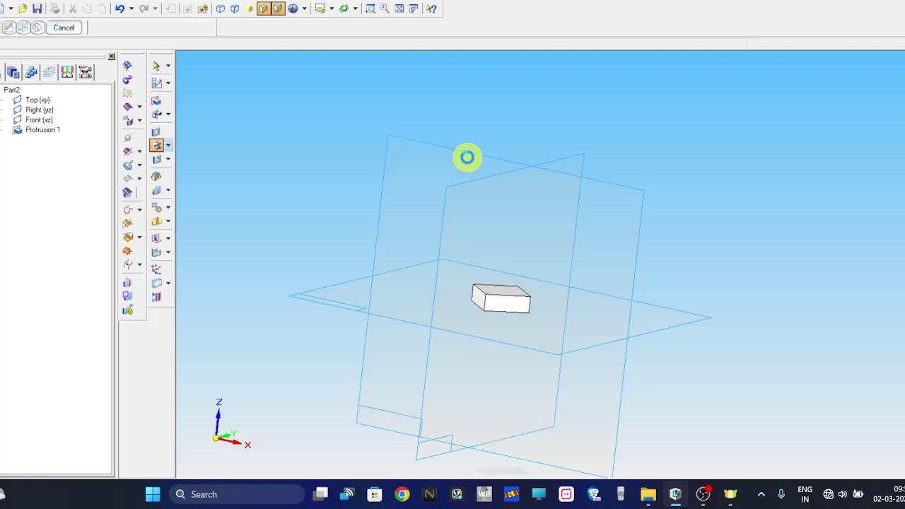
pyautogui.scroll(5, 618, 205)
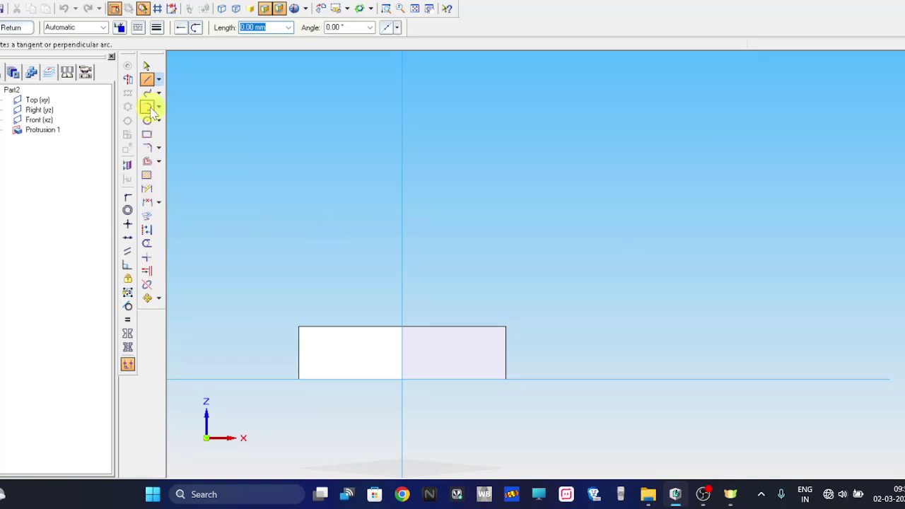
pyautogui.click(147, 80)
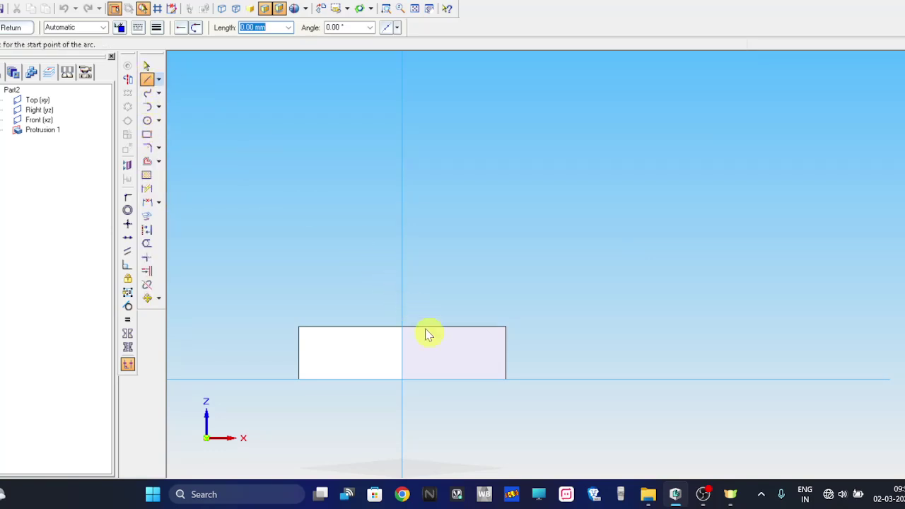
pyautogui.click(507, 379)
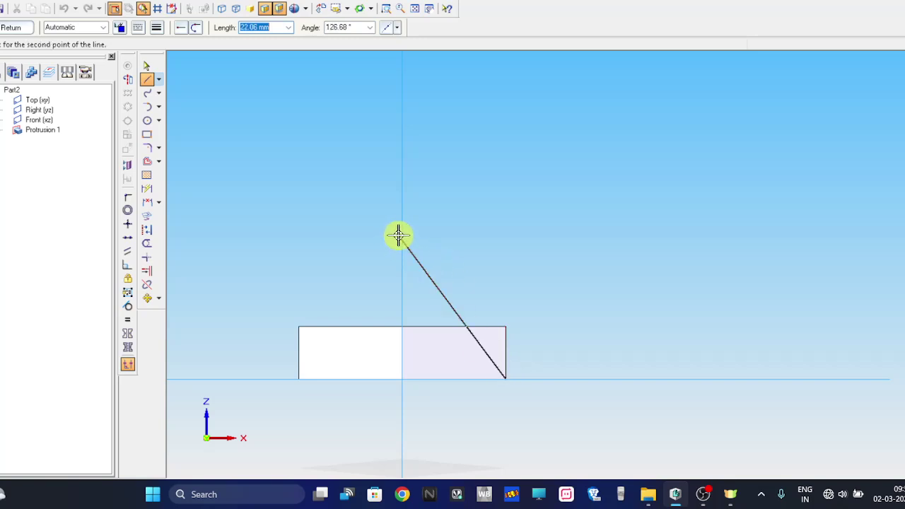
pyautogui.click(401, 236)
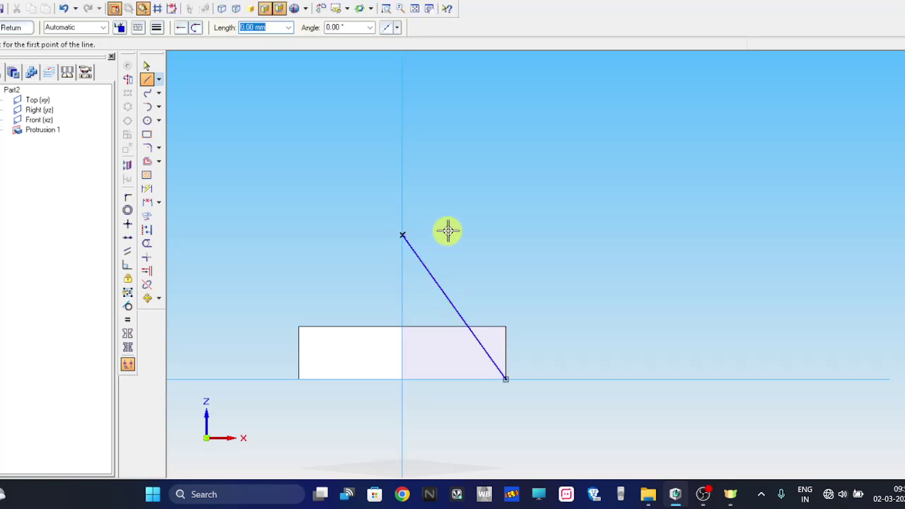
# Step: Set the angle between the sloped line and the axis to 30°
pyautogui.click(158, 203)
pyautogui.click(178, 205)
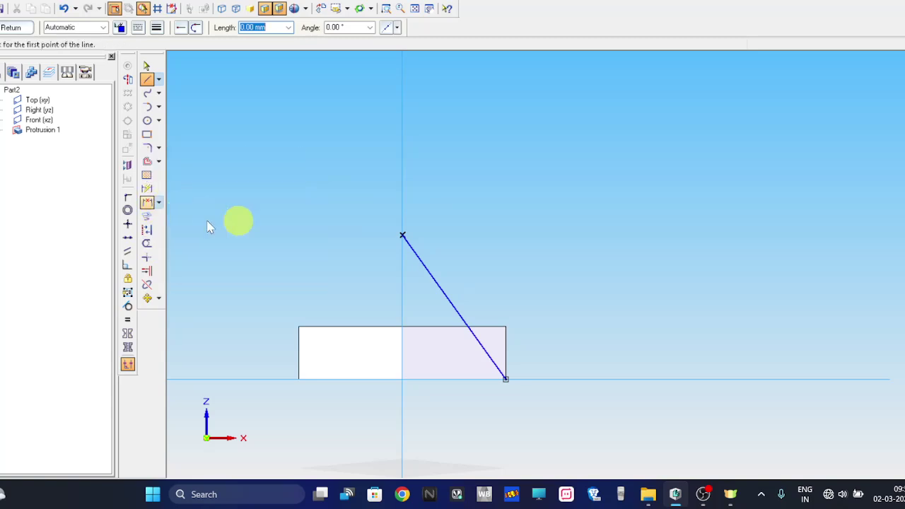
pyautogui.click(420, 260)
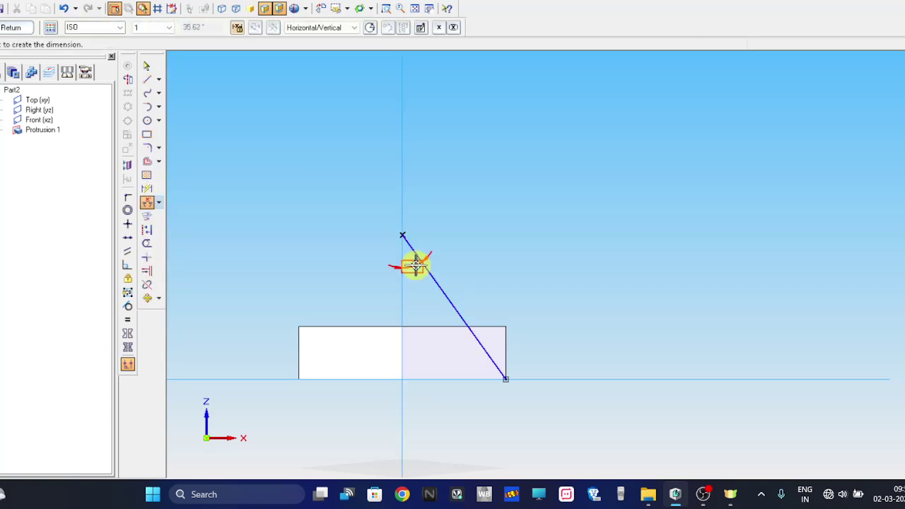
pyautogui.click(415, 265)
pyautogui.write('30')
pyautogui.press('Return')
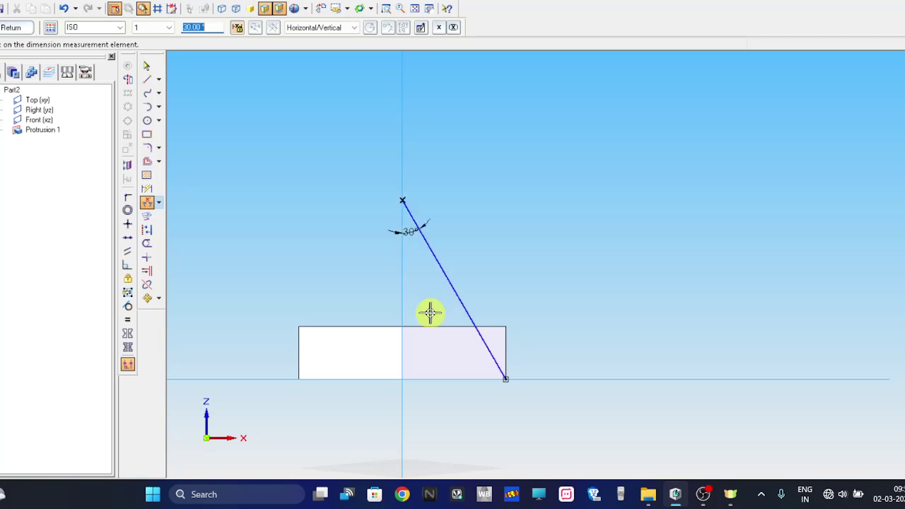
pyautogui.click(147, 80)
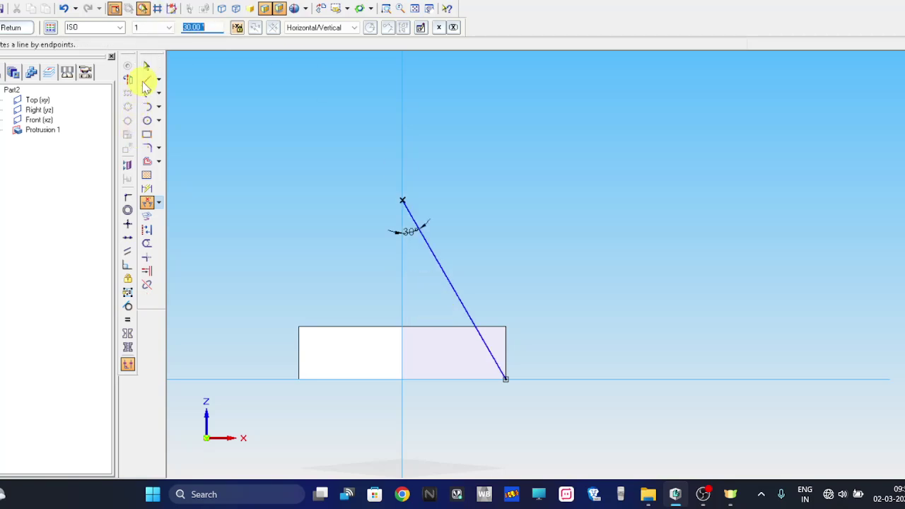
# Step: Draw a vertical line from the head's bottom edge up to the 30° sloped line
pyautogui.click(454, 379)
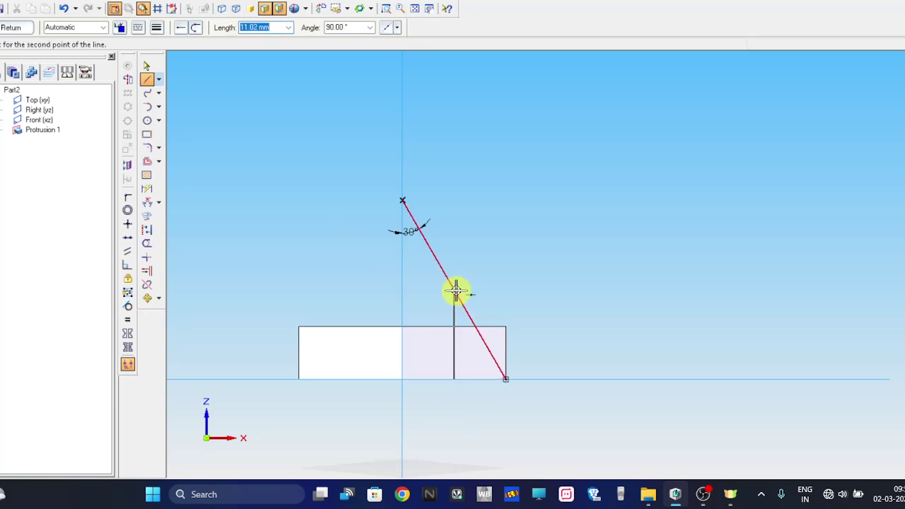
pyautogui.click(453, 286)
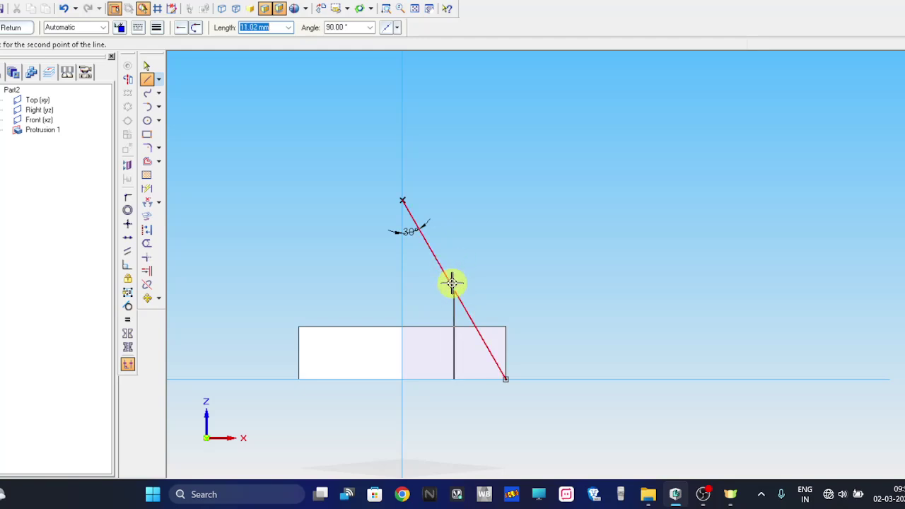
pyautogui.click(451, 286)
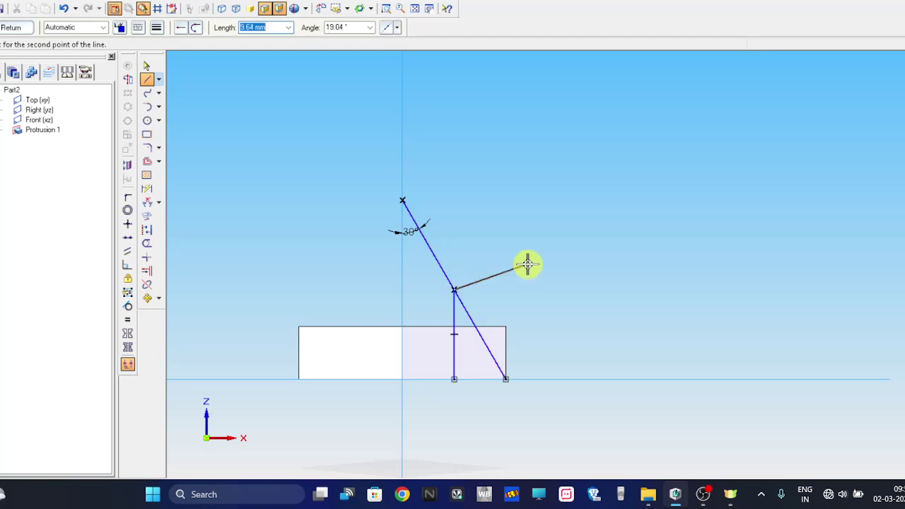
pyautogui.rightClick(521, 264)
pyautogui.scroll(2, 521, 265)
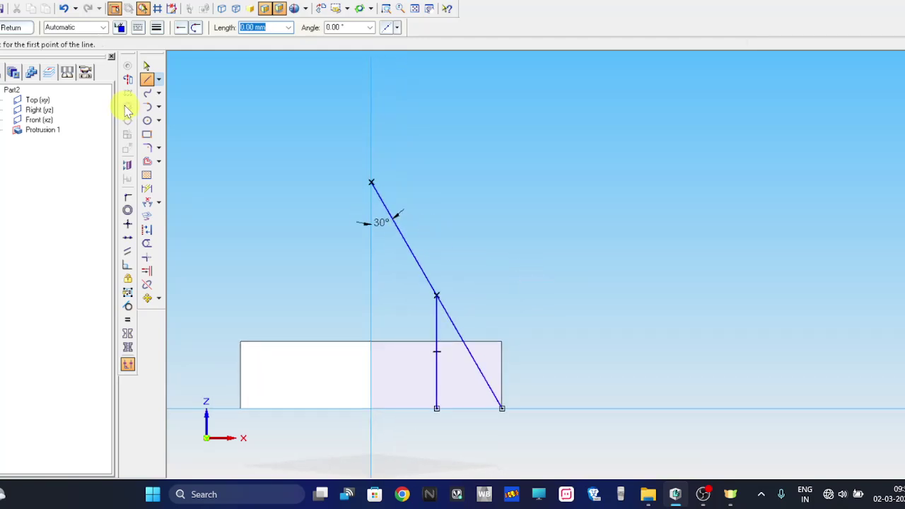
# Step: Draw a centre arc at the line intersection, from the vertical line's base to the sloped line
pyautogui.click(152, 106)
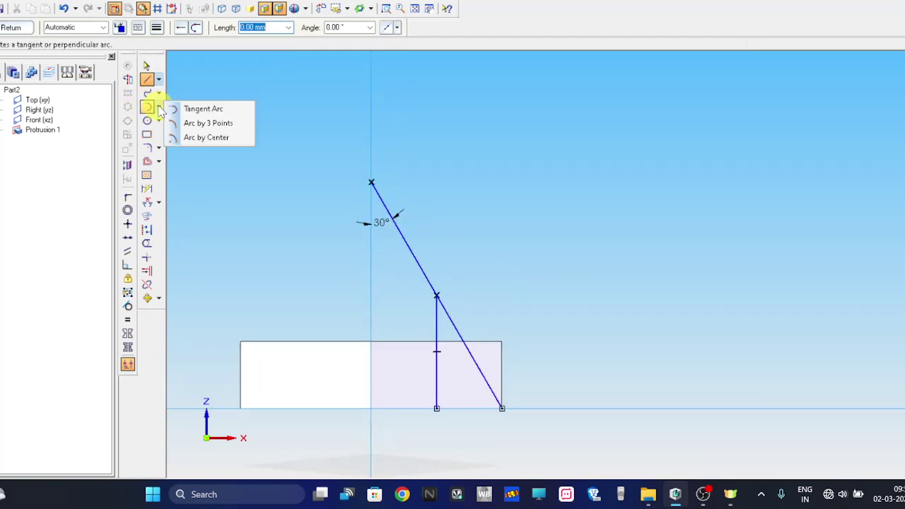
pyautogui.click(180, 138)
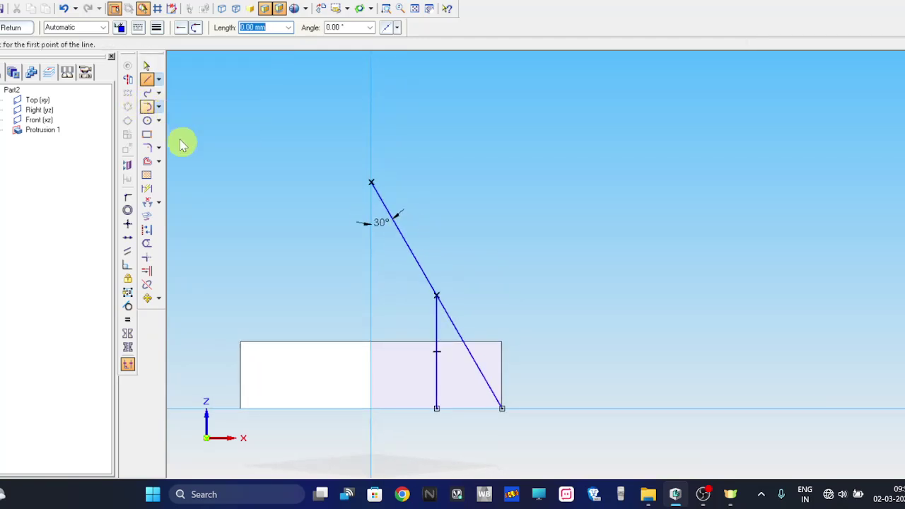
pyautogui.click(437, 295)
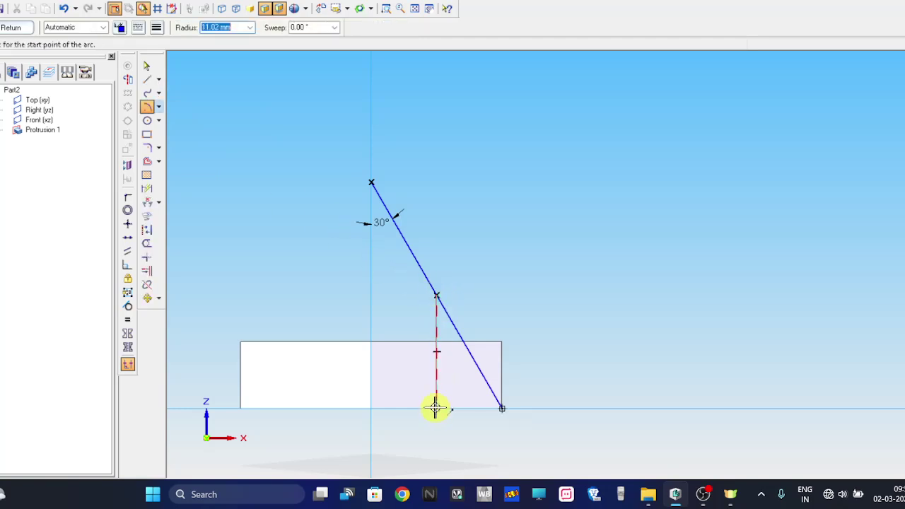
pyautogui.click(436, 408)
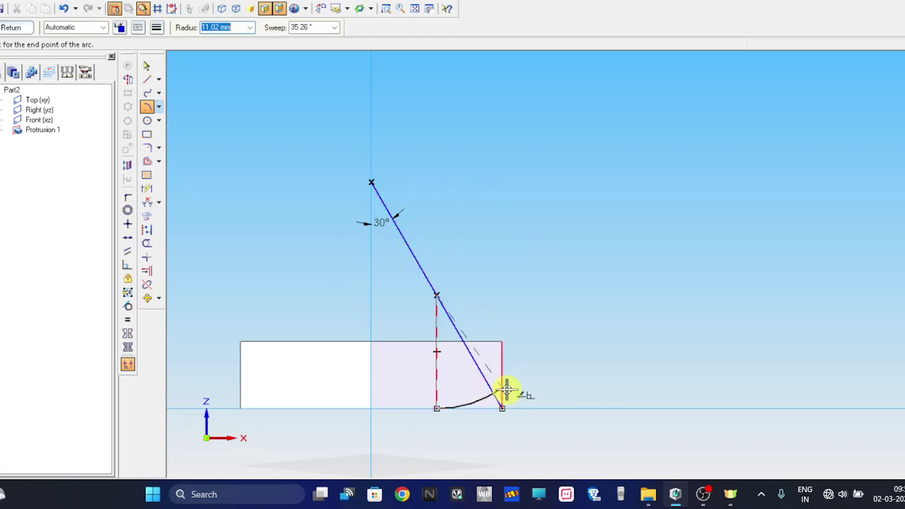
pyautogui.click(507, 389)
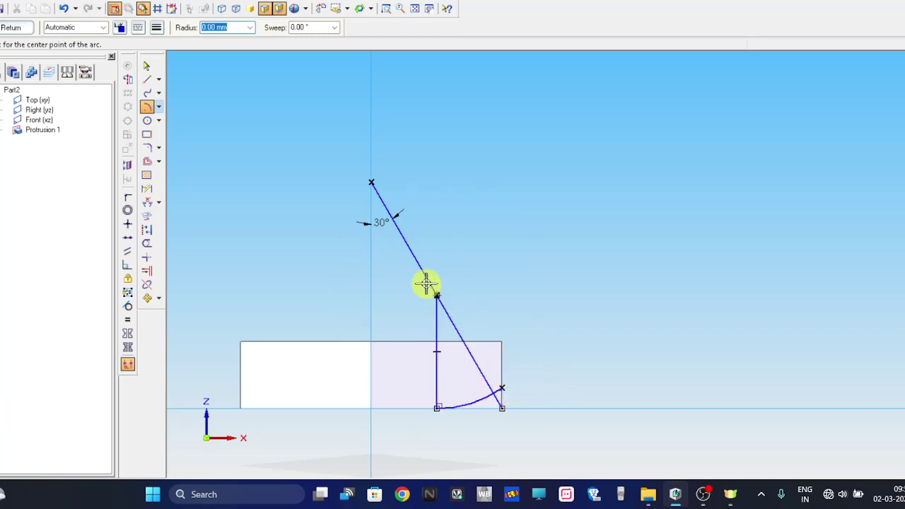
pyautogui.scroll(3, 509, 306)
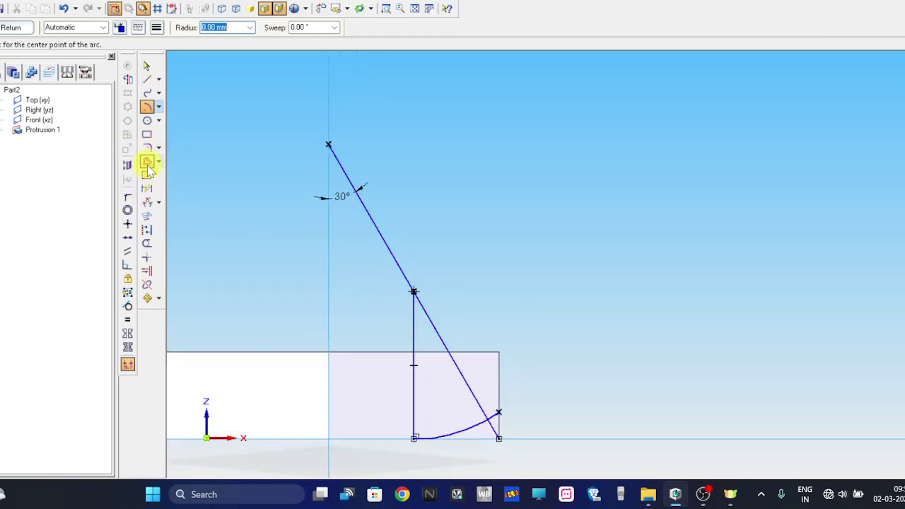
# Step: Draw a short line from the arc's end down to the head's bottom edge
pyautogui.click(146, 81)
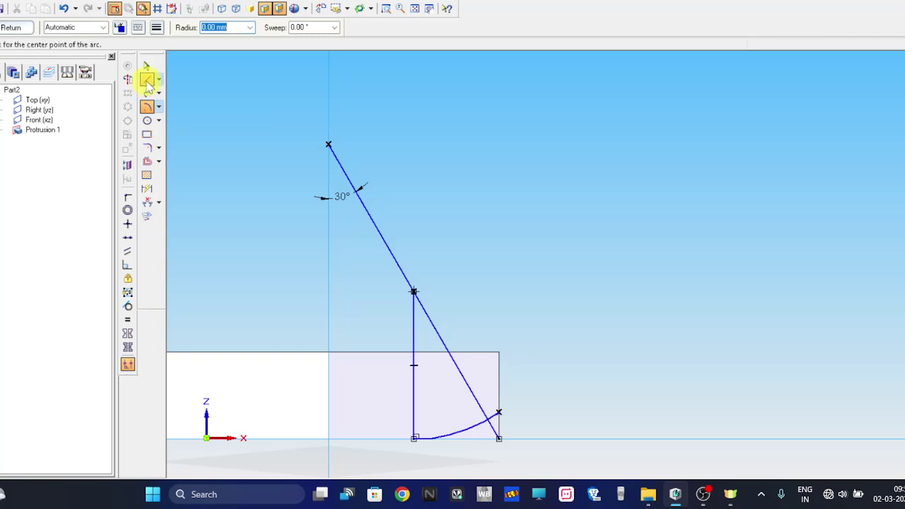
pyautogui.click(498, 414)
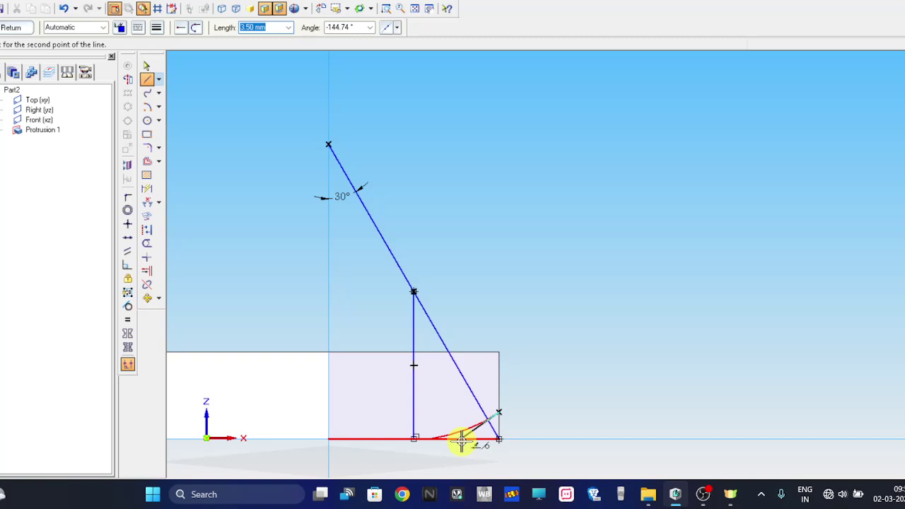
pyautogui.click(495, 454)
pyautogui.scroll(2, 527, 445)
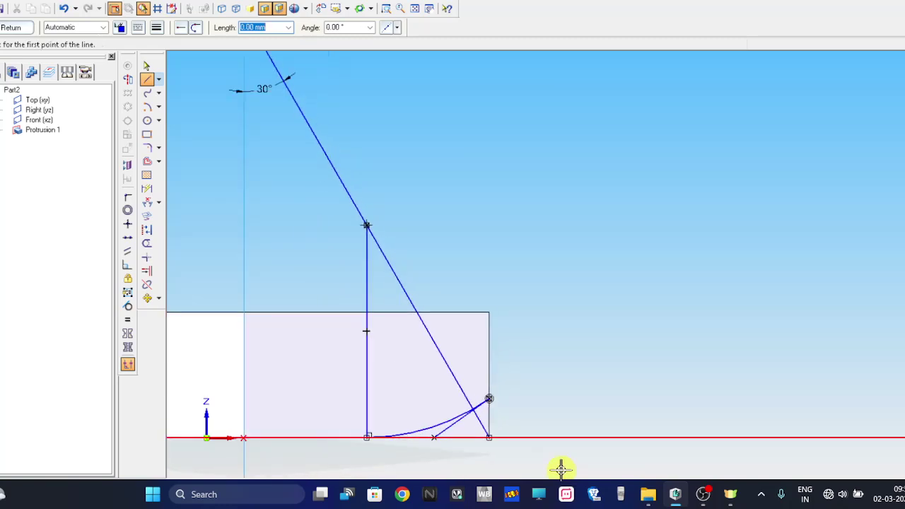
# Step: Constrain the short line to a 30° angle against the bottom baseline
pyautogui.click(147, 203)
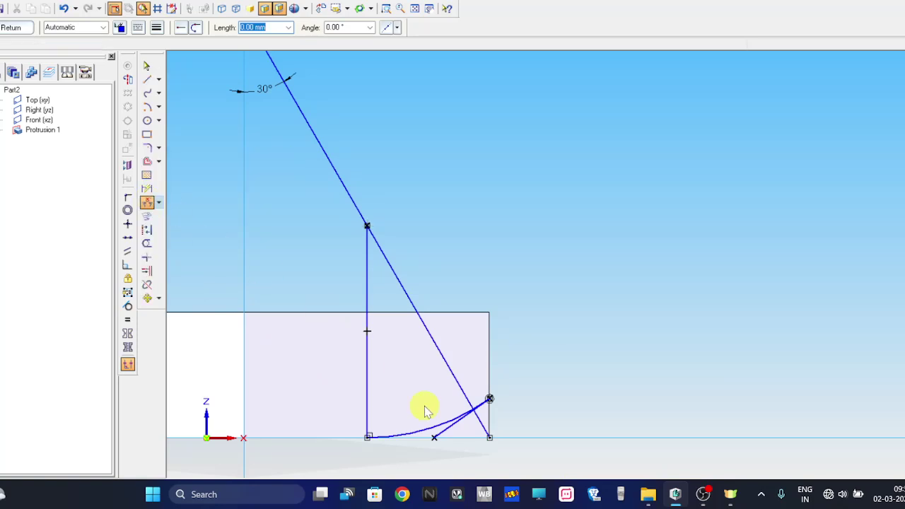
pyautogui.click(444, 427)
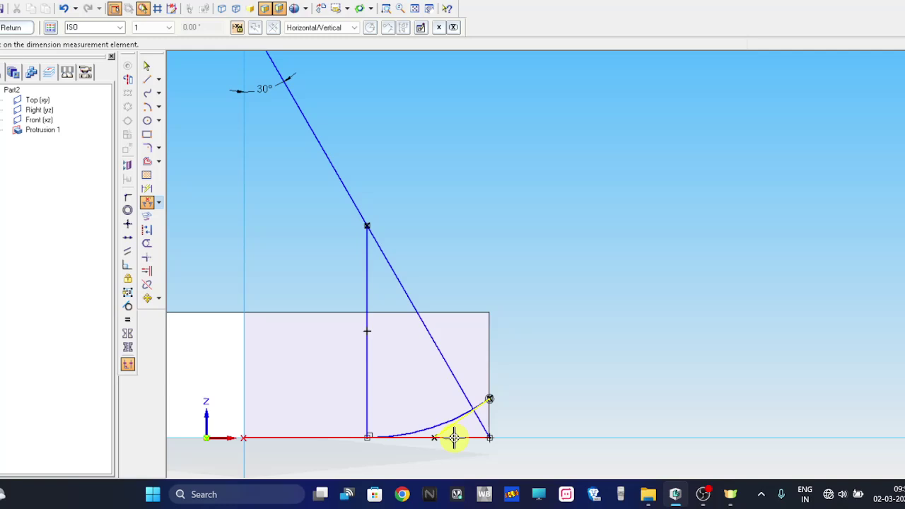
pyautogui.click(456, 437)
pyautogui.click(526, 411)
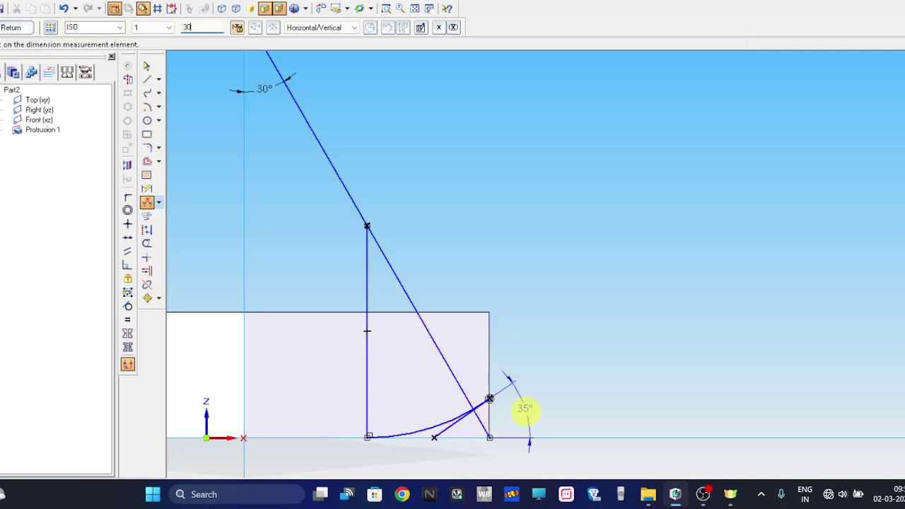
pyautogui.press('Return')
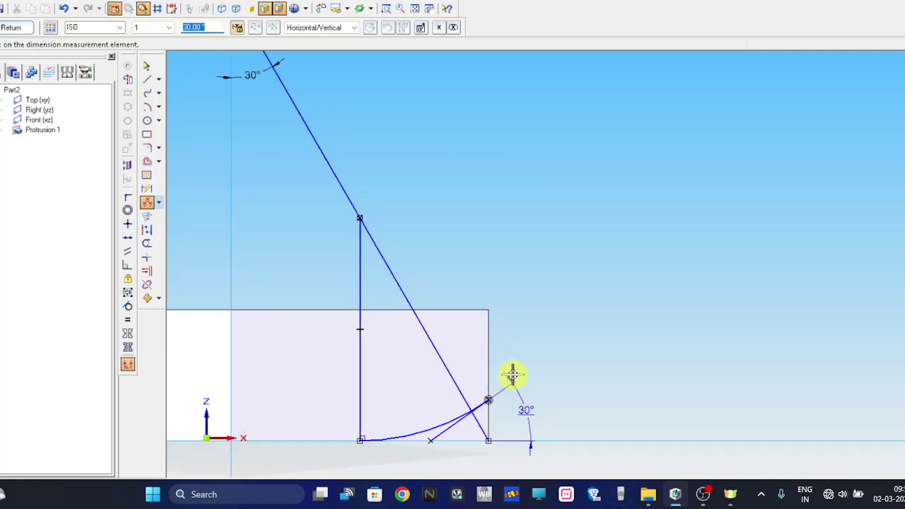
pyautogui.press('Escape')
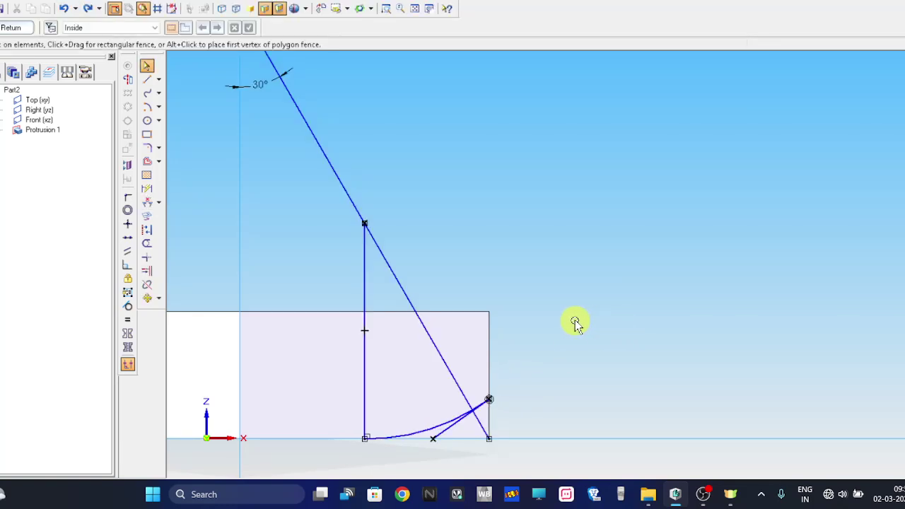
# Step: Undo the old short line and redraw it from the arc's upper end down to the baseline
pyautogui.hotkey('ctrl', 'z')
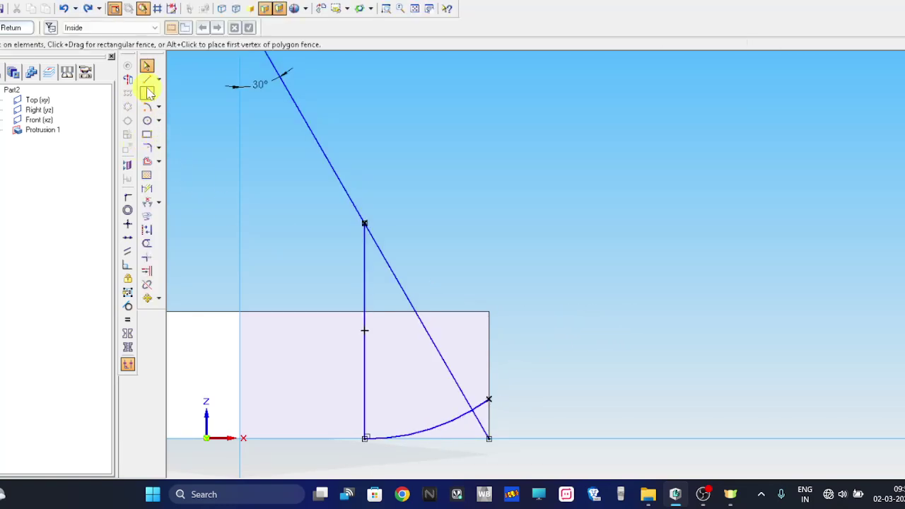
pyautogui.click(147, 79)
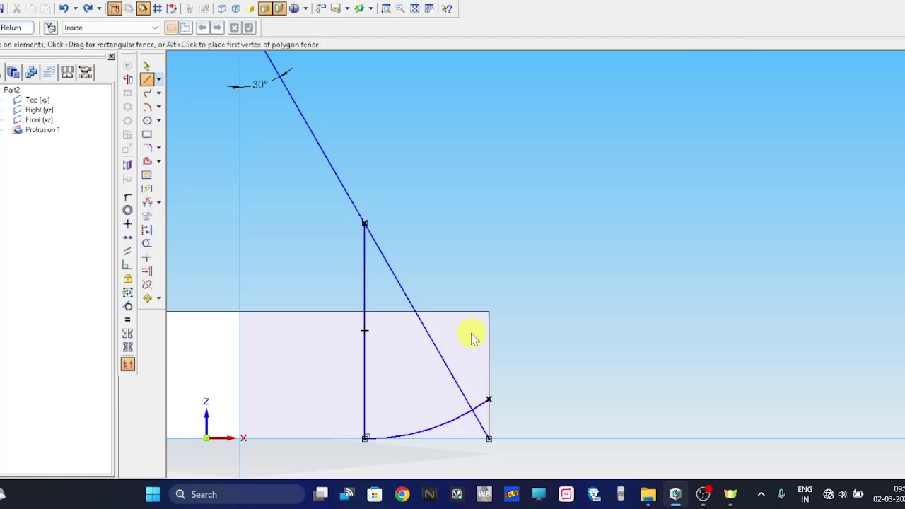
pyautogui.click(489, 401)
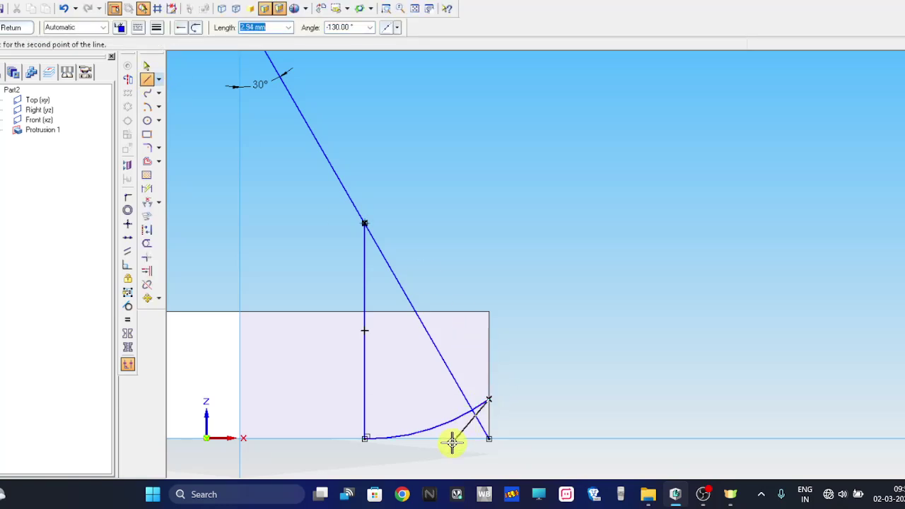
pyautogui.click(450, 439)
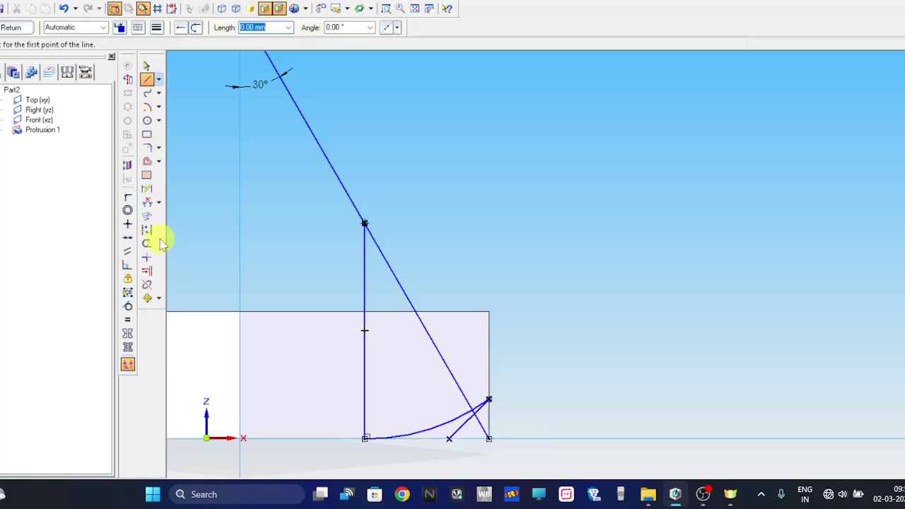
# Step: Fix the short line at 30° to the baseline with an angle dimension
pyautogui.click(147, 203)
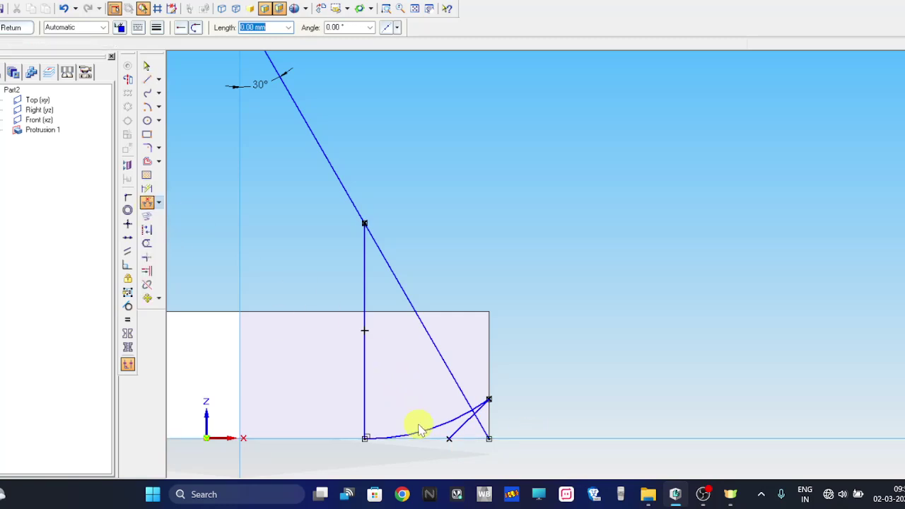
pyautogui.click(465, 433)
pyautogui.click(463, 424)
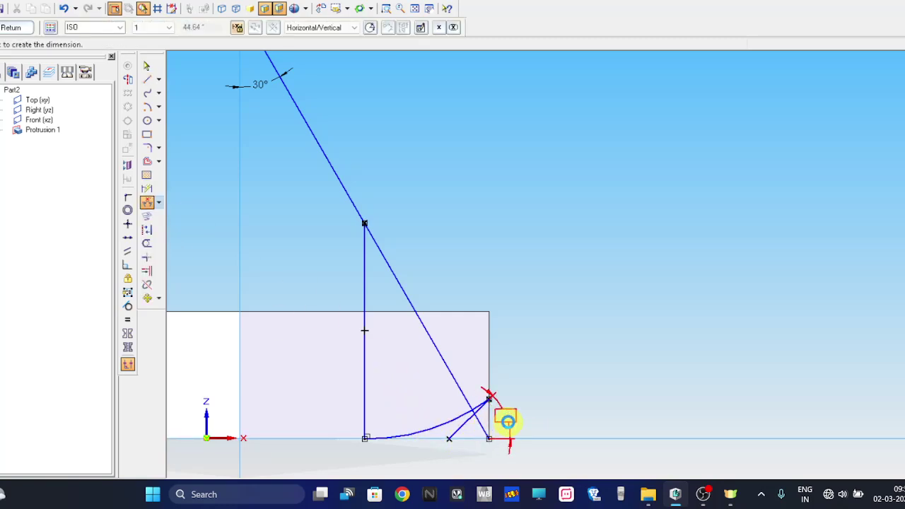
pyautogui.press('Return')
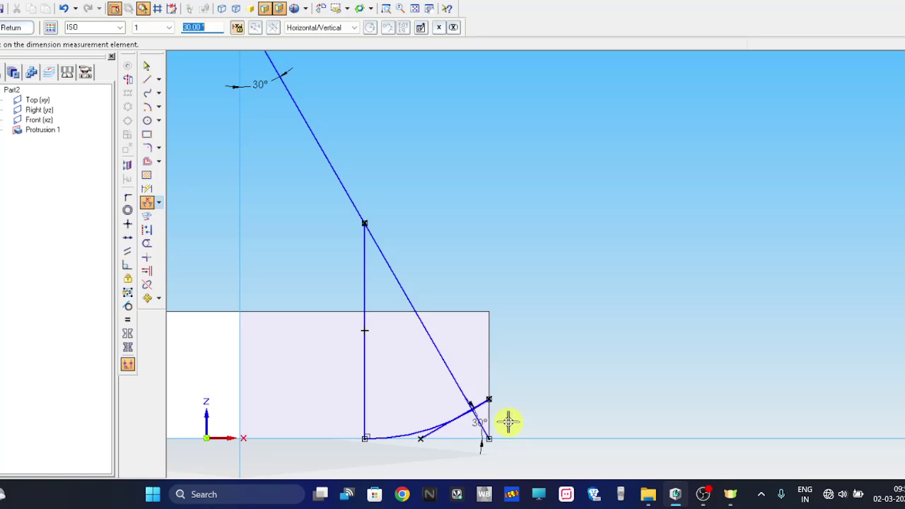
pyautogui.scroll(1, 535, 437)
# Step: Delete the long slanted line, the vertical line and the arc, keeping the short 30° line
pyautogui.scroll(-3, 531, 396)
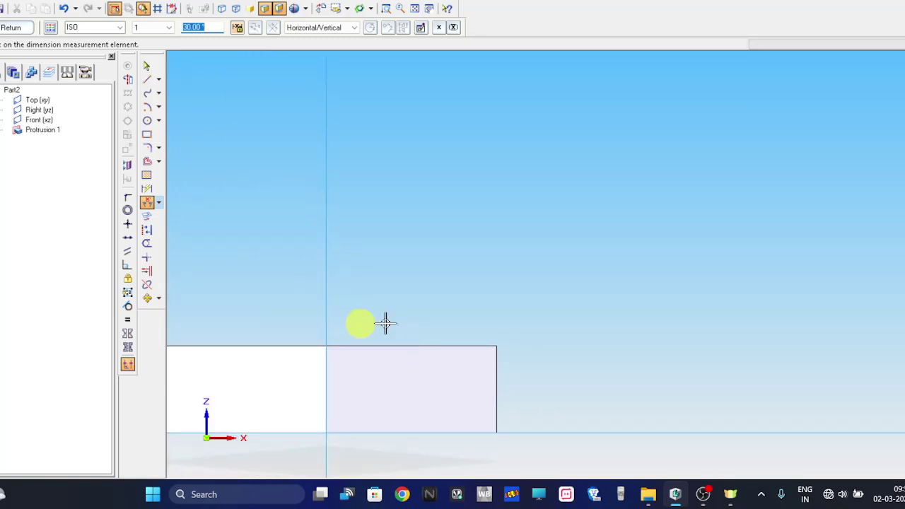
pyautogui.click(146, 69)
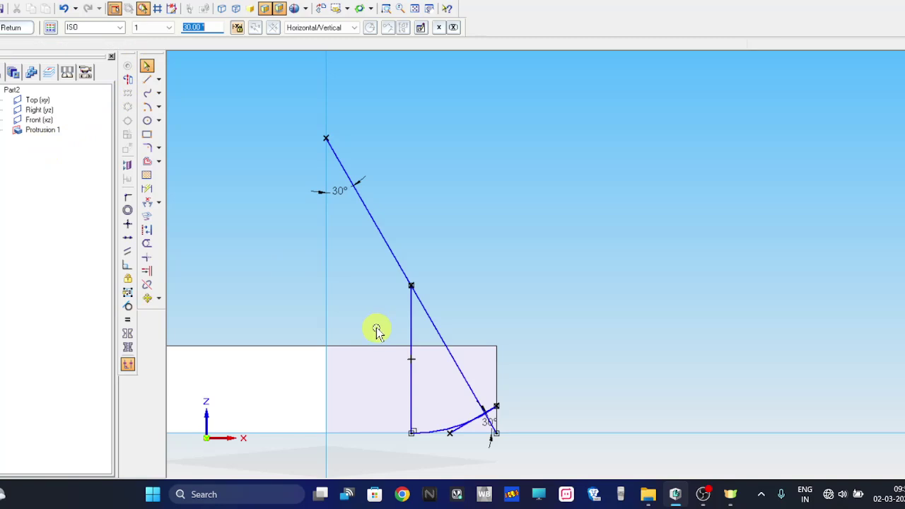
pyautogui.click(428, 312)
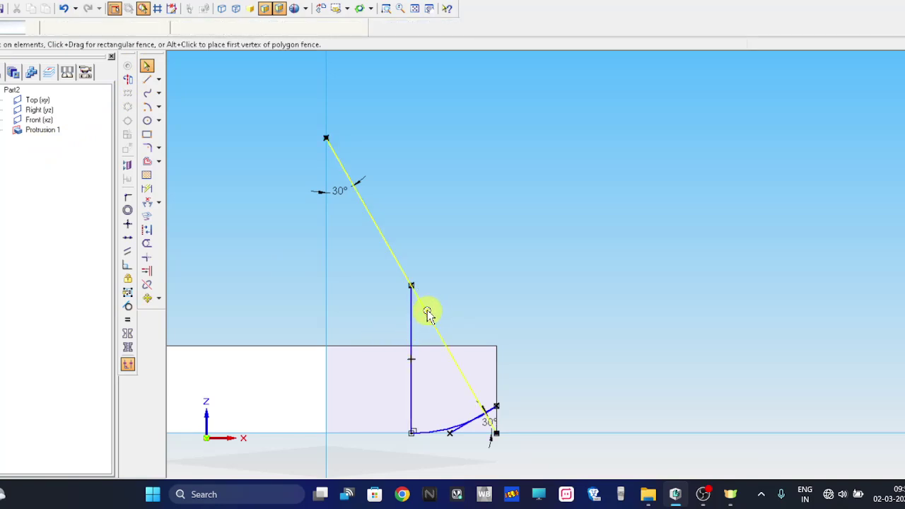
pyautogui.press('Delete')
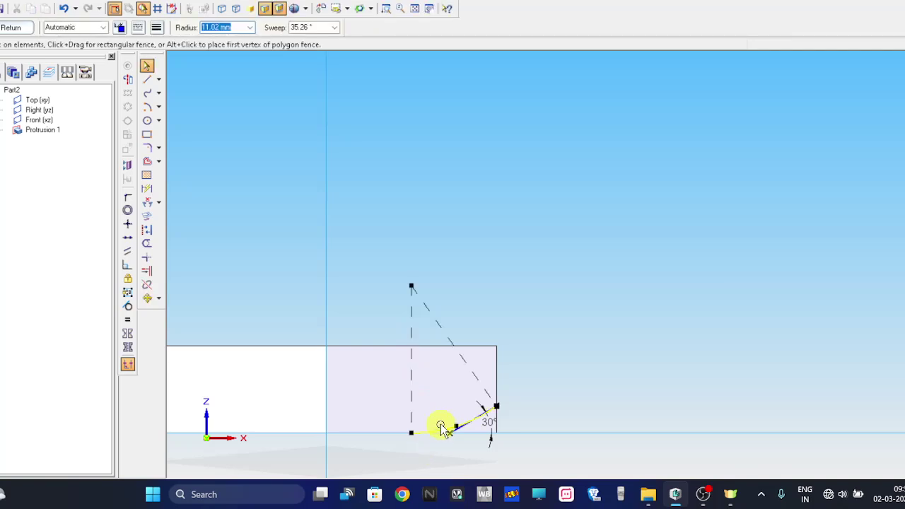
pyautogui.press('Escape')
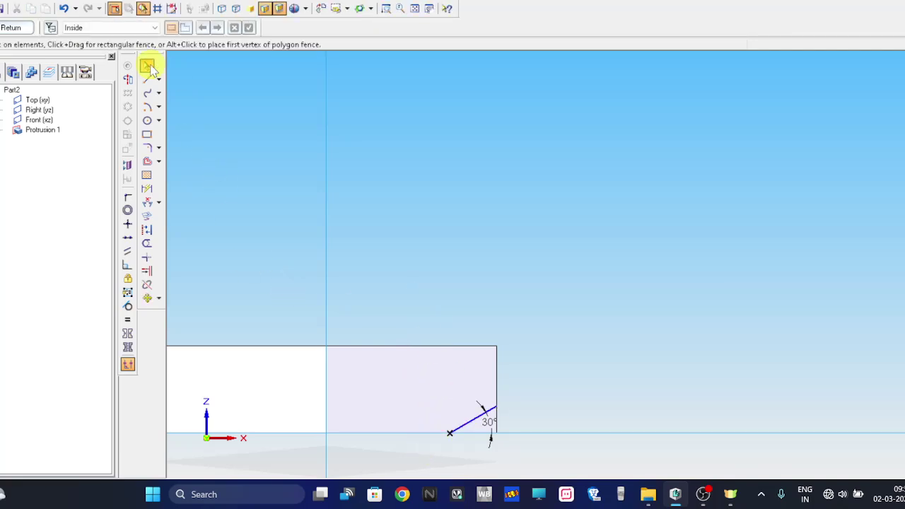
pyautogui.click(148, 81)
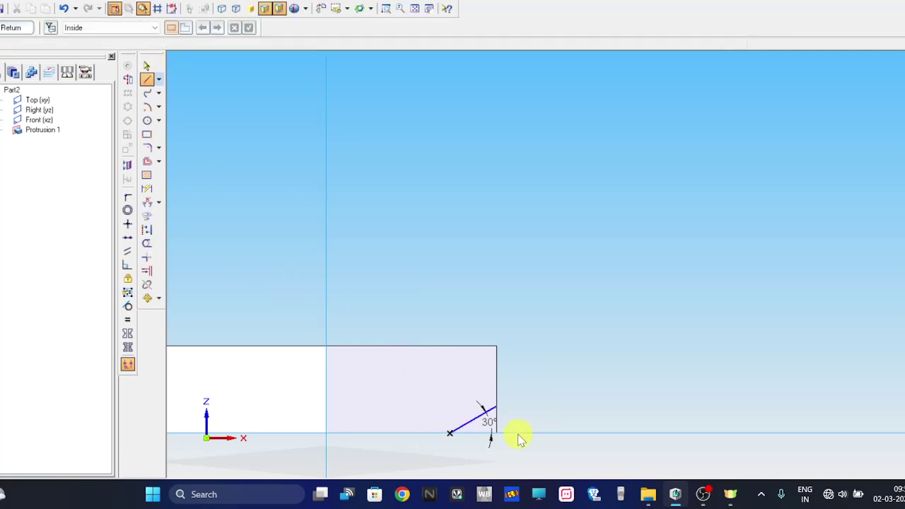
# Step: Draw a horizontal base edge to the corner and a vertical edge up to the 30° line's top
pyautogui.click(450, 433)
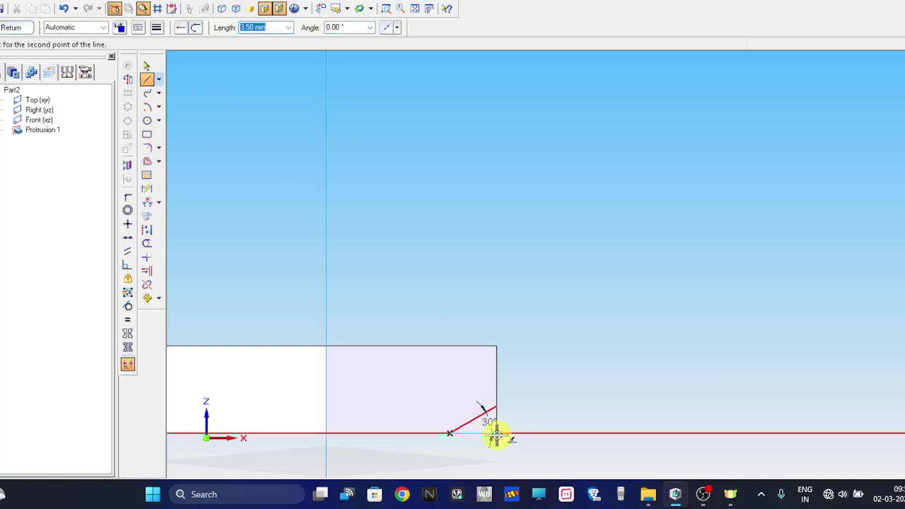
pyautogui.click(497, 432)
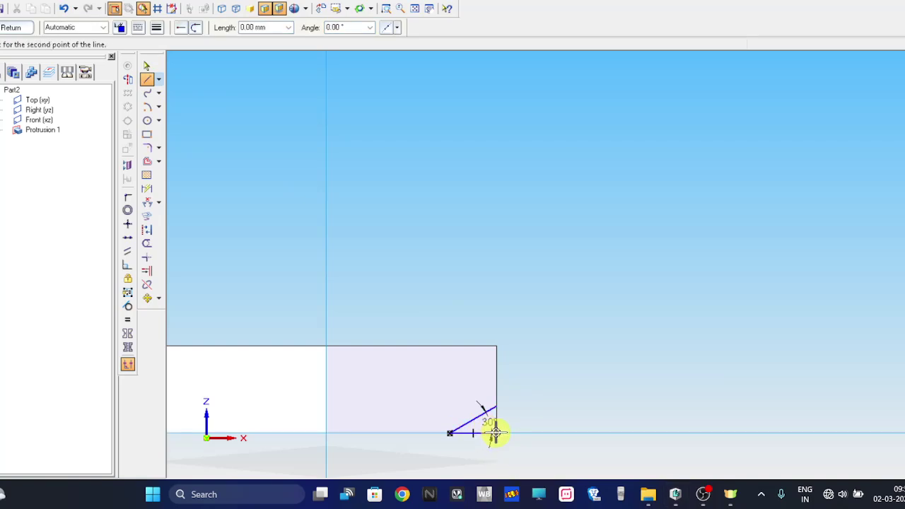
pyautogui.click(494, 433)
pyautogui.click(497, 408)
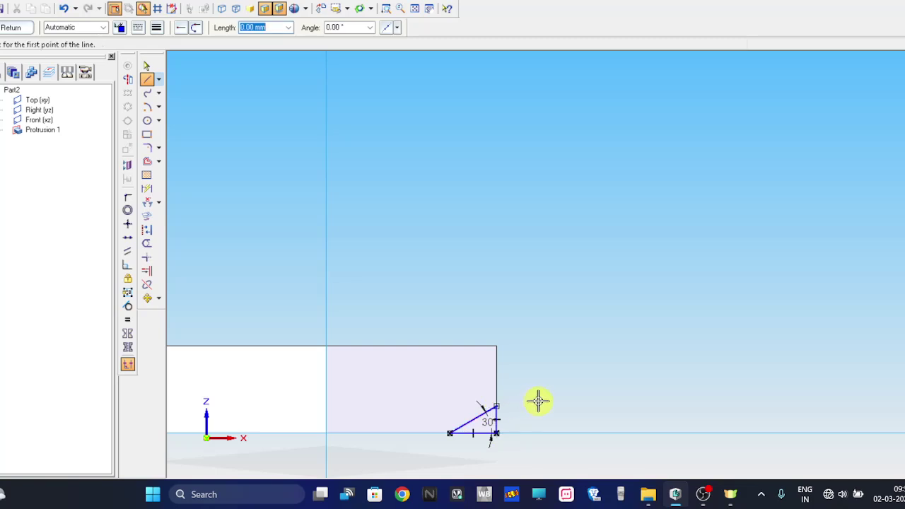
pyautogui.scroll(3, 539, 401)
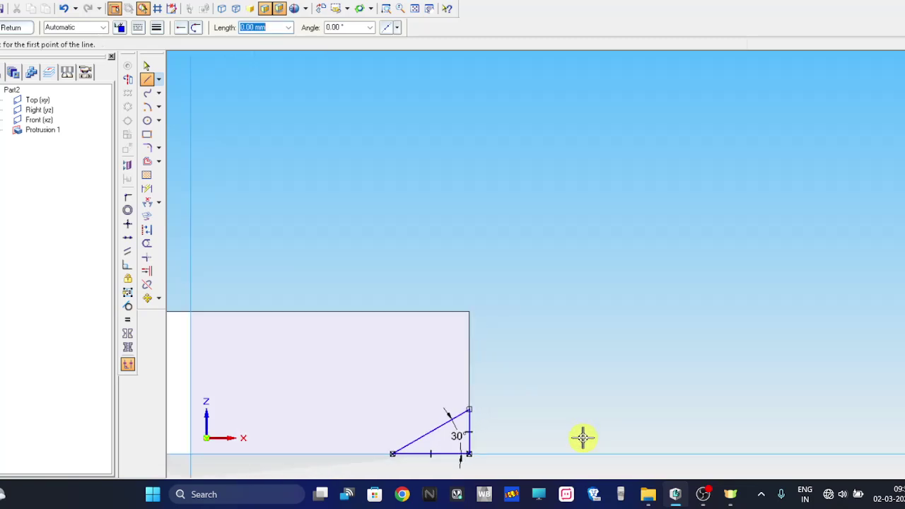
pyautogui.moveTo(524, 424)
pyautogui.keyDown('shift'); pyautogui.mouseDown(button='middle')
pyautogui.moveTo(517, 400)
pyautogui.moveTo(537, 277)
pyautogui.moveTo(515, 262)
pyautogui.mouseUp(button='middle'); pyautogui.keyUp('shift')
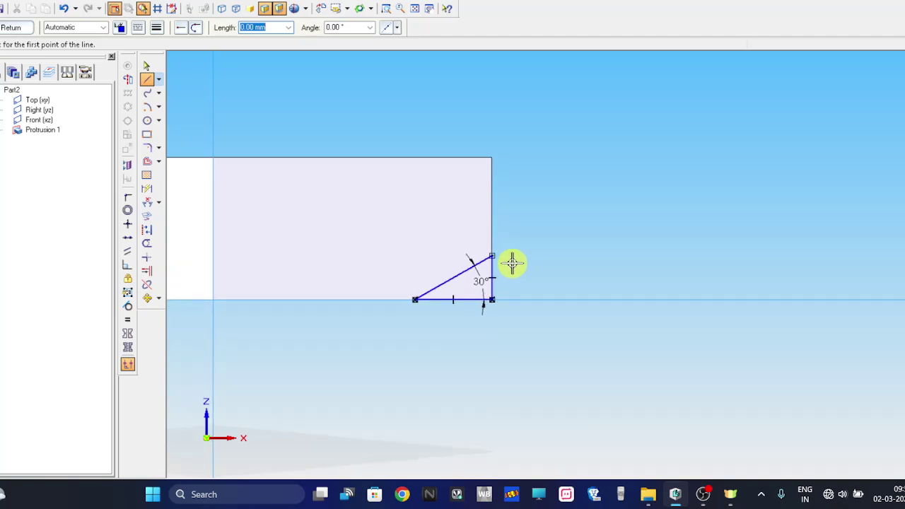
# Step: Add a 3.5 mm length dimension below the triangle's horizontal base edge
pyautogui.click(146, 188)
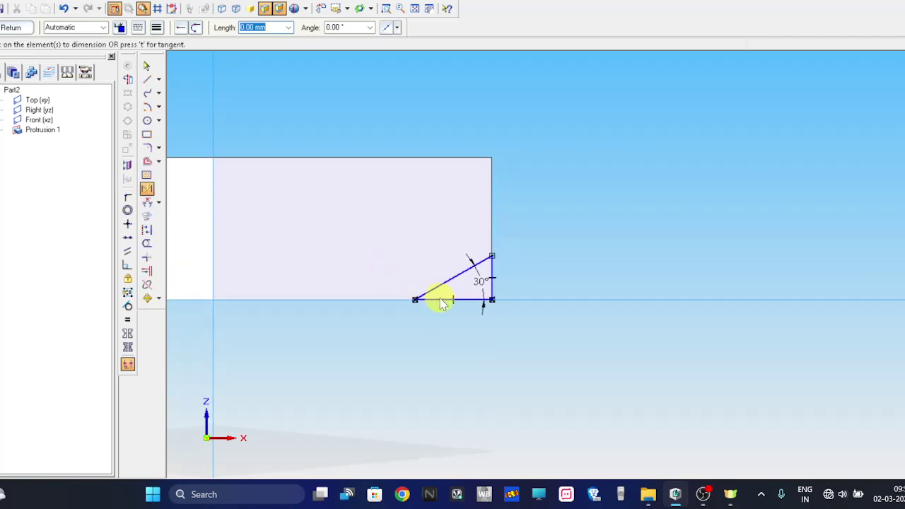
pyautogui.click(439, 300)
pyautogui.click(444, 322)
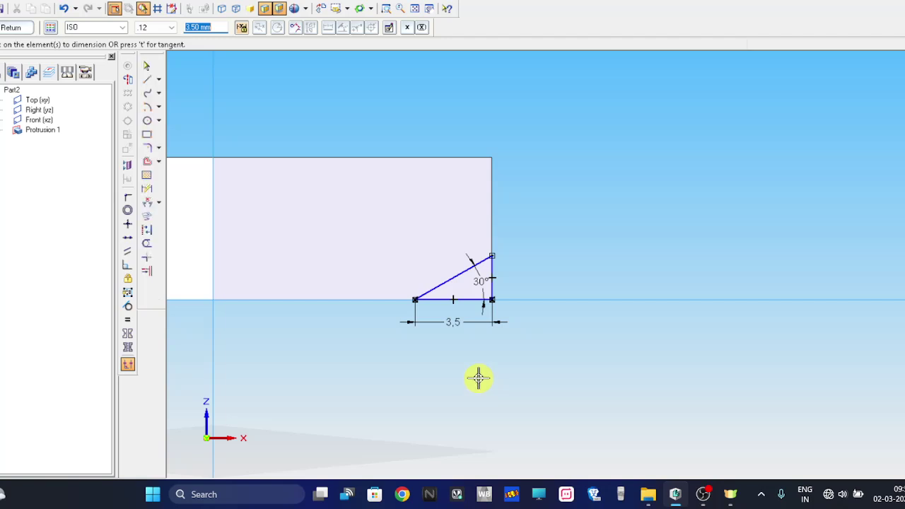
pyautogui.press('Escape')
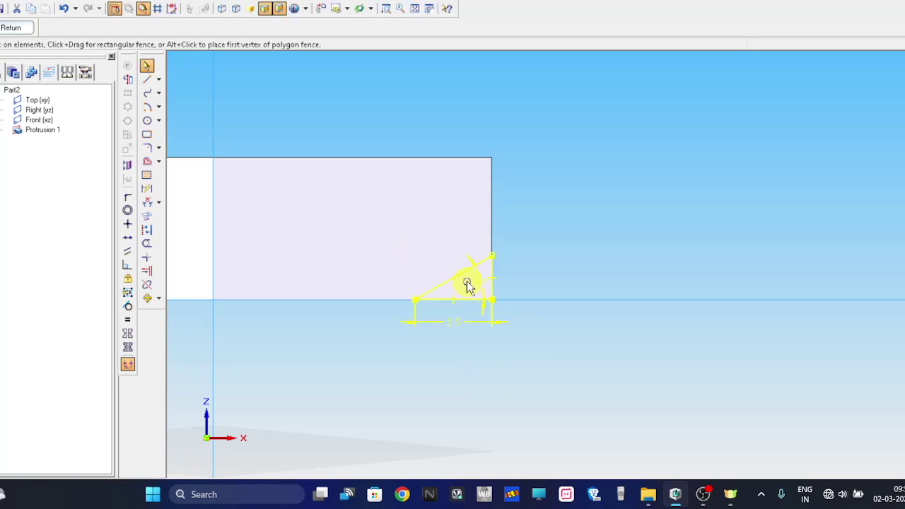
# Step: Delete the old triangle and redraw a bottom line and a diagonal from the lower-right corner
pyautogui.press('Delete')
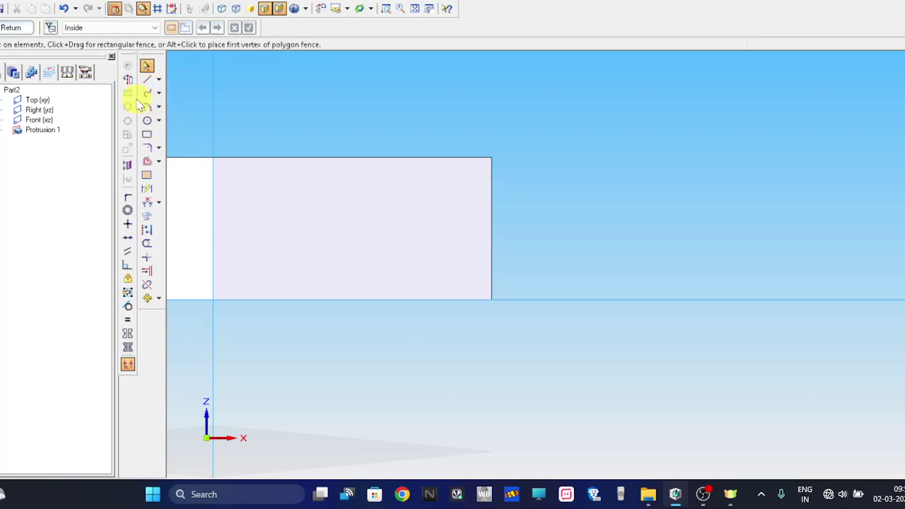
pyautogui.click(146, 80)
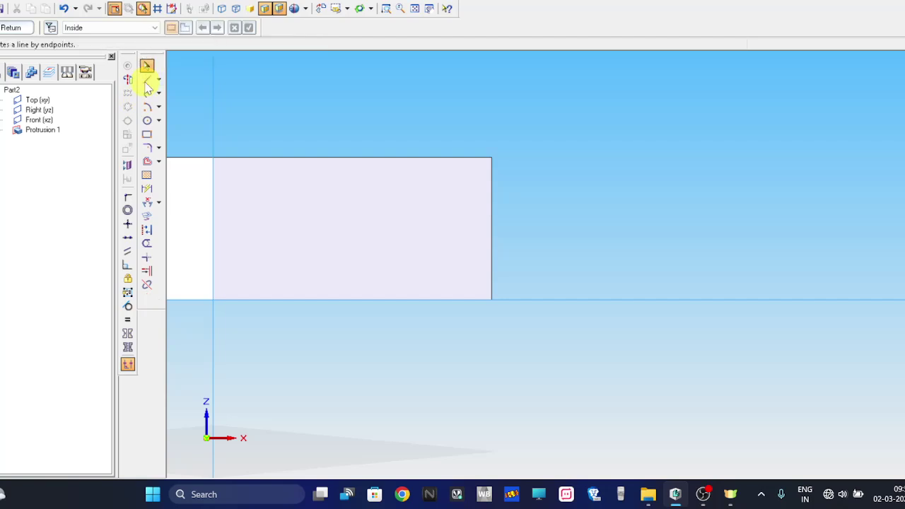
pyautogui.click(491, 299)
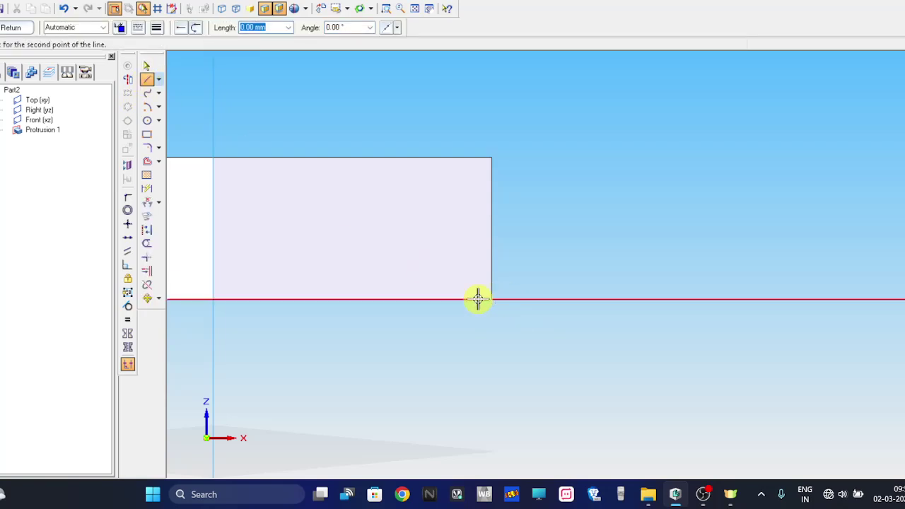
pyautogui.click(422, 300)
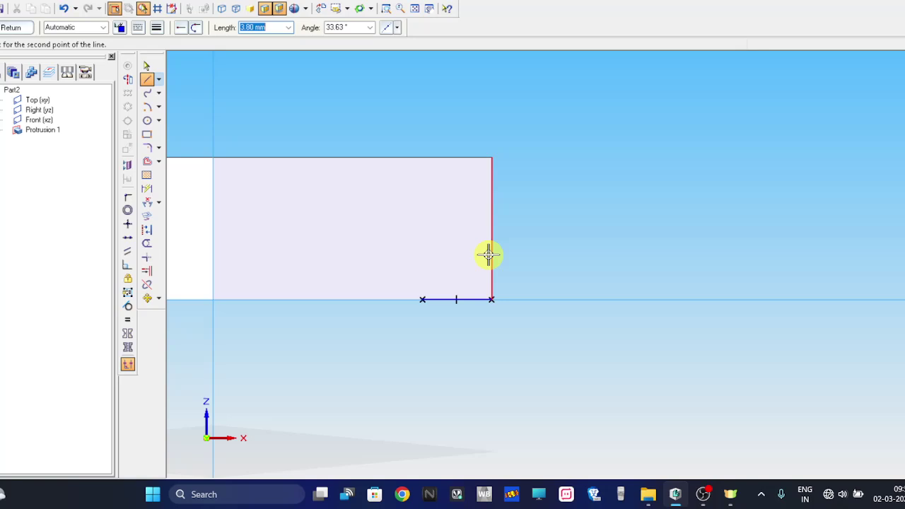
pyautogui.click(491, 257)
pyautogui.rightClick(543, 264)
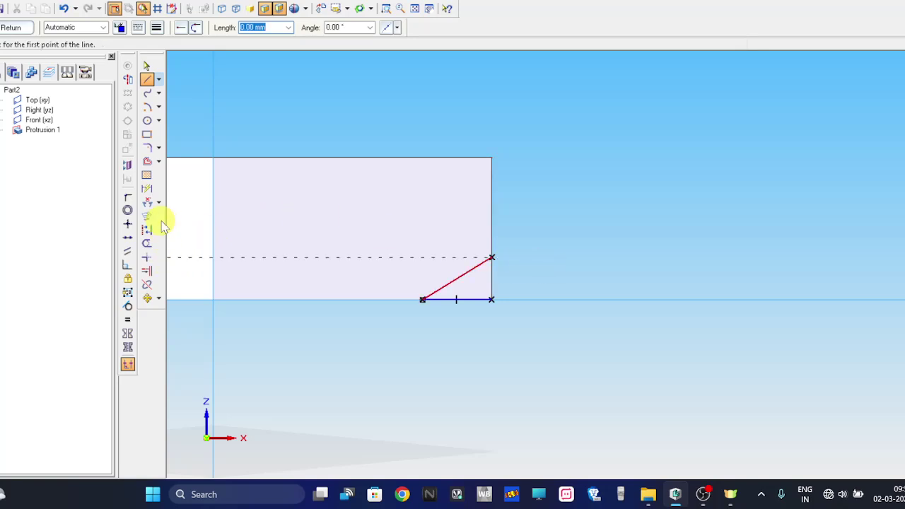
# Step: Dimension the angle between the diagonal and the bottom line at 30°
pyautogui.click(146, 189)
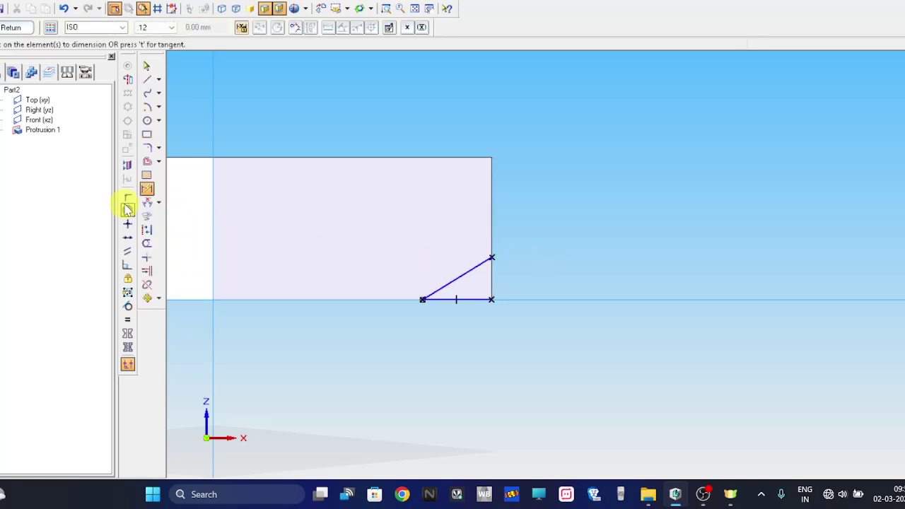
pyautogui.click(146, 202)
pyautogui.click(466, 274)
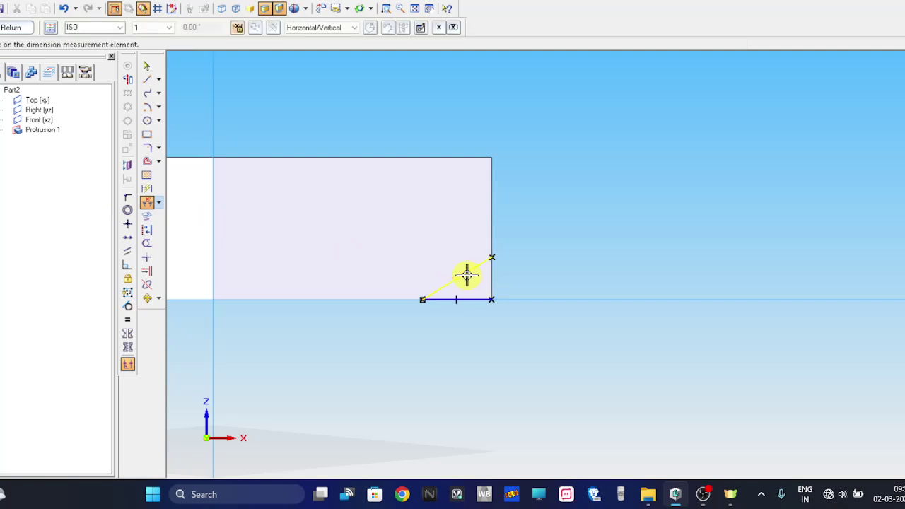
pyautogui.click(468, 299)
pyautogui.click(487, 285)
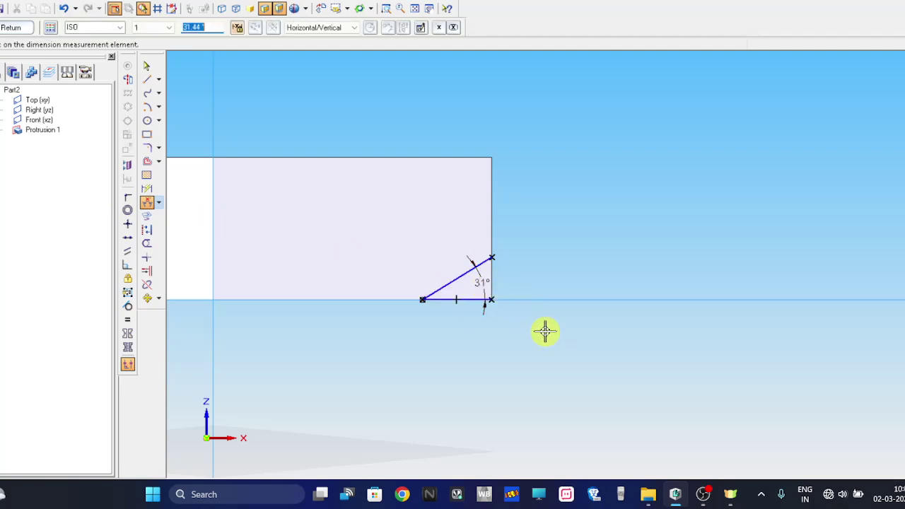
pyautogui.press('Return')
pyautogui.click(146, 189)
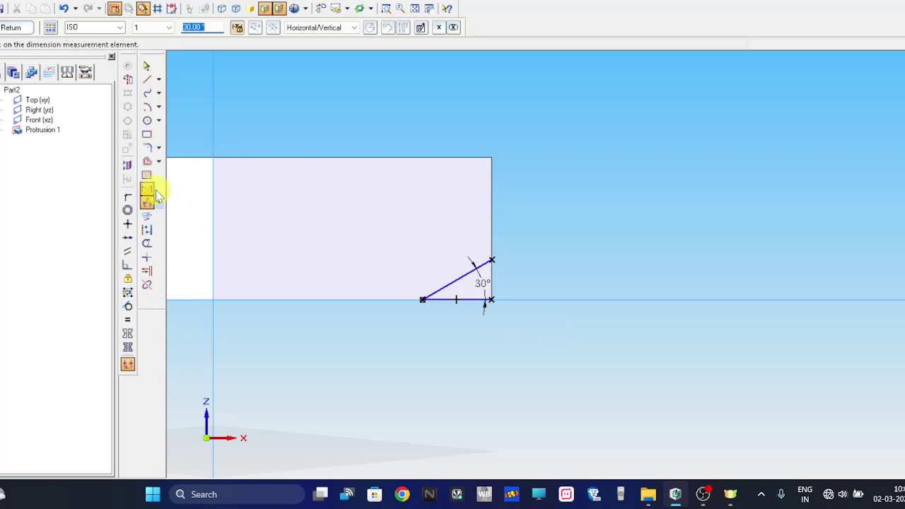
# Step: Dimension the triangle's bottom line at 3.5, then change it to 3.15
pyautogui.click(444, 299)
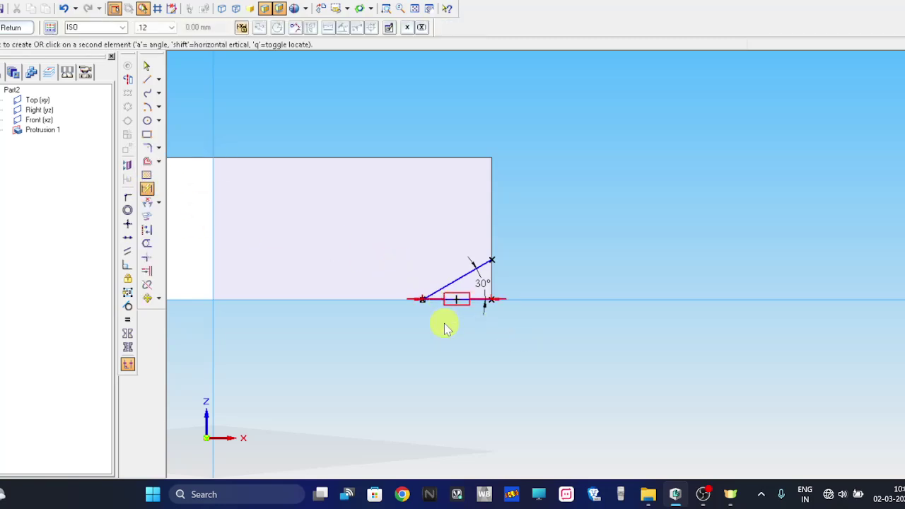
pyautogui.click(444, 323)
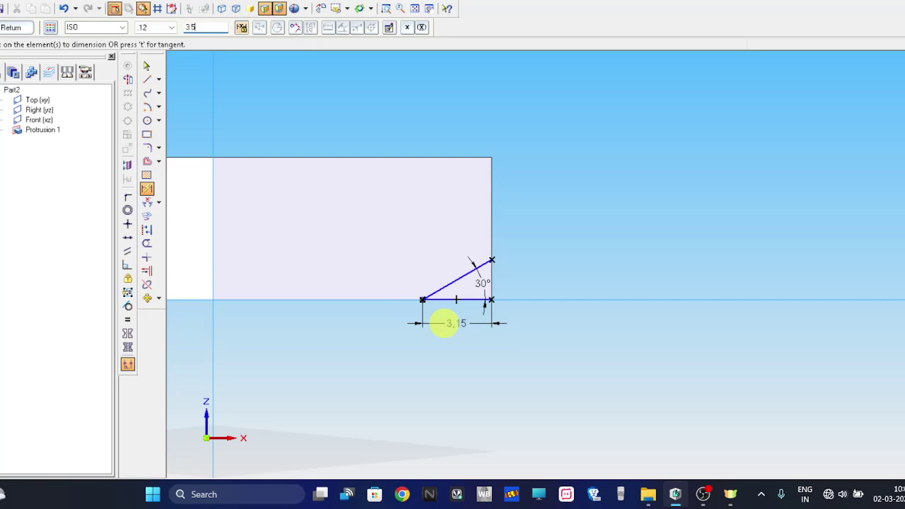
pyautogui.write('3.5')
pyautogui.press('Return')
pyautogui.scroll(3, 452, 333)
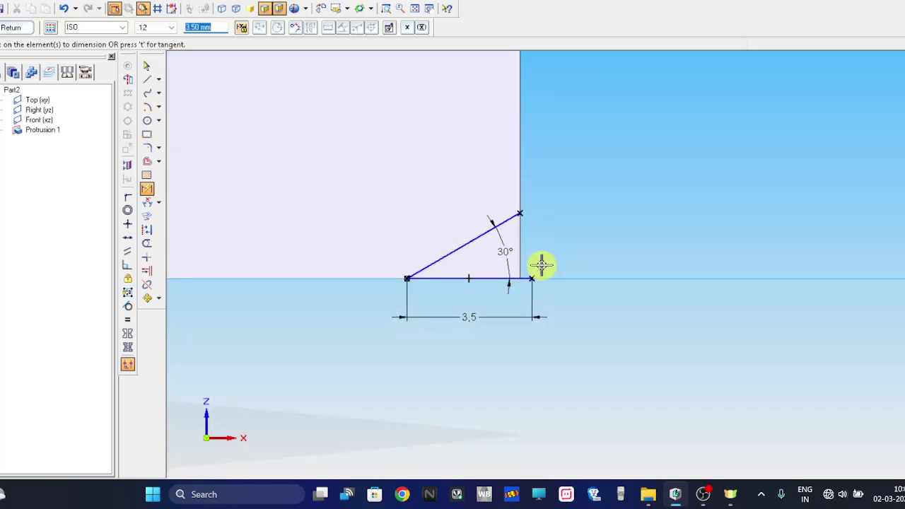
pyautogui.write('3.15')
pyautogui.press('Return')
pyautogui.press('Escape')
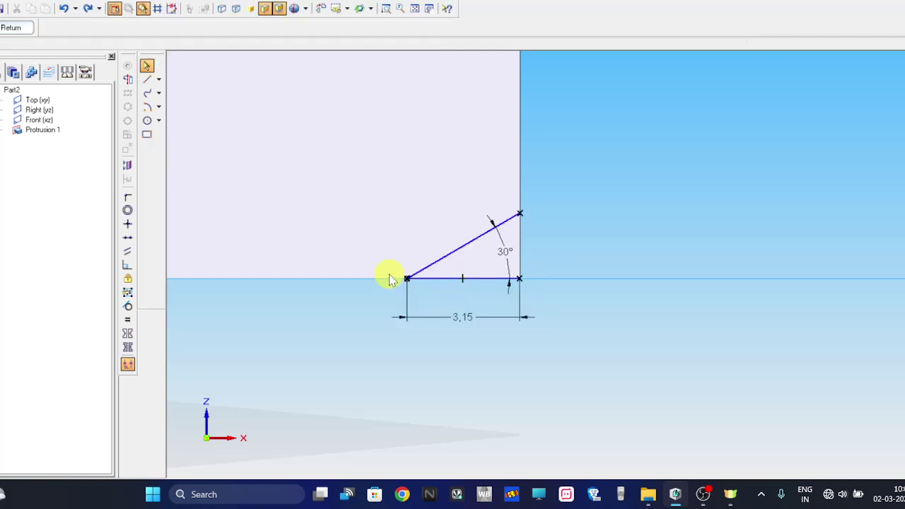
# Step: Delete the 3.15 dimension and bottom line, then redraw the bottom edge to the slanted edge's lower end
pyautogui.click(404, 278)
pyautogui.click(404, 277)
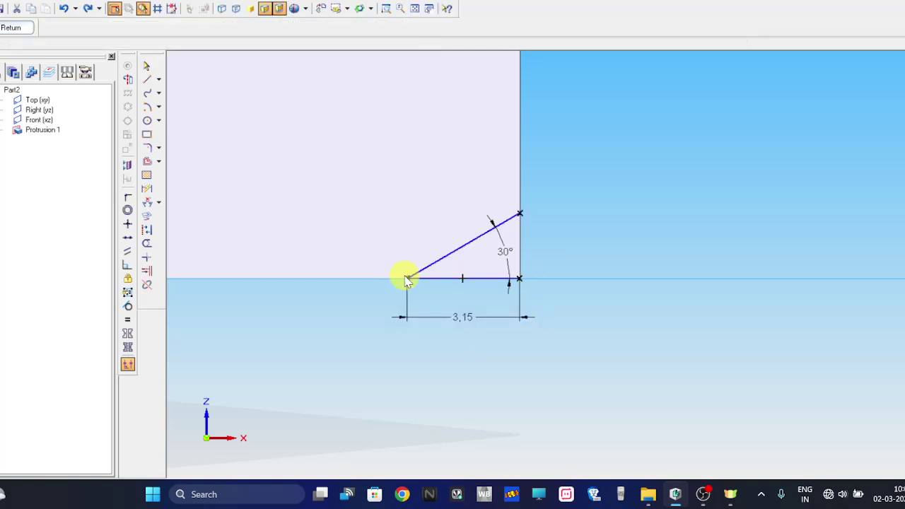
pyautogui.press('Delete')
pyautogui.click(404, 278)
pyautogui.click(408, 280)
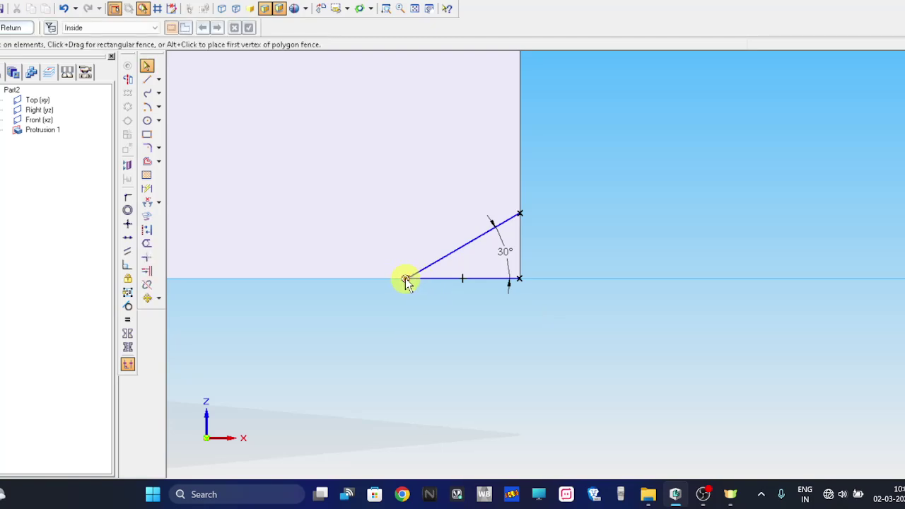
pyautogui.click(408, 284)
pyautogui.click(429, 328)
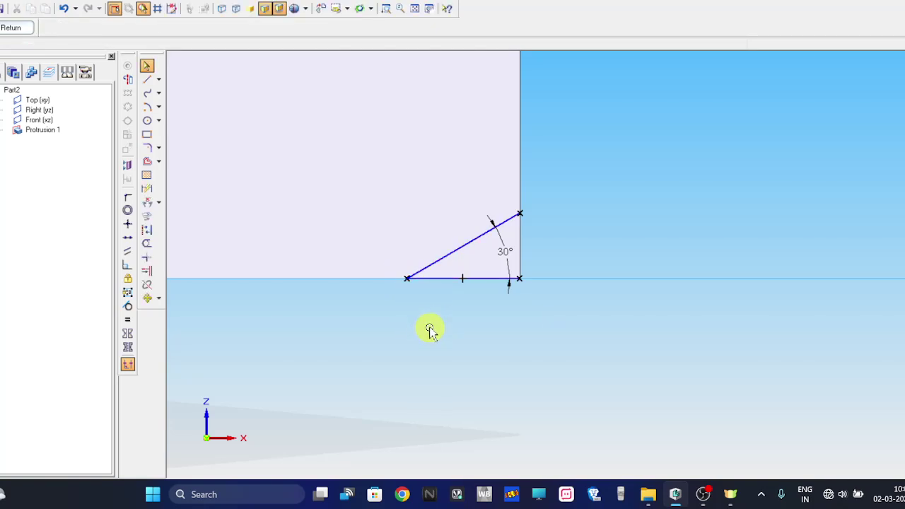
pyautogui.click(439, 279)
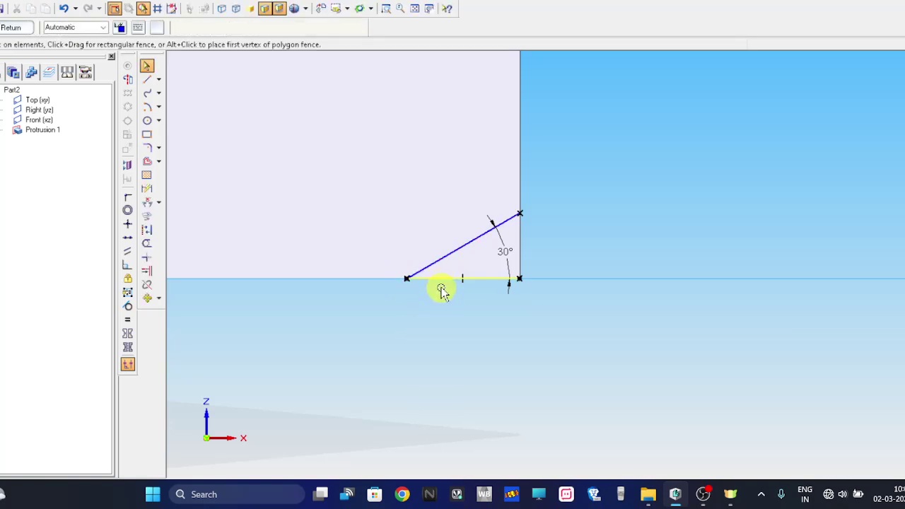
pyautogui.press('Delete')
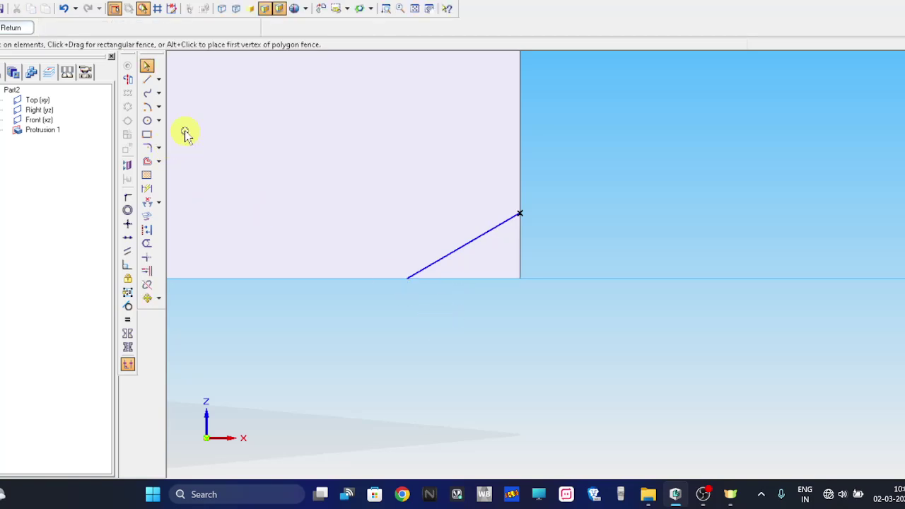
pyautogui.click(146, 80)
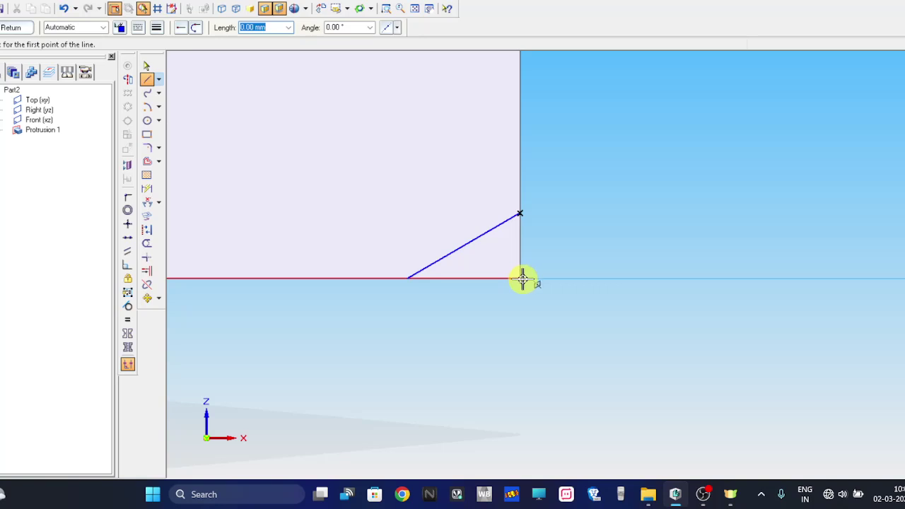
pyautogui.click(522, 280)
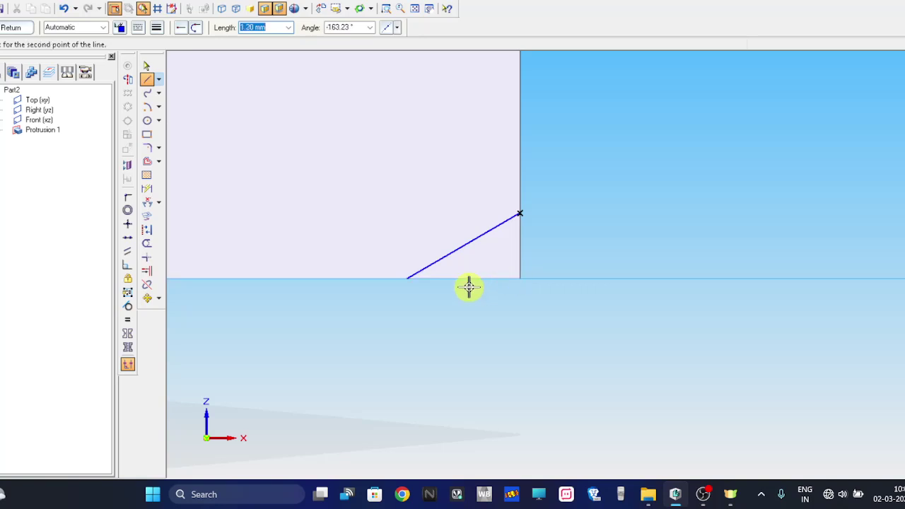
pyautogui.click(406, 278)
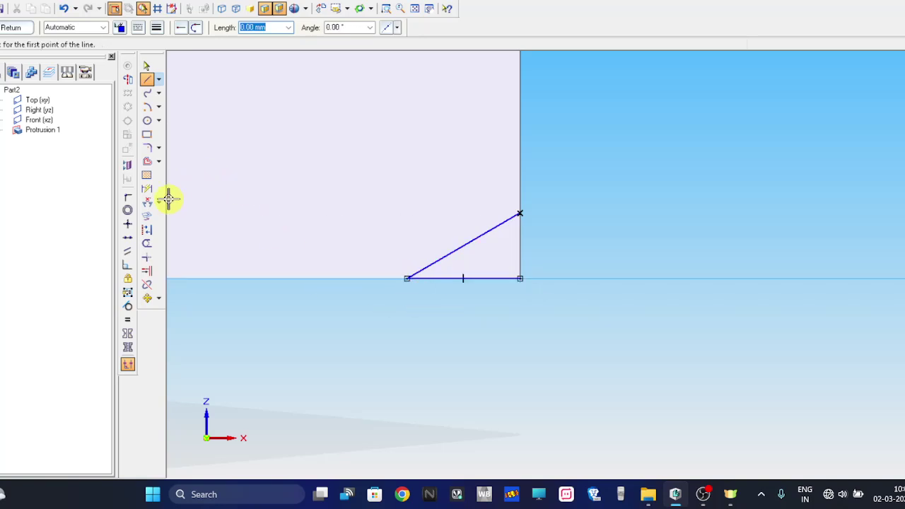
# Step: Dimension the triangle's bottom edge at 3.5 mm
pyautogui.click(146, 186)
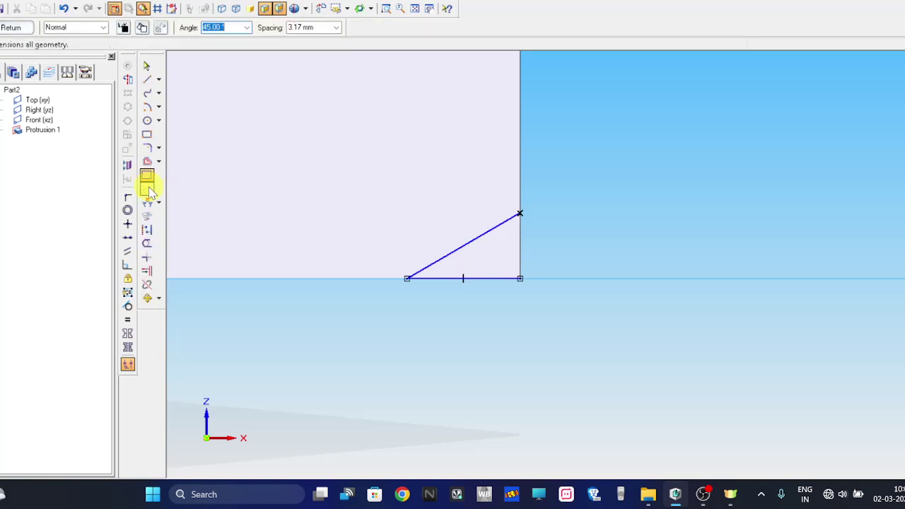
pyautogui.click(485, 277)
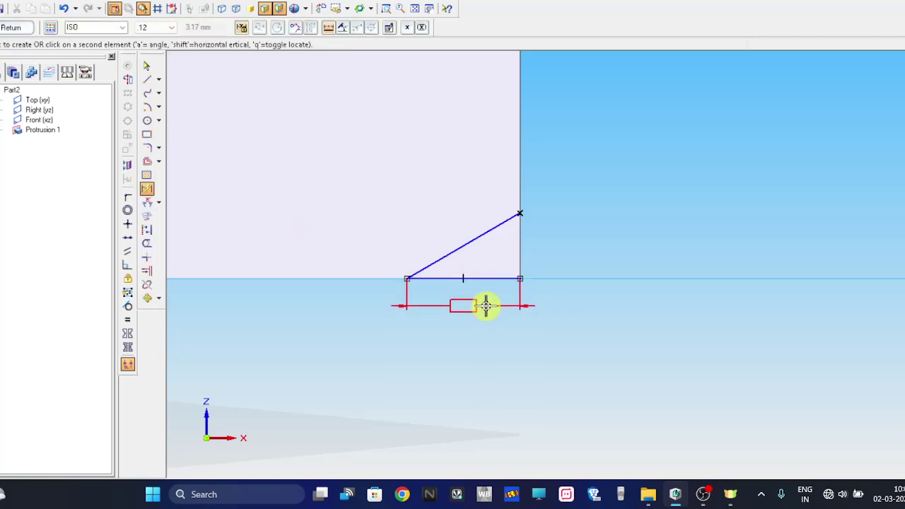
pyautogui.write('3.5')
pyautogui.press('Return')
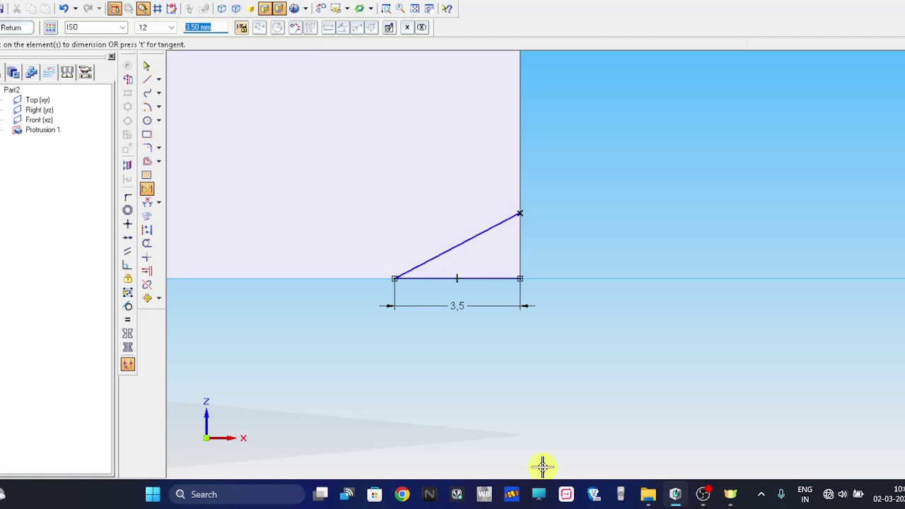
# Step: Draw the vertical edge from the bottom-right corner up to the slanted edge's top
pyautogui.click(147, 79)
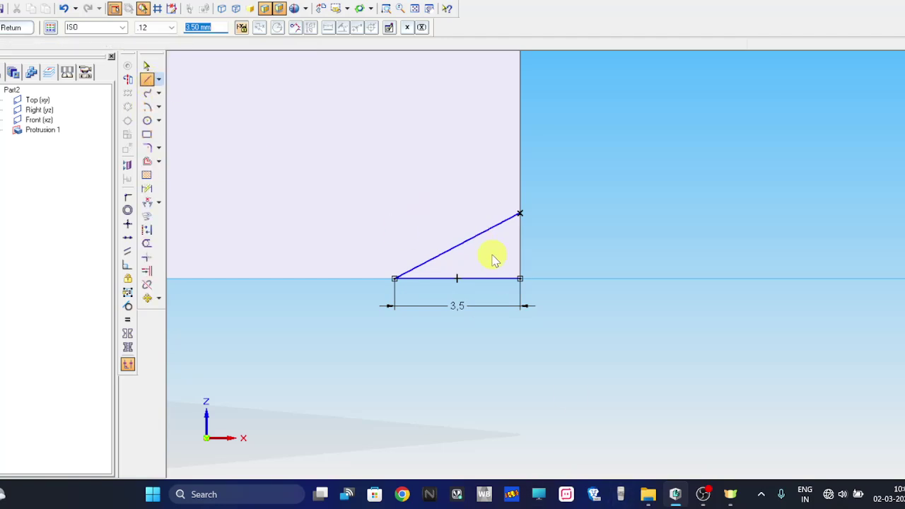
pyautogui.click(520, 278)
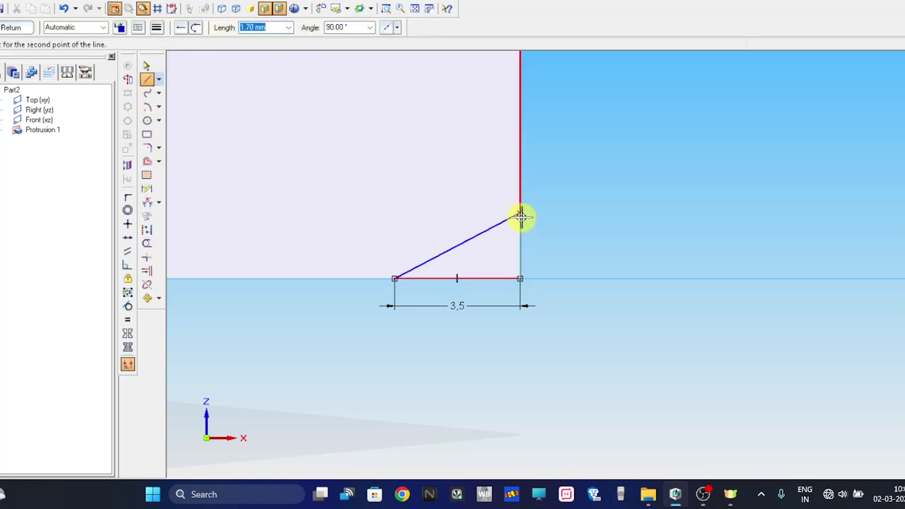
pyautogui.click(522, 215)
pyautogui.rightClick(581, 219)
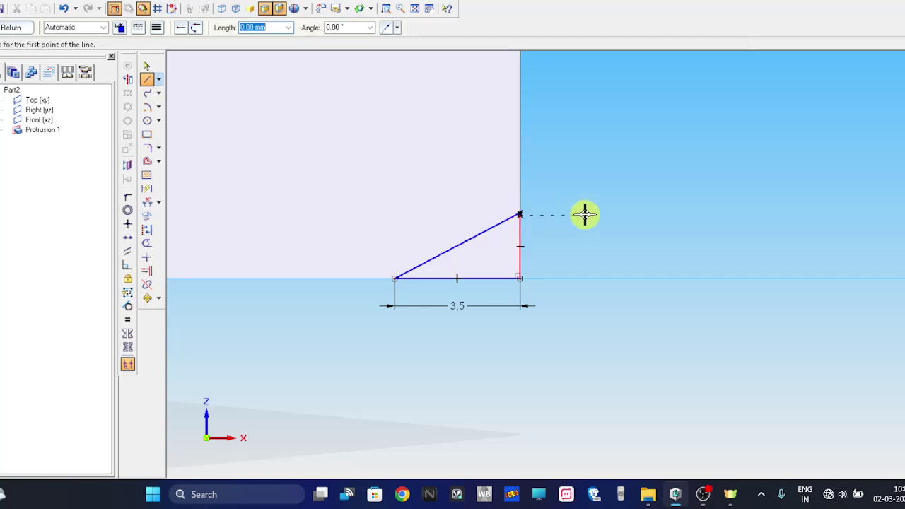
pyautogui.scroll(2, 670, 297)
pyautogui.scroll(-3, 635, 173)
pyautogui.scroll(-3, 635, 173)
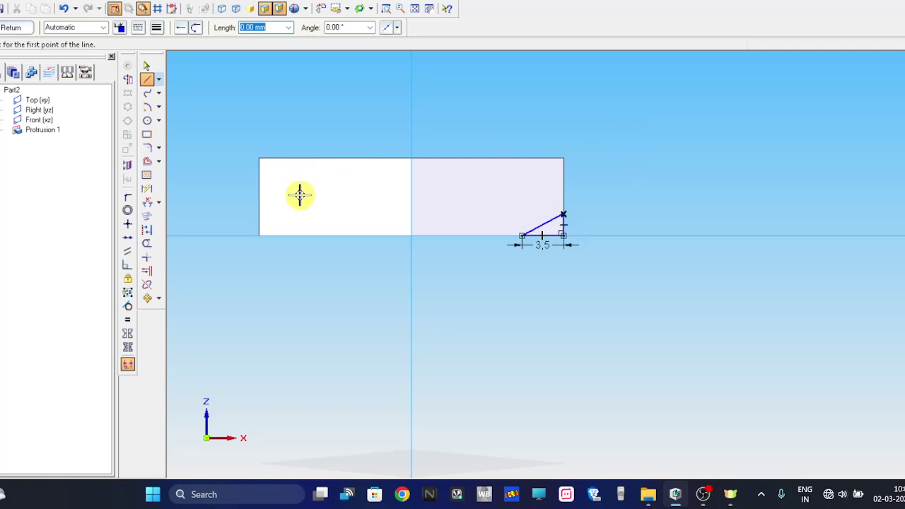
pyautogui.scroll(1, 520, 263)
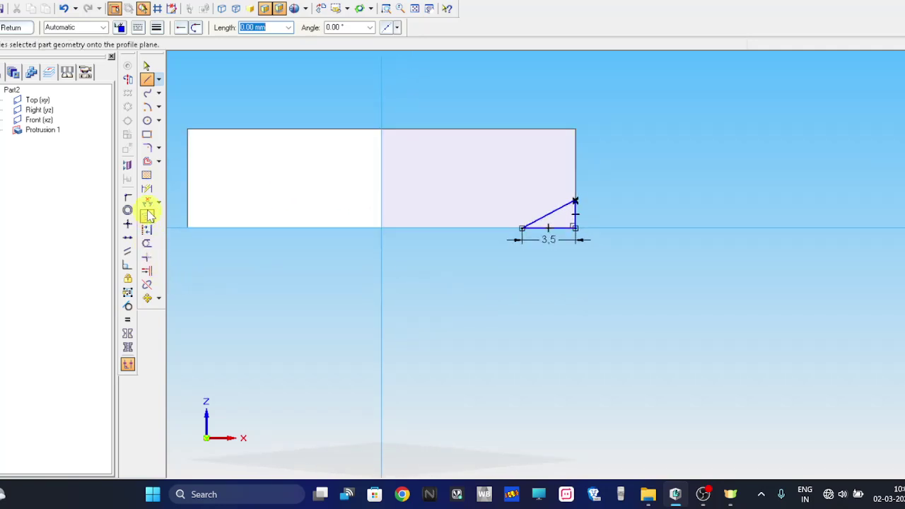
# Step: Set the angle between the slanted edge and the bottom line to 30°
pyautogui.click(147, 202)
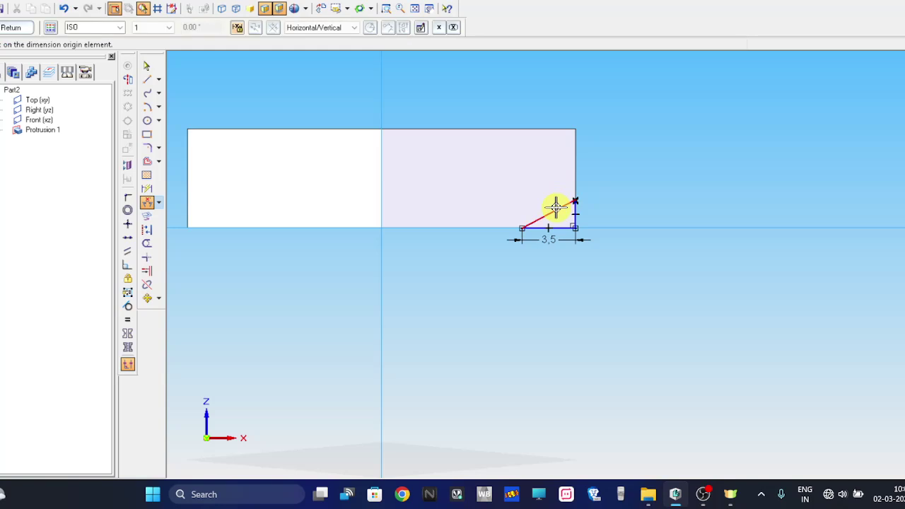
pyautogui.click(554, 210)
pyautogui.click(564, 226)
pyautogui.click(609, 211)
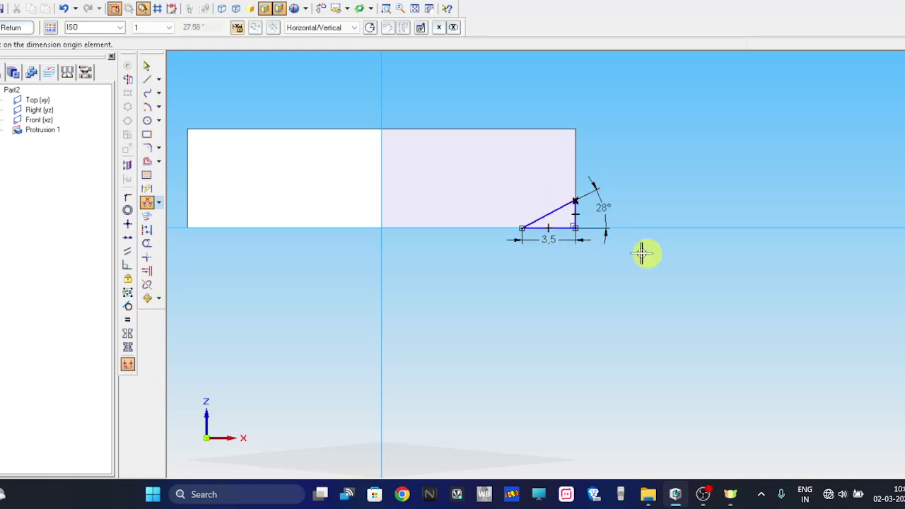
pyautogui.write('3')
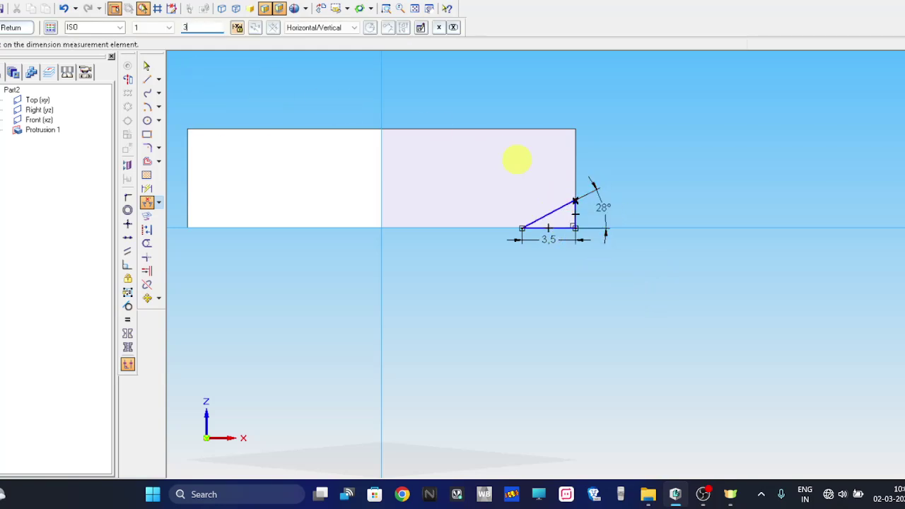
pyautogui.write('0')
pyautogui.press('Return')
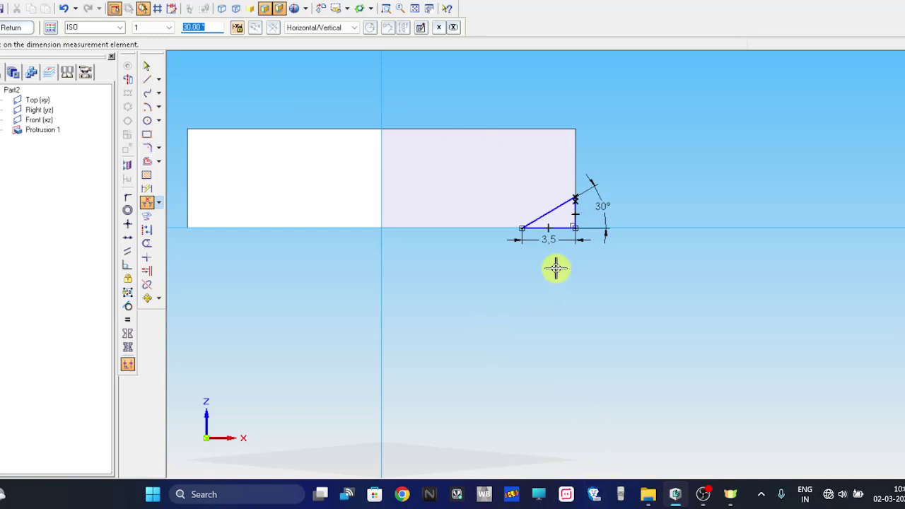
pyautogui.scroll(2, 495, 311)
pyautogui.scroll(-1, 487, 294)
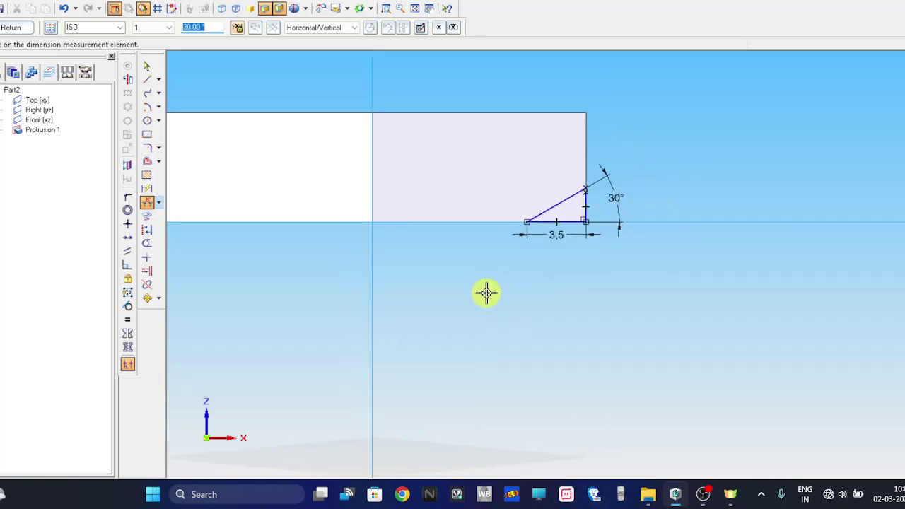
pyautogui.scroll(-2, 486, 293)
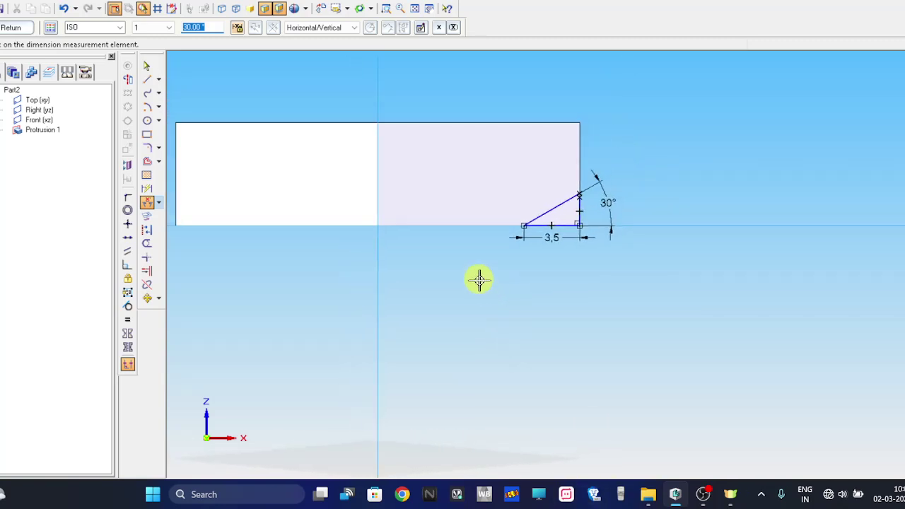
# Step: Make the vertical centre line the axis of revolution and close the chamfer sketch
pyautogui.click(126, 80)
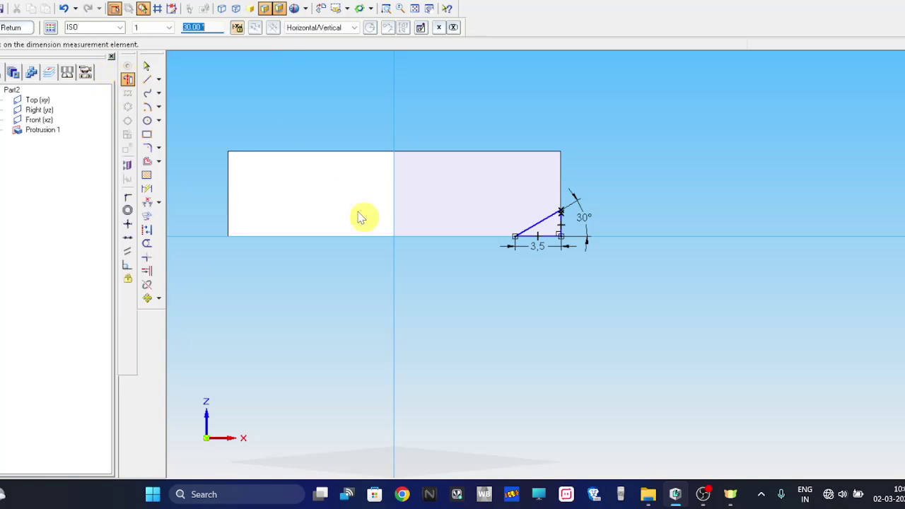
pyautogui.click(396, 264)
pyautogui.scroll(-3, 488, 318)
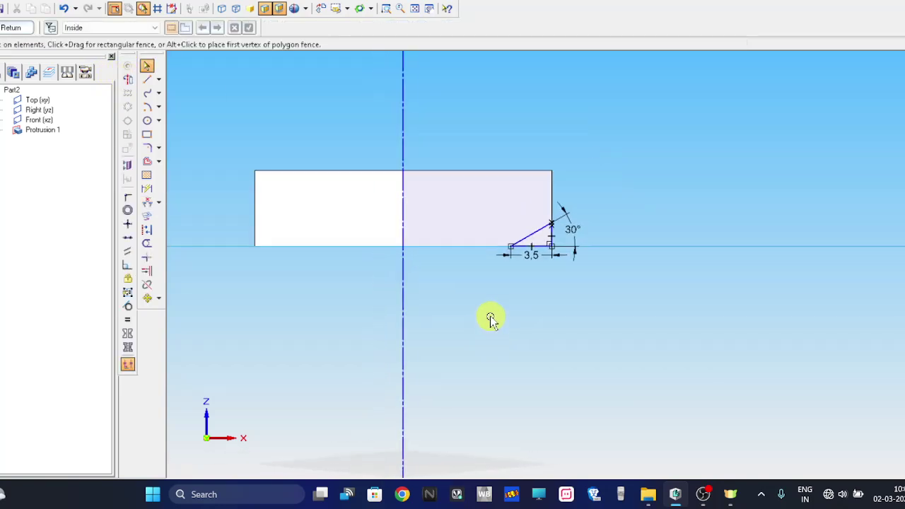
pyautogui.click(17, 26)
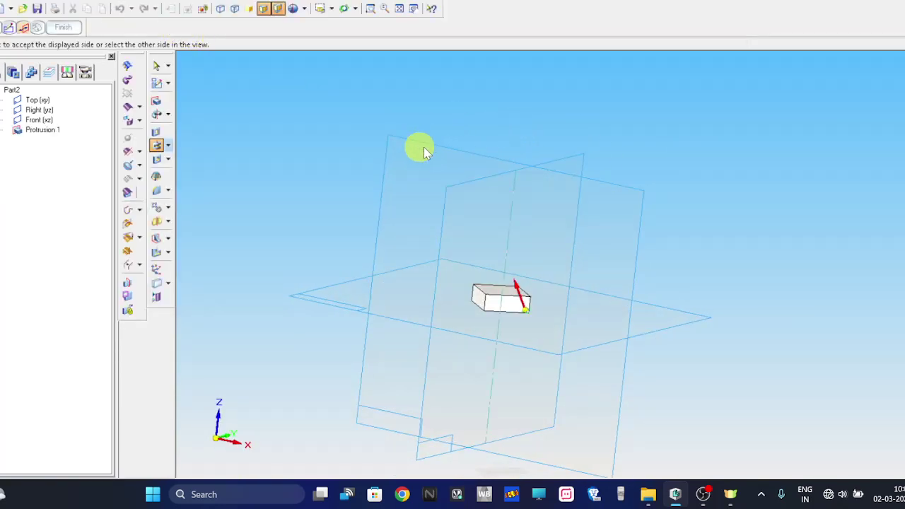
# Step: Revolve the triangular cutout a full 360° around the head and inspect the result
pyautogui.moveTo(747, 241); pyautogui.dragTo(505, 195, button='middle')
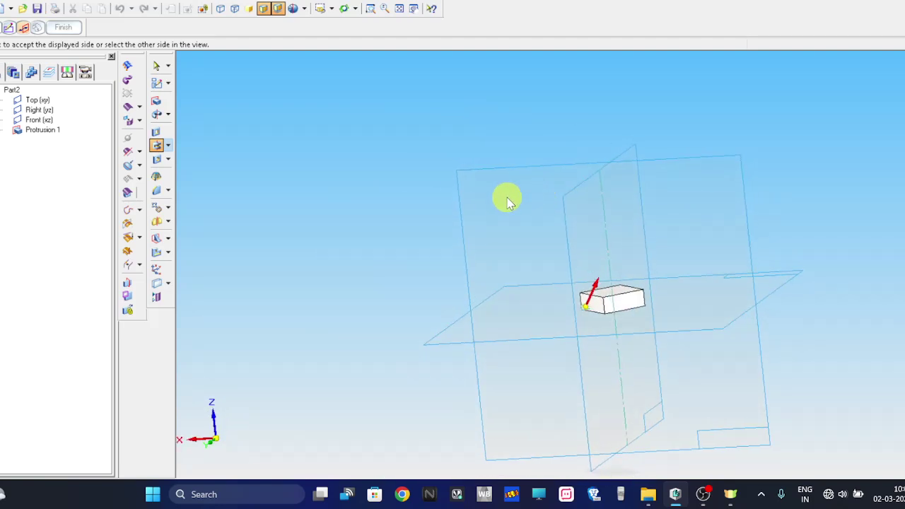
pyautogui.click(396, 240)
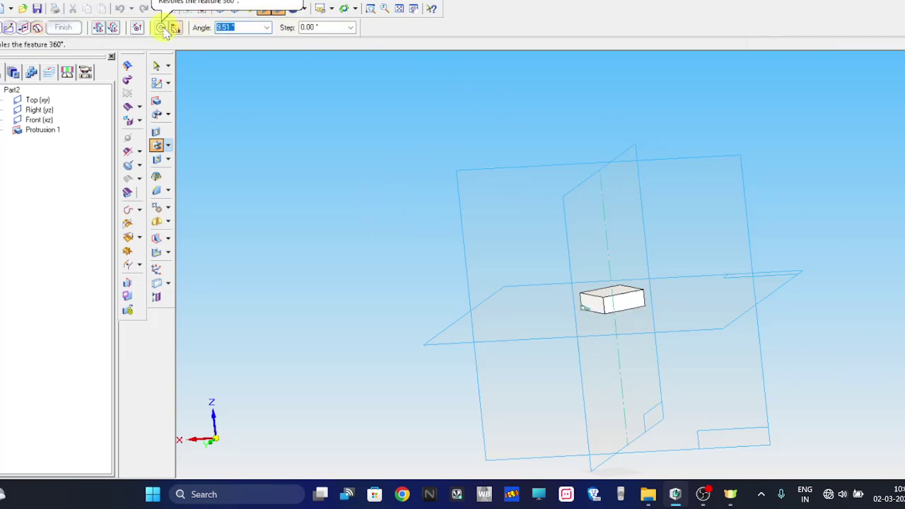
pyautogui.click(172, 24)
pyautogui.moveTo(481, 262); pyautogui.dragTo(626, 383, button='middle')
pyautogui.scroll(5, 626, 383)
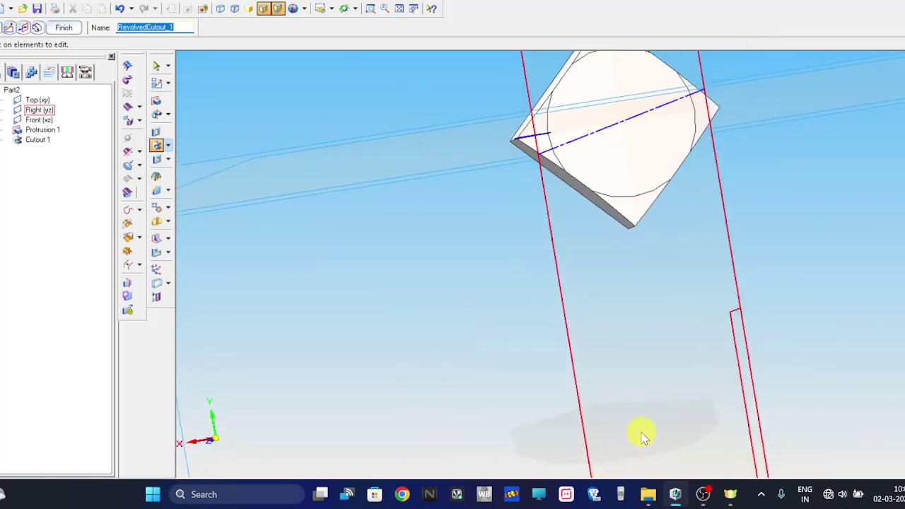
pyautogui.scroll(-4, 639, 434)
pyautogui.moveTo(658, 281)
pyautogui.mouseDown(button='middle')
pyautogui.moveTo(660, 347)
pyautogui.moveTo(709, 222)
pyautogui.moveTo(691, 264)
pyautogui.moveTo(658, 266)
pyautogui.mouseUp(button='middle')
pyautogui.hotkey('ctrl', 'f')
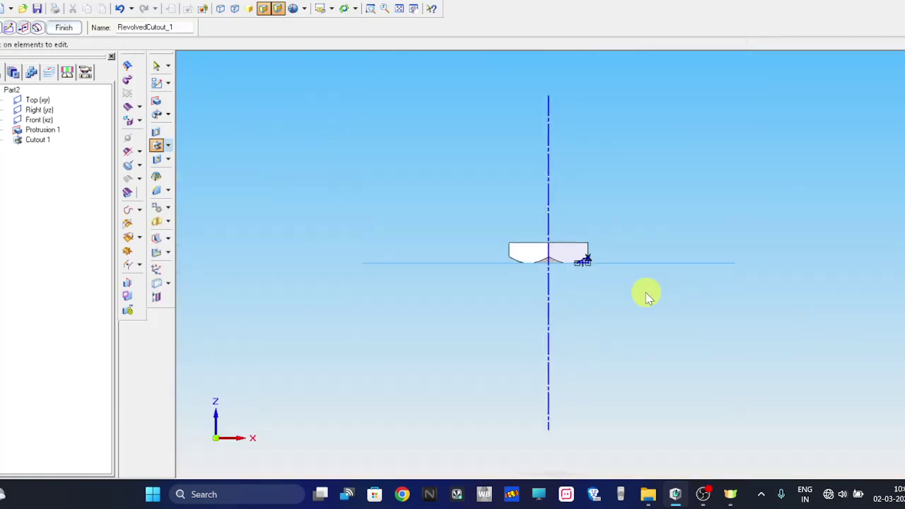
pyautogui.scroll(4, 647, 295)
pyautogui.moveTo(660, 347); pyautogui.dragTo(524, 205, button='middle')
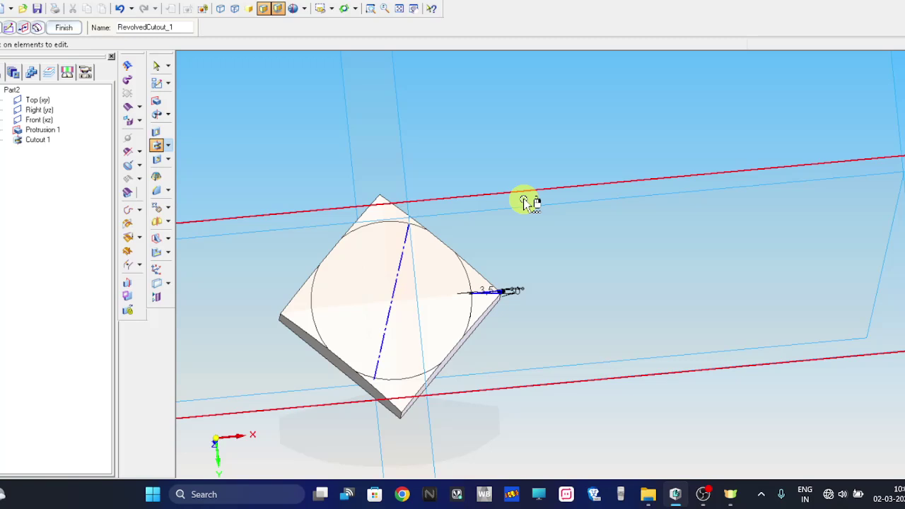
pyautogui.hotkey('ctrl', 'h')
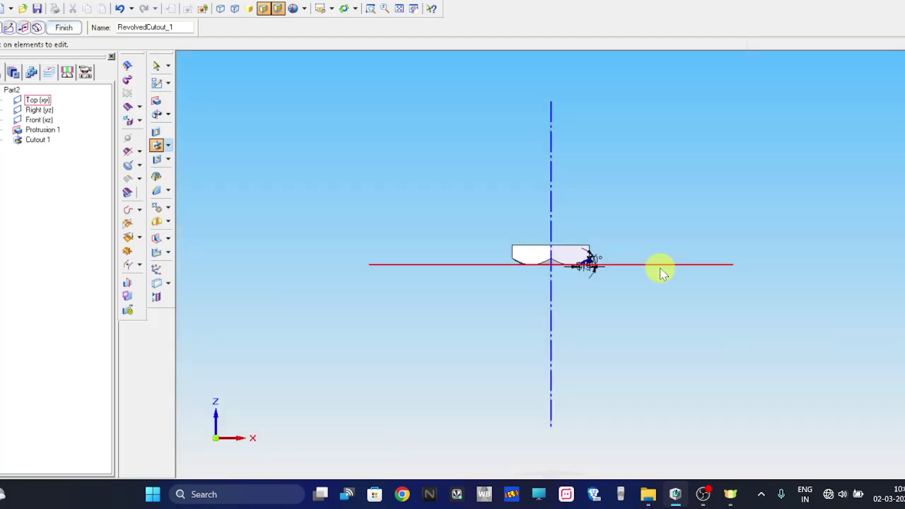
# Step: After checking the reference drawing, sketch a 10 mm circle centred on the head's top face
pyautogui.hotkey('alt', 'Tab')
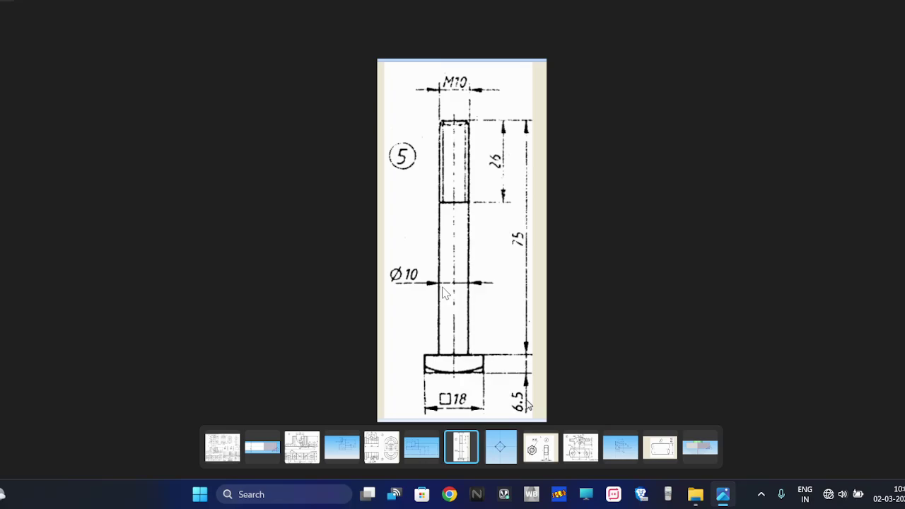
pyautogui.hotkey('alt', 'F4')
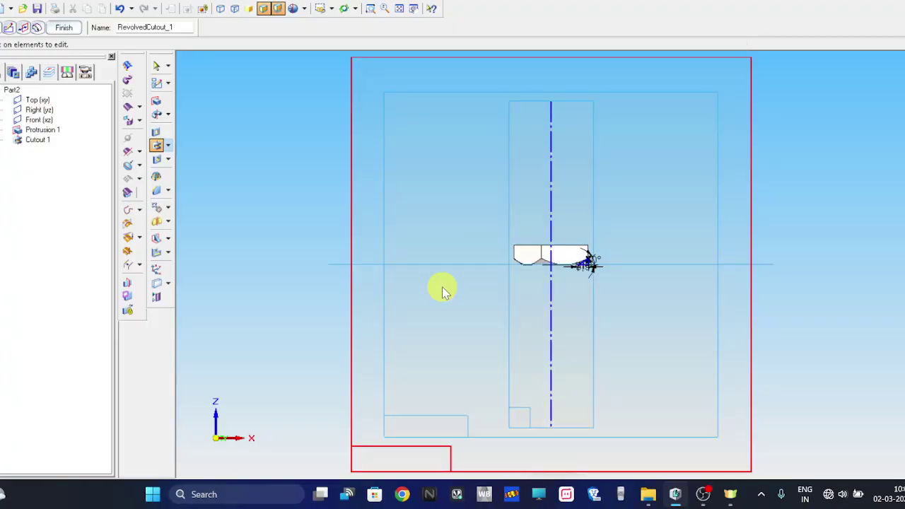
pyautogui.click(157, 115)
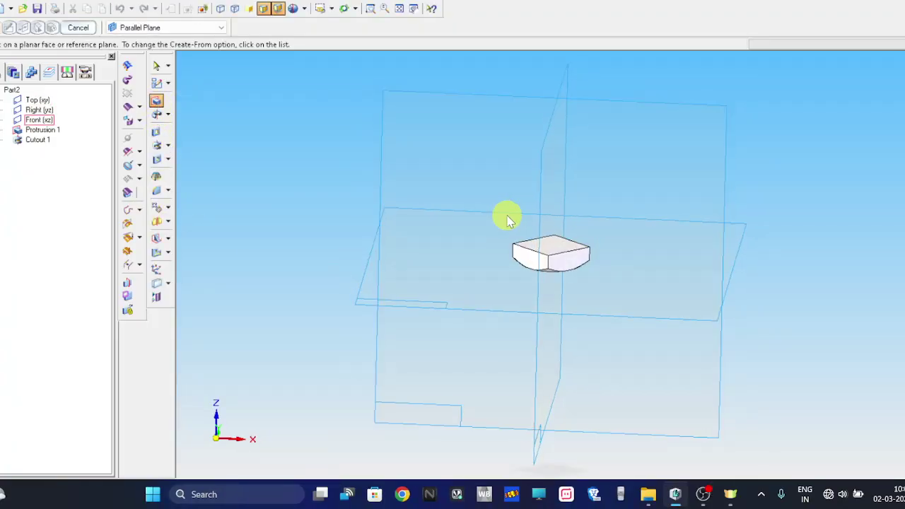
pyautogui.click(546, 244)
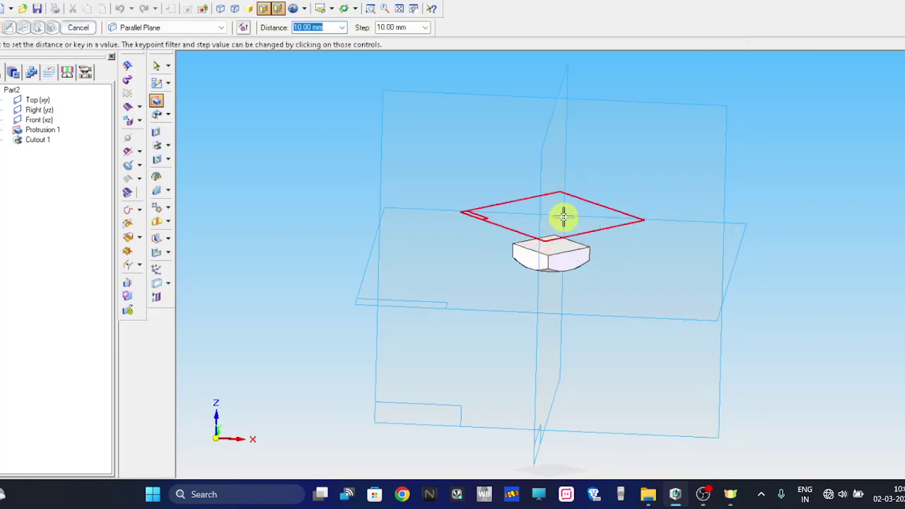
pyautogui.click(234, 190)
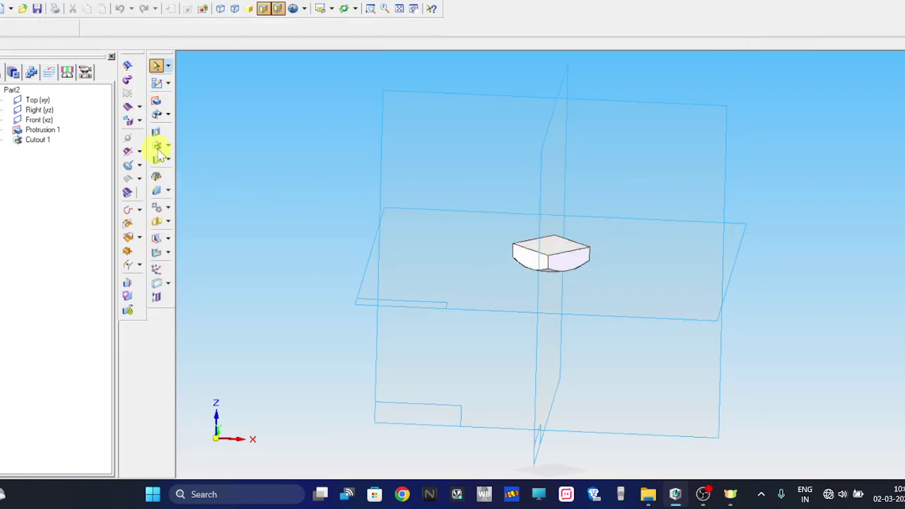
pyautogui.click(157, 115)
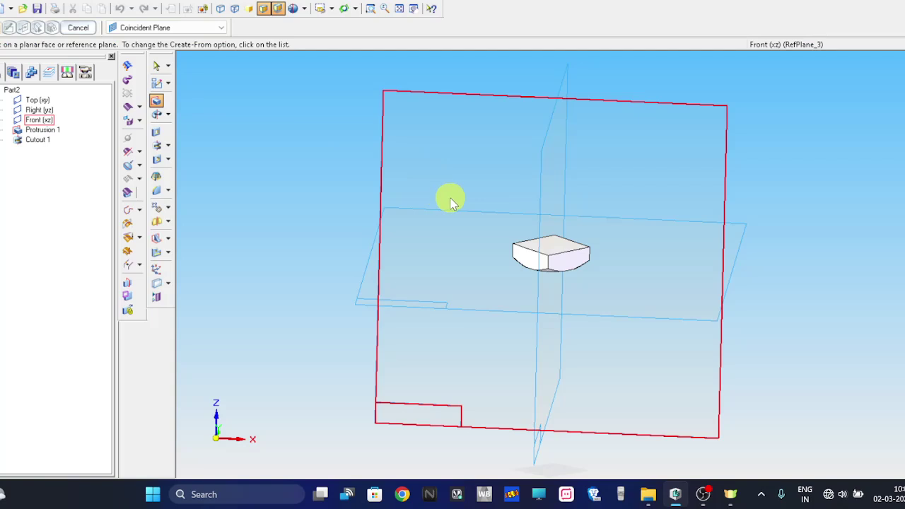
pyautogui.click(531, 242)
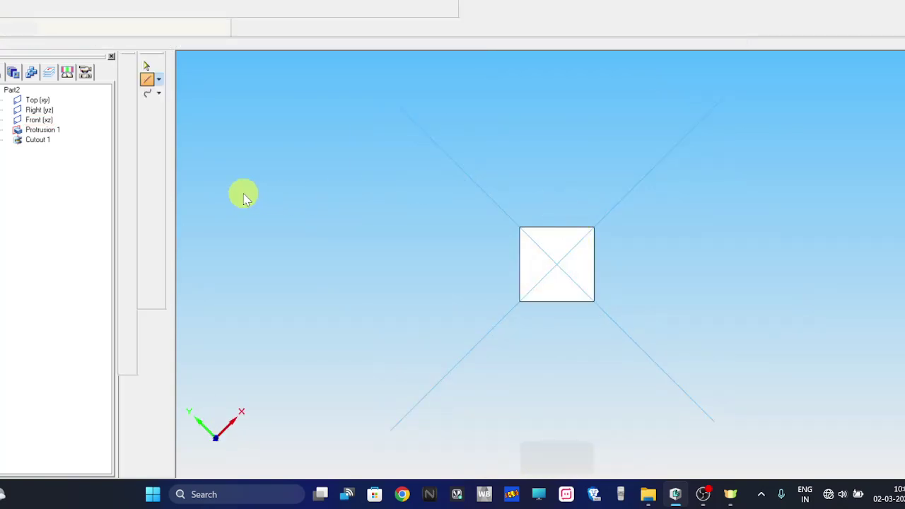
pyautogui.click(147, 120)
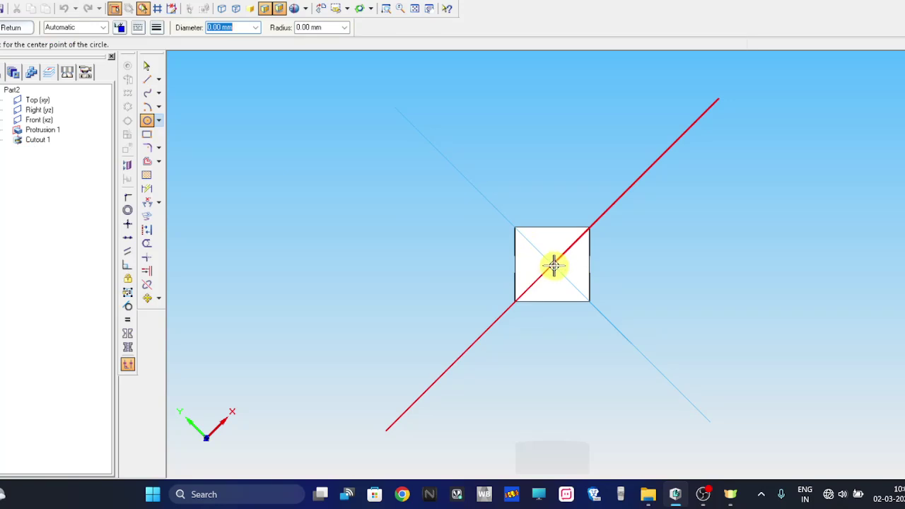
pyautogui.click(553, 265)
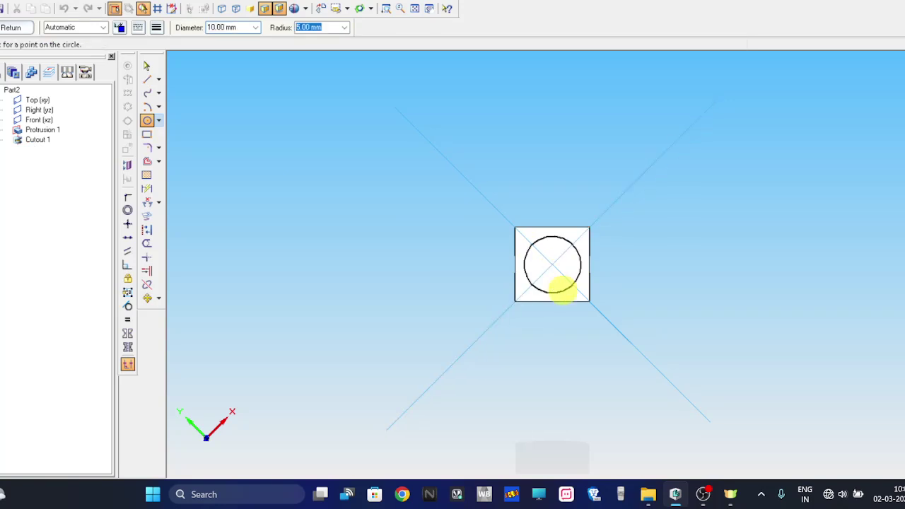
pyautogui.click(562, 289)
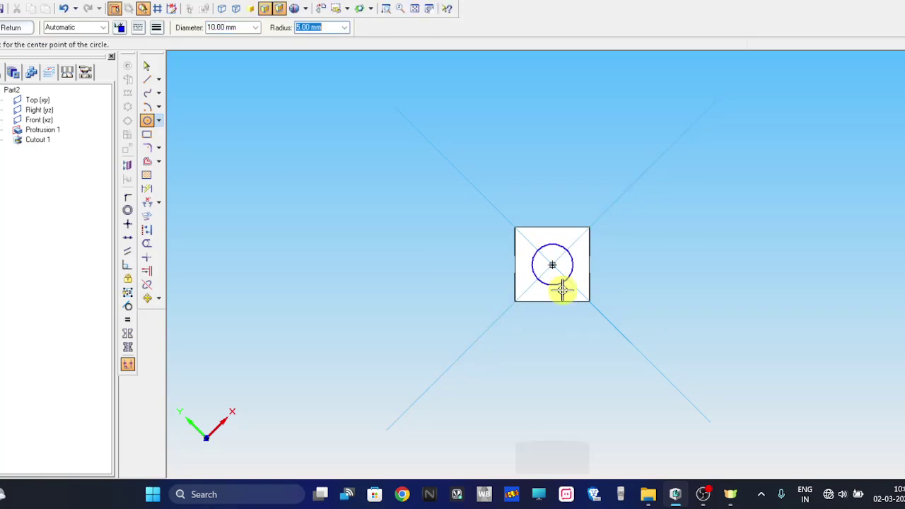
pyautogui.click(10, 29)
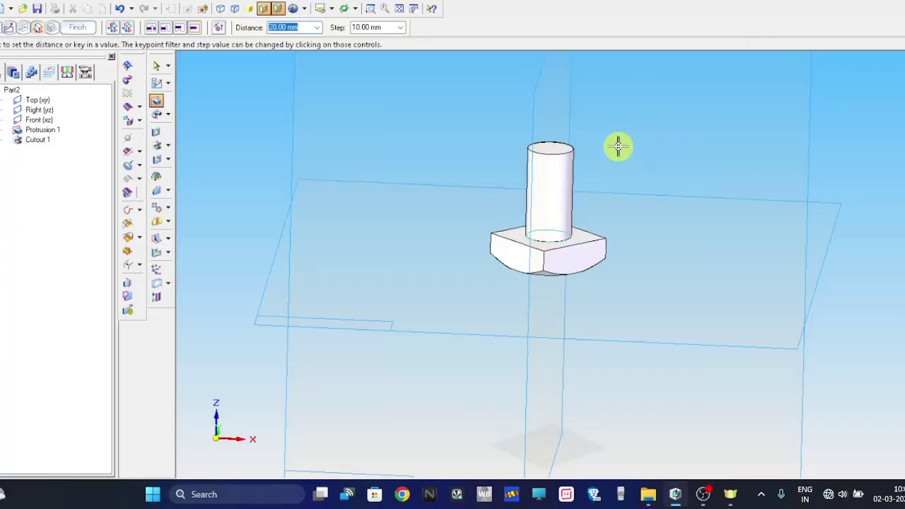
# Step: Extrude the circle 75 mm upward from the head to form the shank
pyautogui.press('Return')
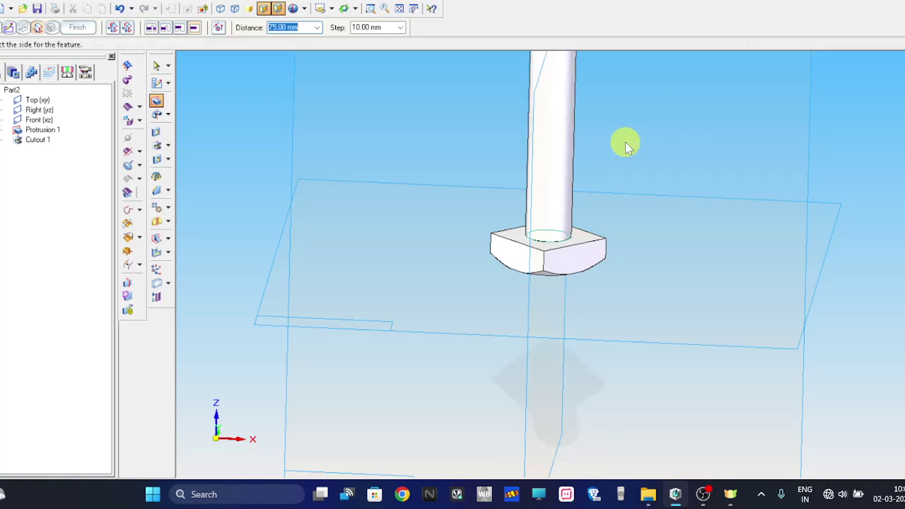
pyautogui.scroll(-5, 621, 144)
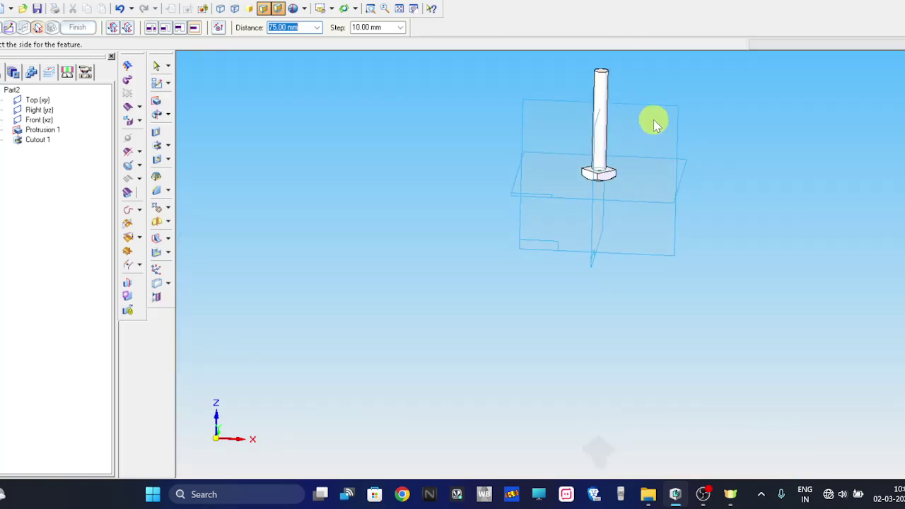
pyautogui.hotkey('ctrl', 'f')
pyautogui.scroll(8, 629, 124)
pyautogui.scroll(-4, 643, 145)
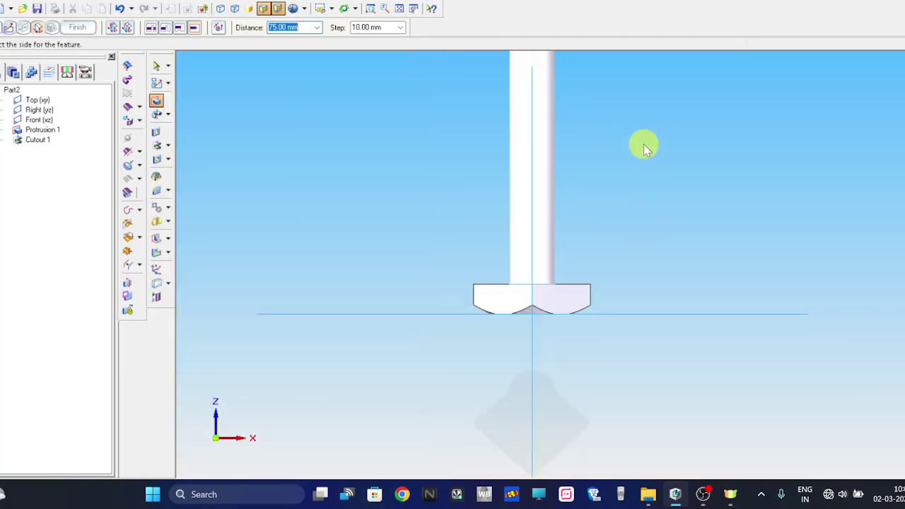
pyautogui.click(495, 176)
pyautogui.keyDown('shift'); pyautogui.moveTo(497, 191); pyautogui.dragTo(513, 342, button='middle'); pyautogui.keyUp('shift')
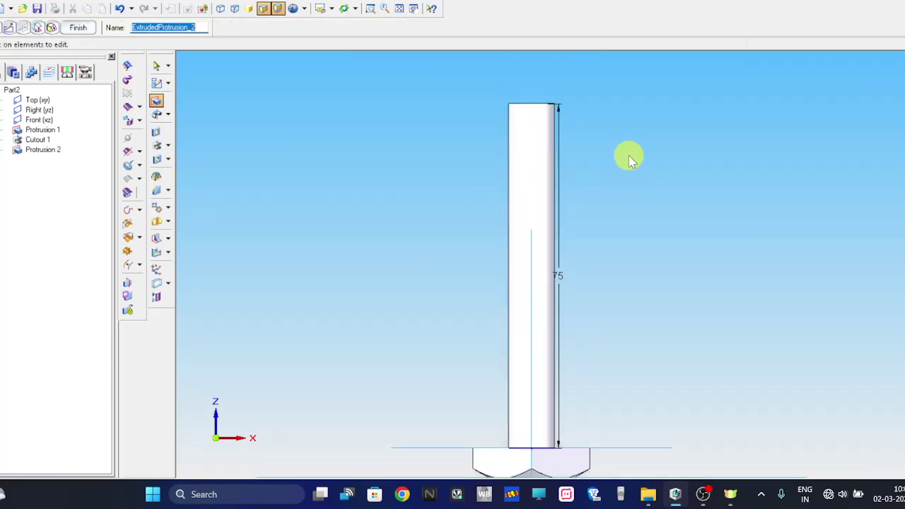
# Step: Start a straight thread on the shank cylinder, beginning at its top edge
pyautogui.hotkey('alt', 'Tab')
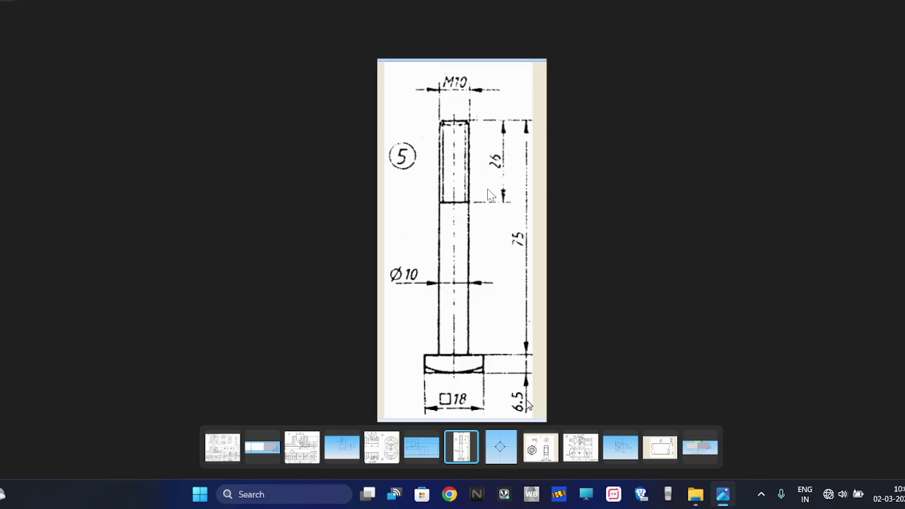
pyautogui.hotkey('alt', 'Tab')
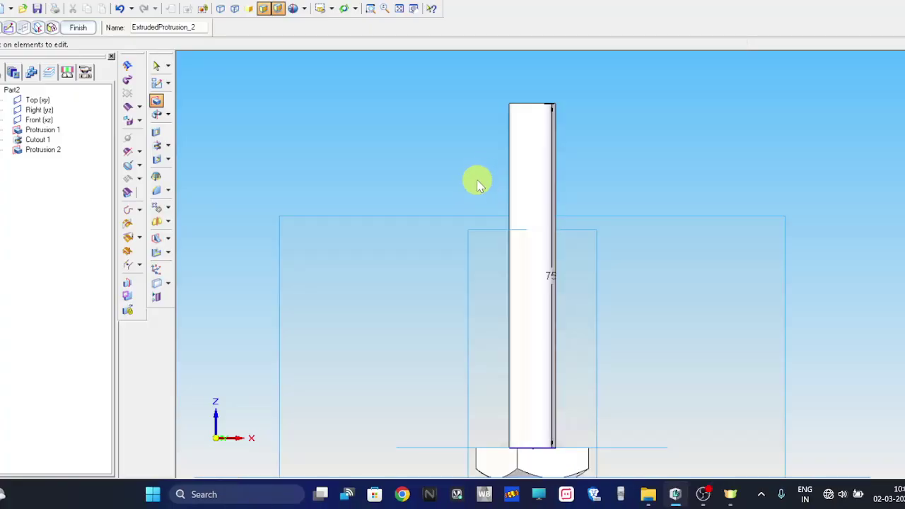
pyautogui.click(170, 159)
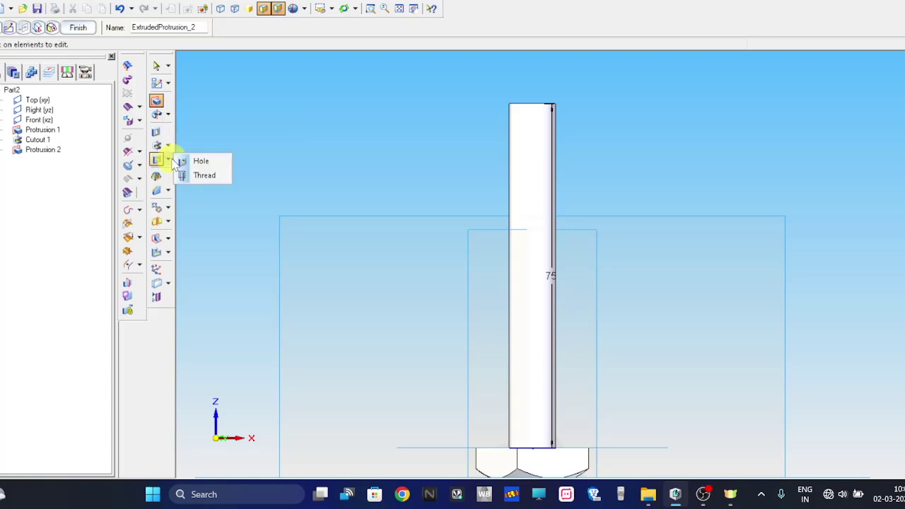
pyautogui.click(186, 176)
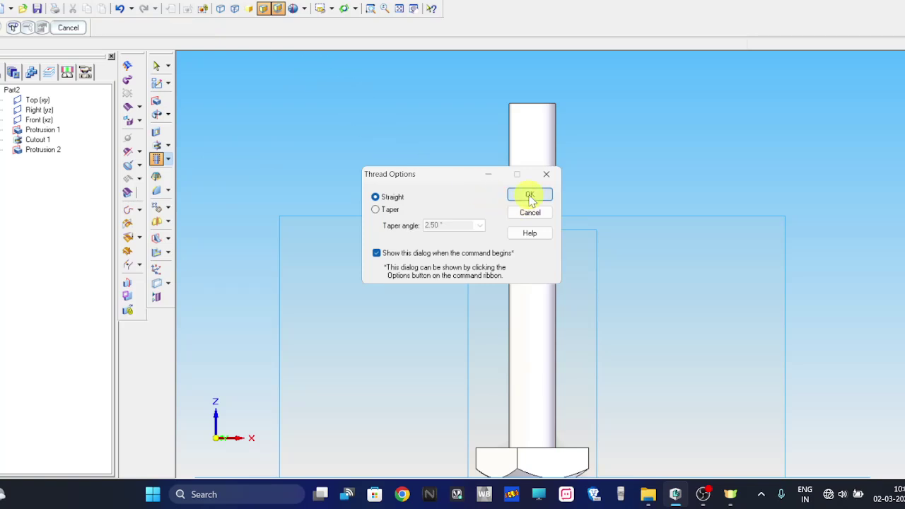
pyautogui.click(530, 195)
pyautogui.moveTo(417, 97); pyautogui.dragTo(493, 145, button='middle')
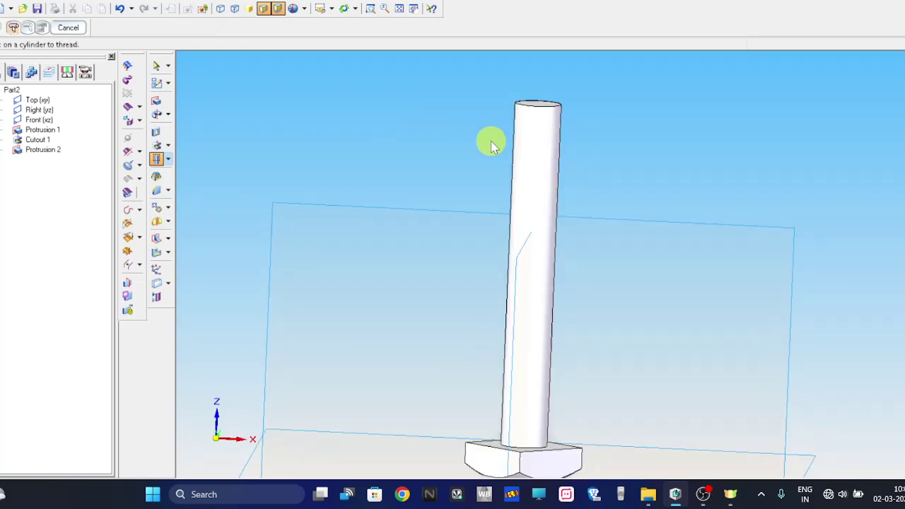
pyautogui.click(532, 147)
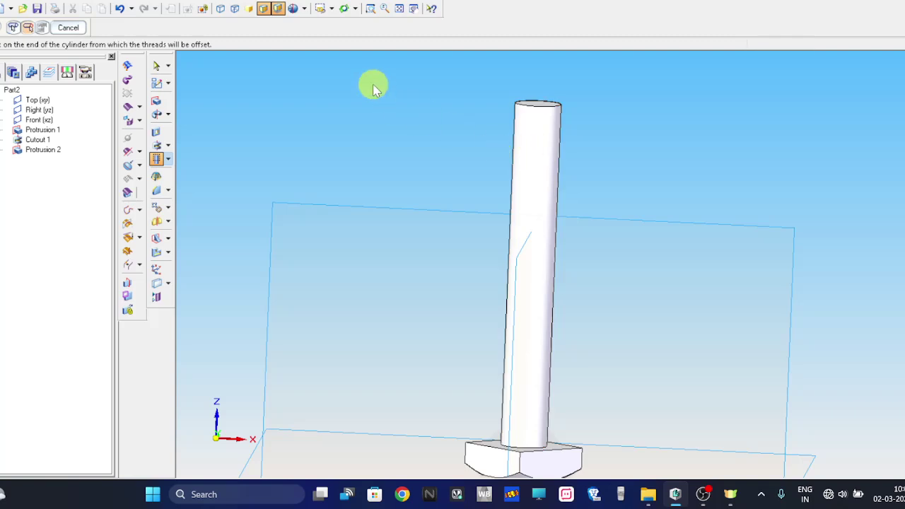
pyautogui.click(534, 120)
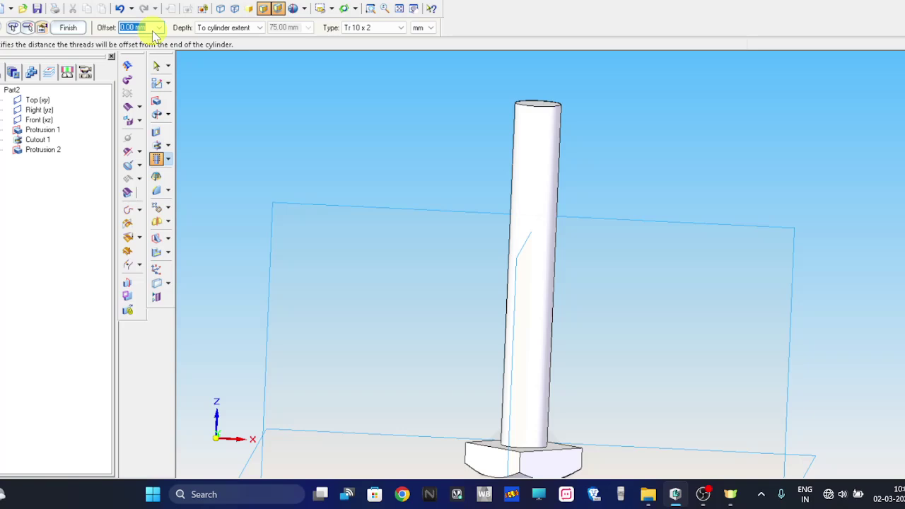
# Step: Thread the shank top to a finite 26 mm depth, type M10 x 1, checking the drawing
pyautogui.click(225, 29)
pyautogui.click(222, 39)
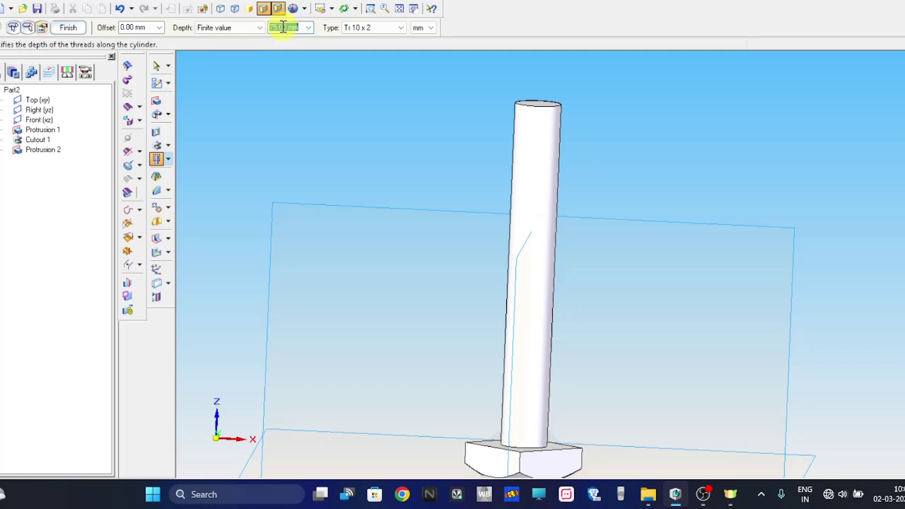
pyautogui.hotkey('alt', 'Tab')
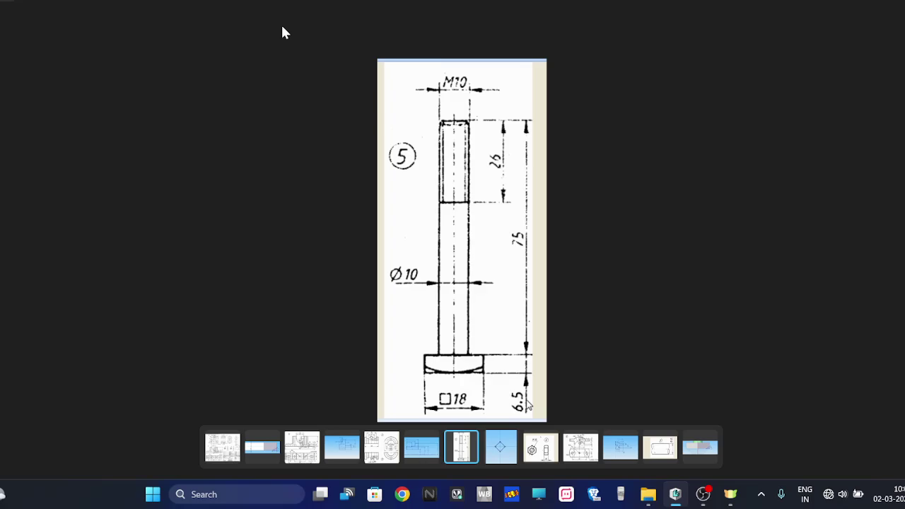
pyautogui.hotkey('alt', 'Tab')
pyautogui.click(473, 149)
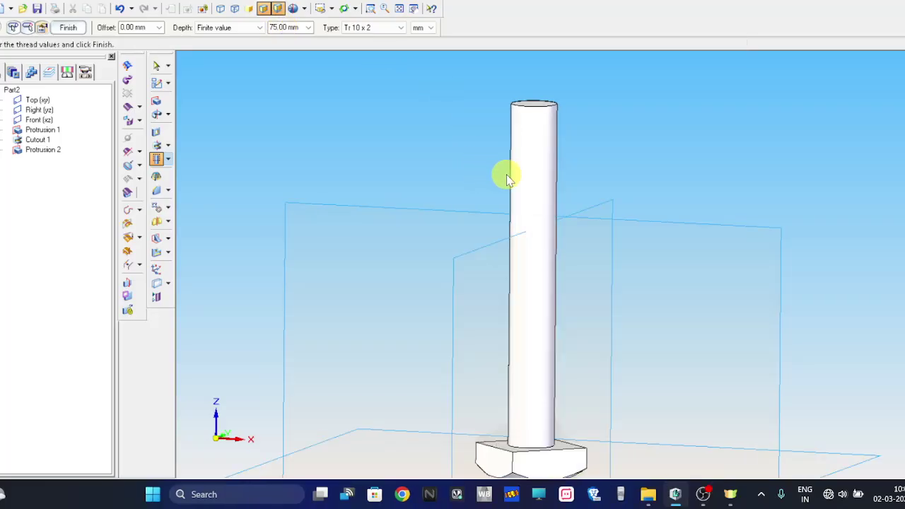
pyautogui.click(291, 28)
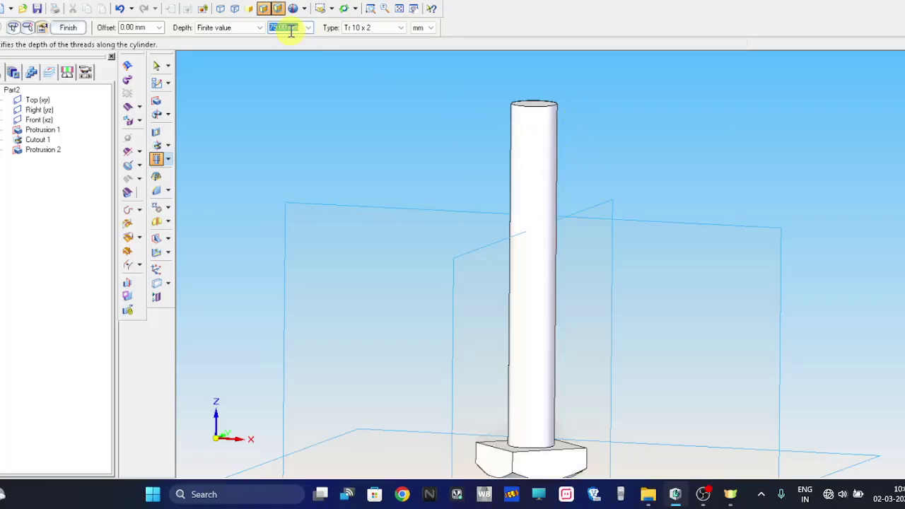
pyautogui.write('26')
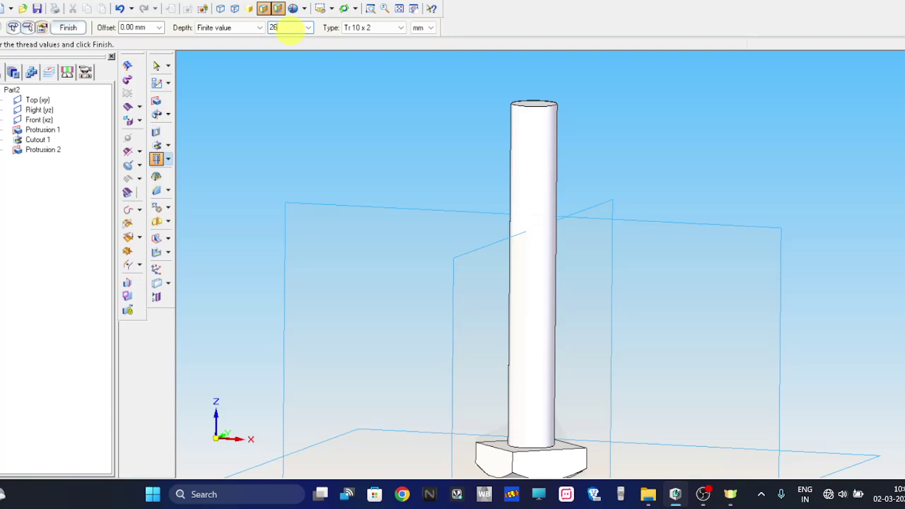
pyautogui.click(376, 34)
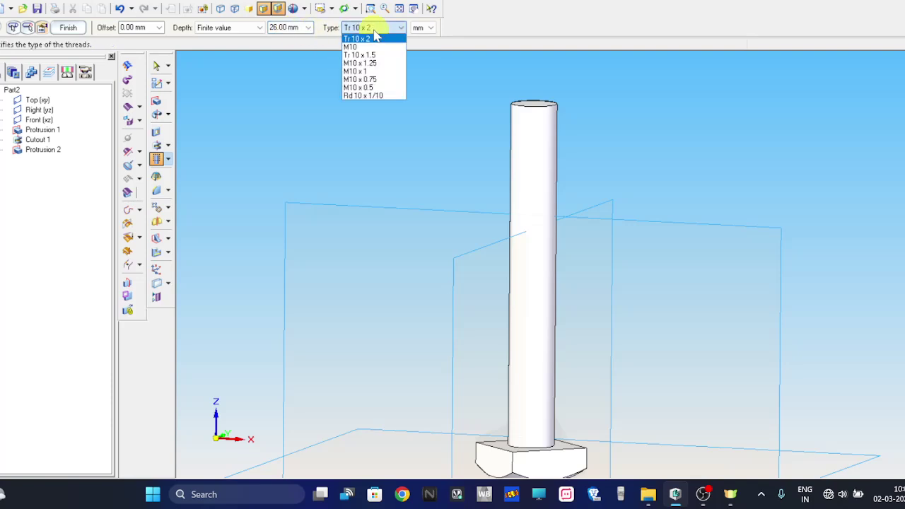
pyautogui.click(362, 72)
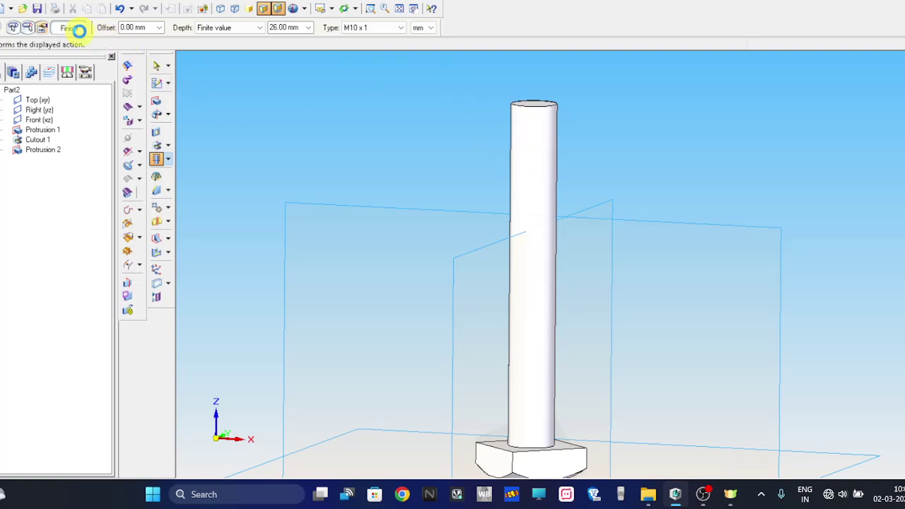
pyautogui.click(71, 27)
pyautogui.moveTo(384, 186); pyautogui.dragTo(369, 171, button='middle')
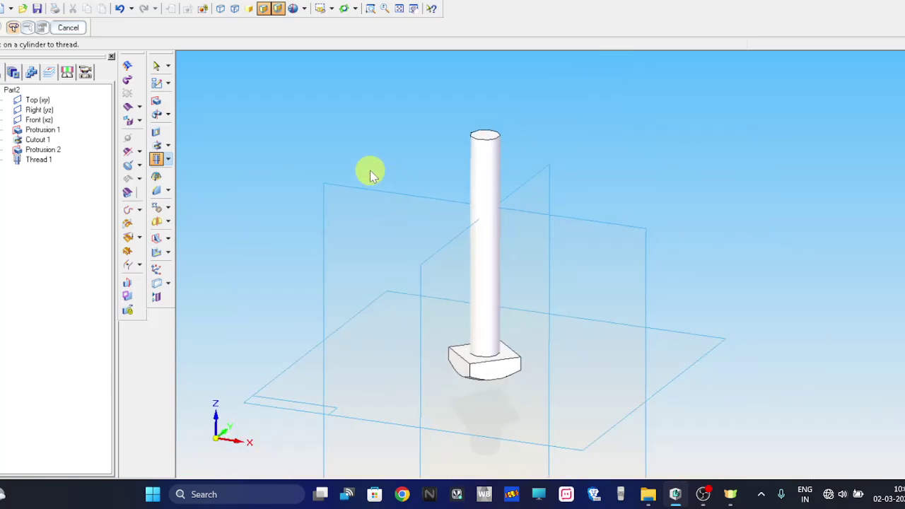
# Step: Delete Thread 1 and start a new straight thread on the shank cylinder's top end
pyautogui.click(75, 27)
pyautogui.rightClick(43, 162)
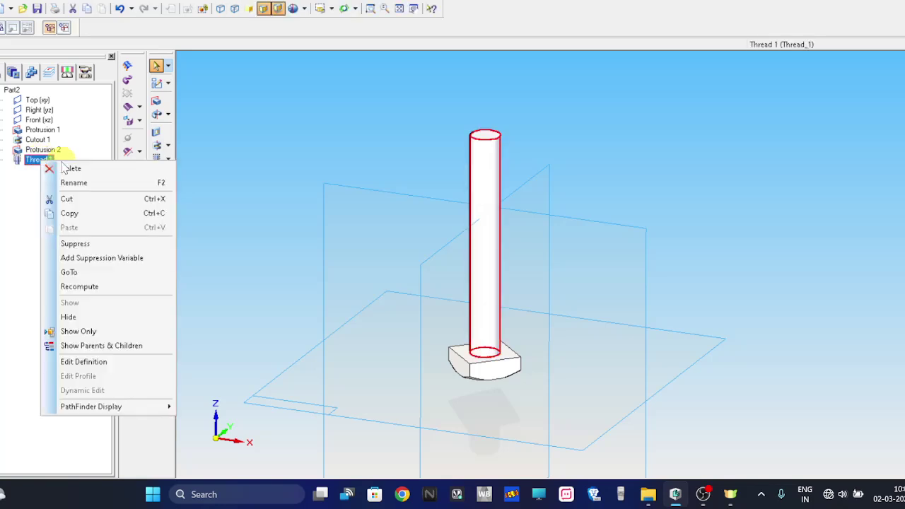
pyautogui.click(71, 168)
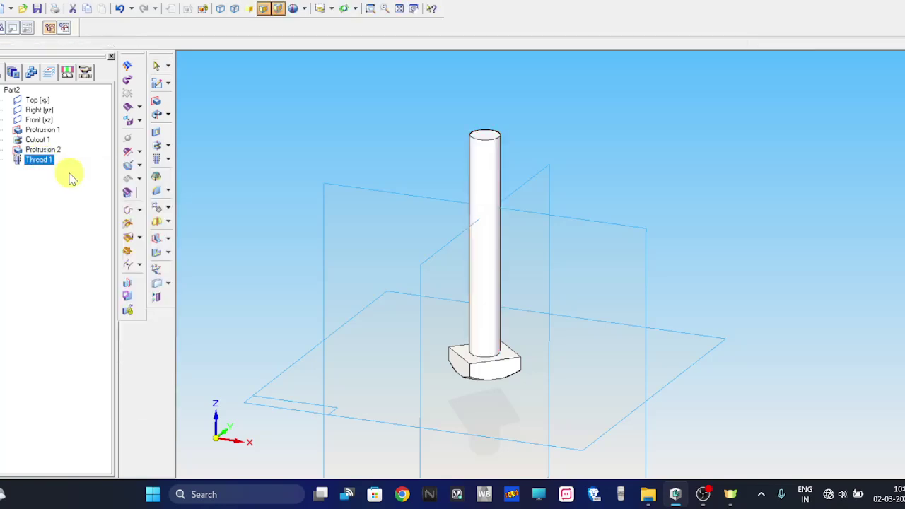
pyautogui.click(157, 158)
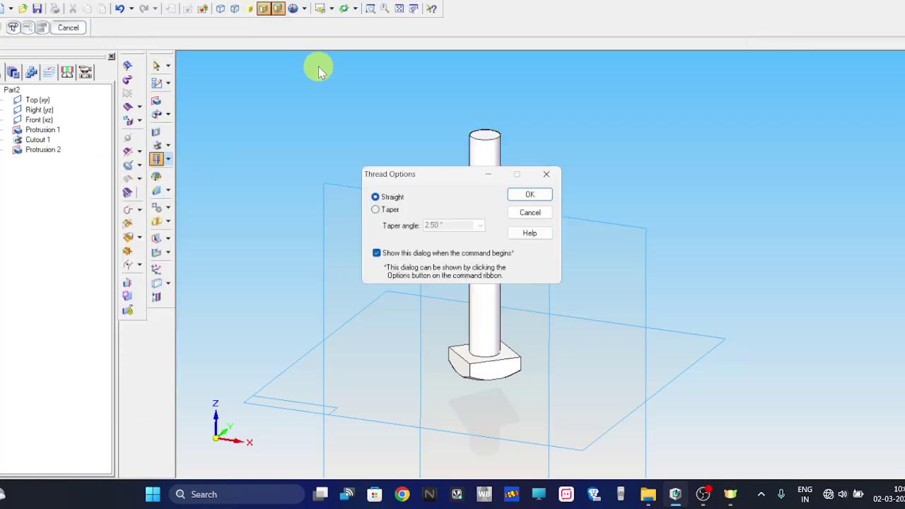
pyautogui.click(532, 196)
pyautogui.click(497, 170)
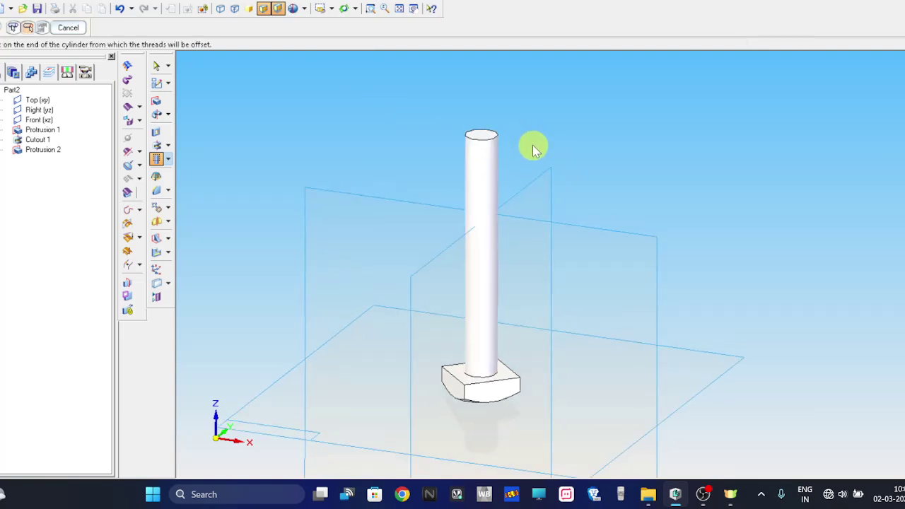
pyautogui.click(488, 140)
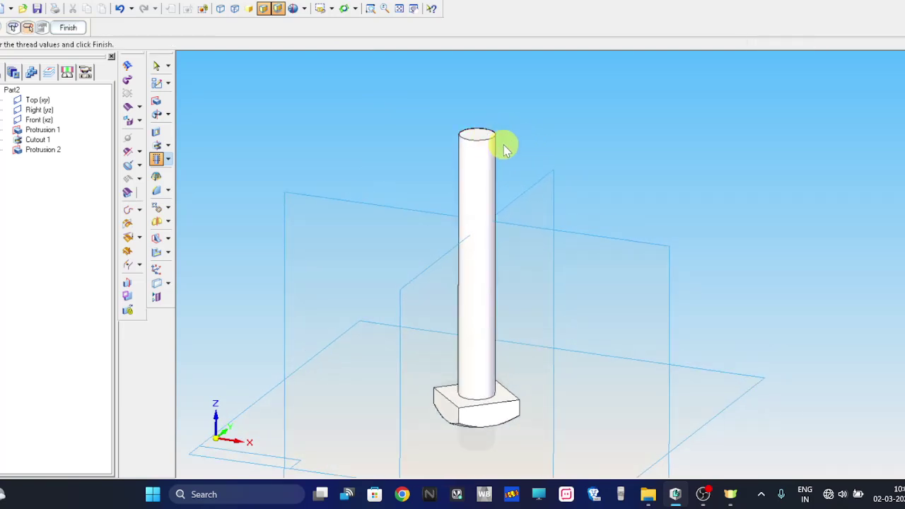
# Step: Give the new thread a finite 26 mm depth and type M10 x 1
pyautogui.click(240, 28)
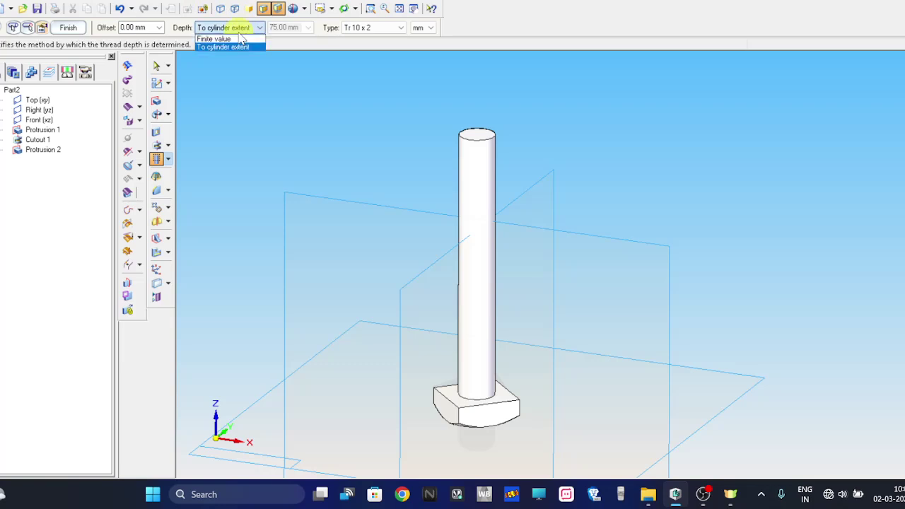
pyautogui.click(230, 36)
pyautogui.click(288, 34)
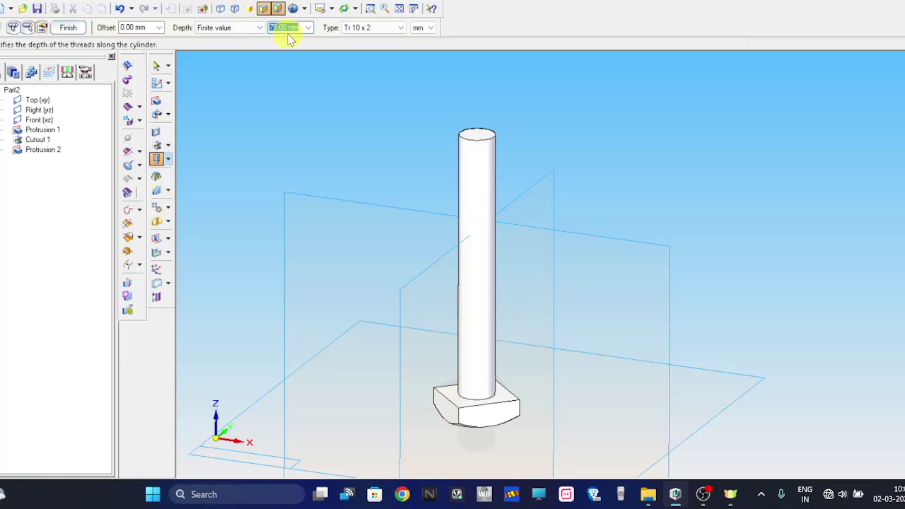
pyautogui.write('26')
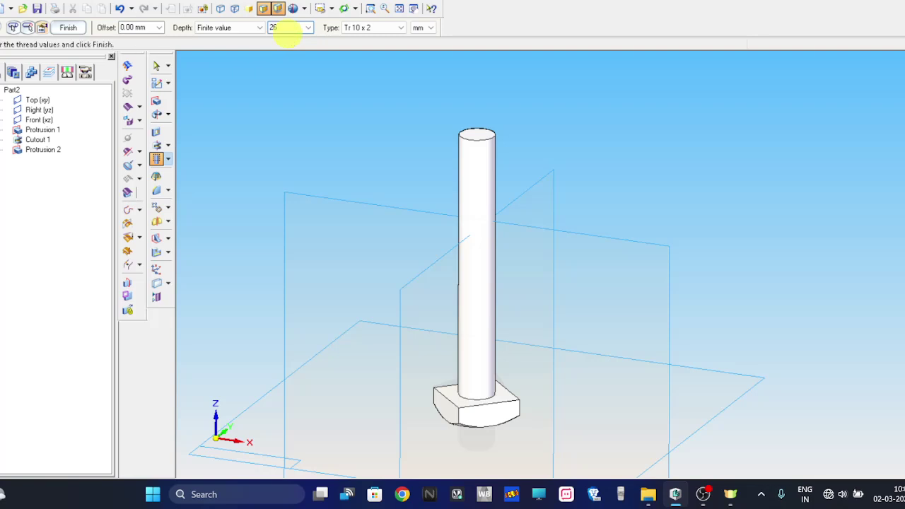
pyautogui.click(369, 28)
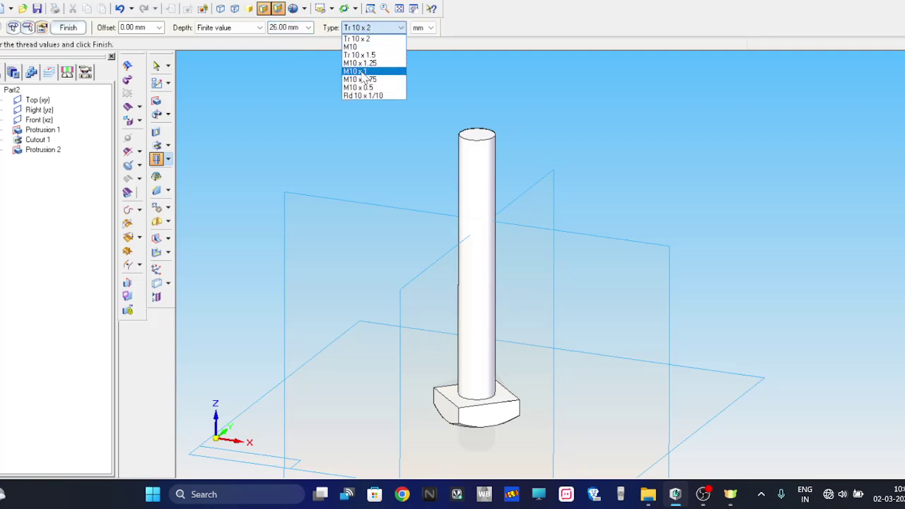
pyautogui.click(360, 72)
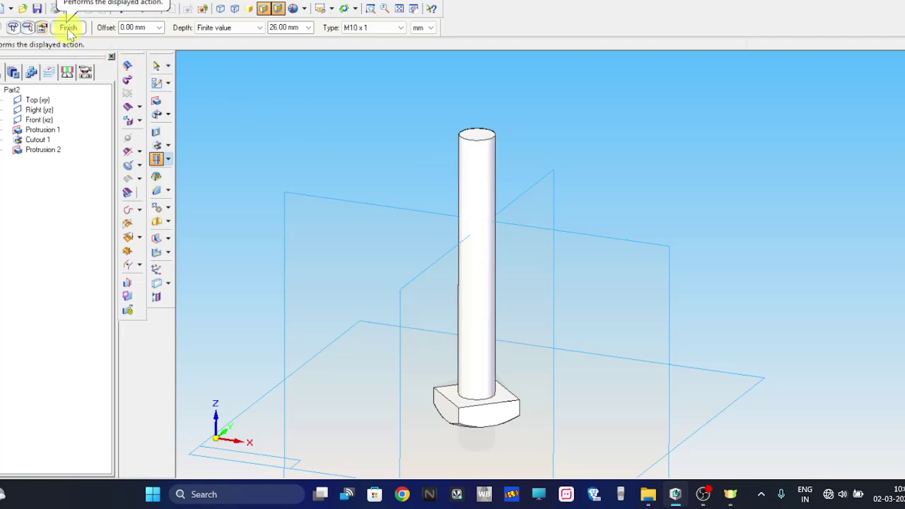
pyautogui.click(69, 28)
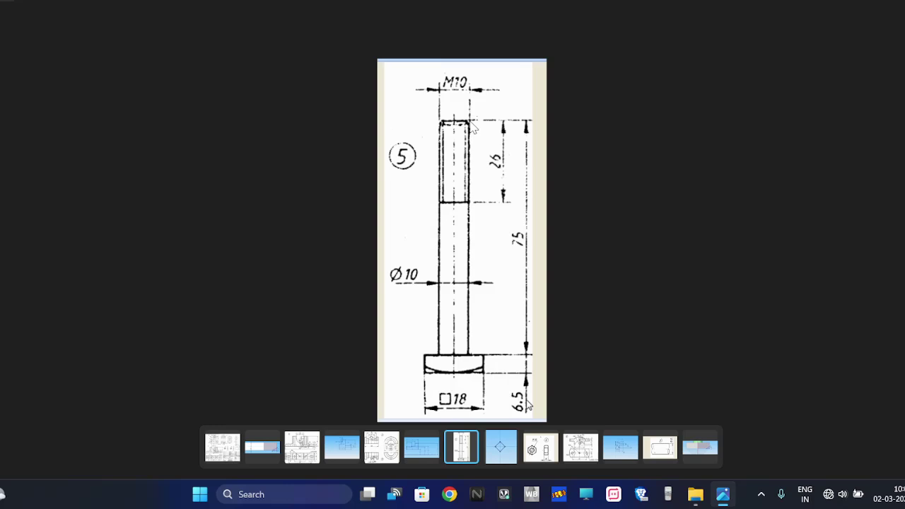
# Step: Step back two images in Photos to the full plummer block detail sheet
pyautogui.press('Left')
pyautogui.press('Left')
pyautogui.press('Left')
pyautogui.press('Left')
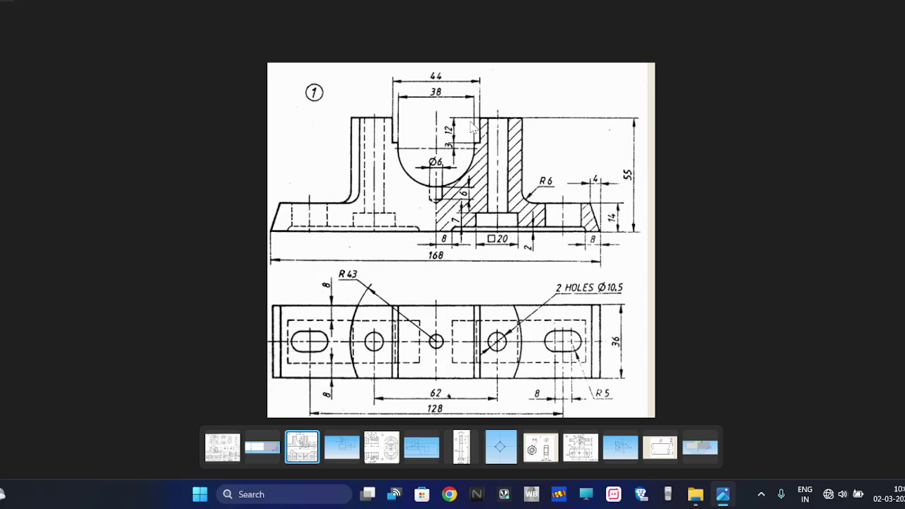
pyautogui.press('Left')
pyautogui.press('Left')
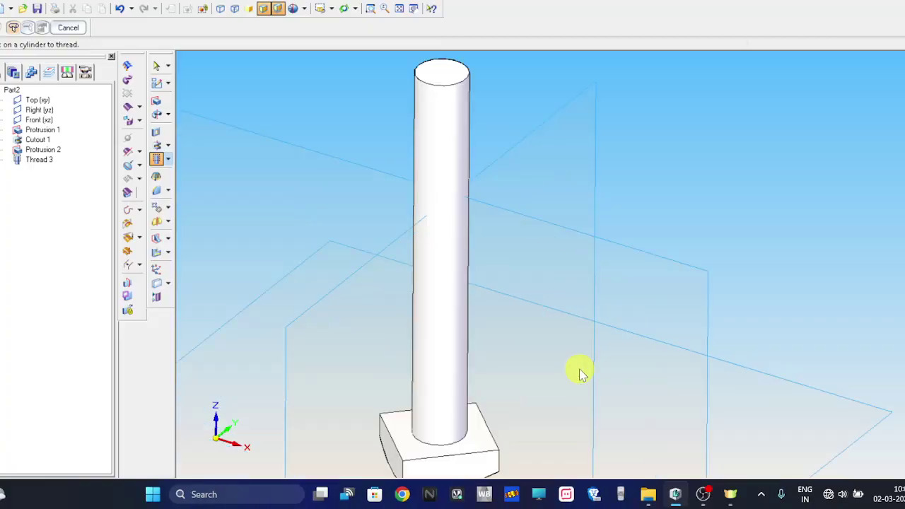
# Step: Add a 1 mm setback chamfer to the top edge of the threaded shaft
pyautogui.click(168, 191)
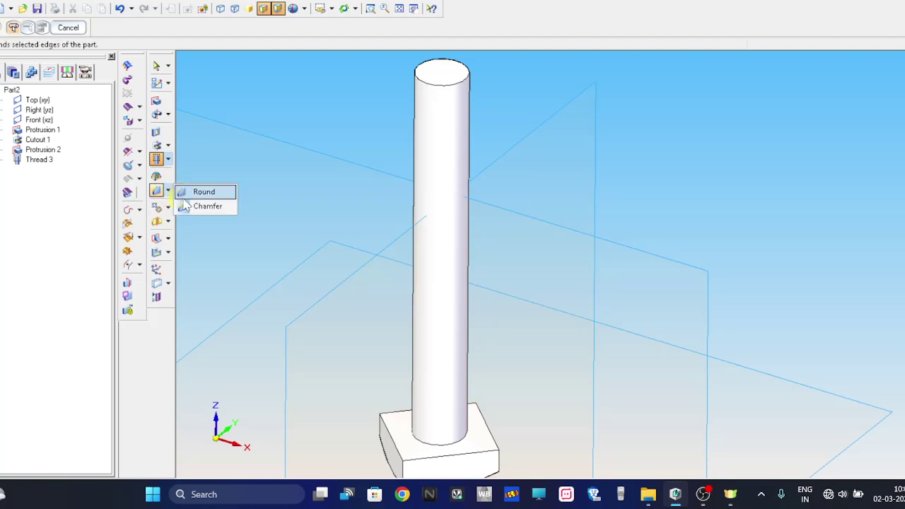
pyautogui.click(185, 206)
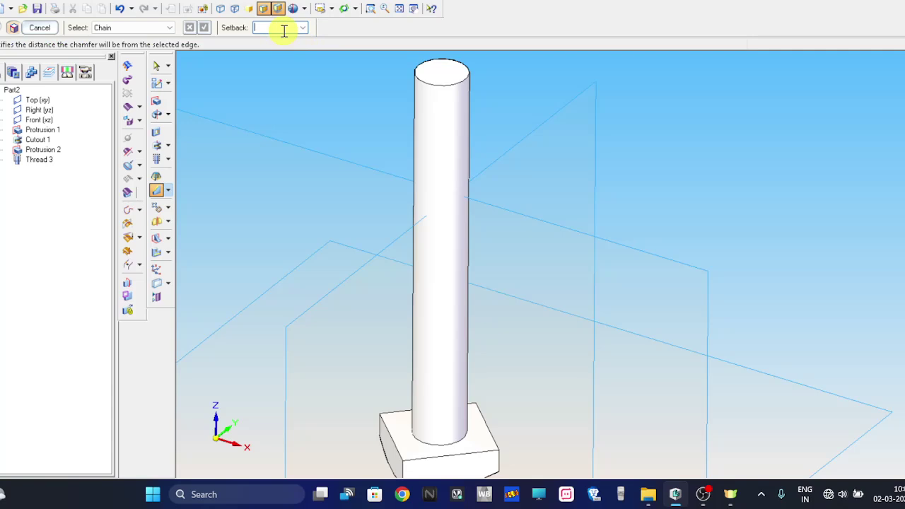
pyautogui.write('1')
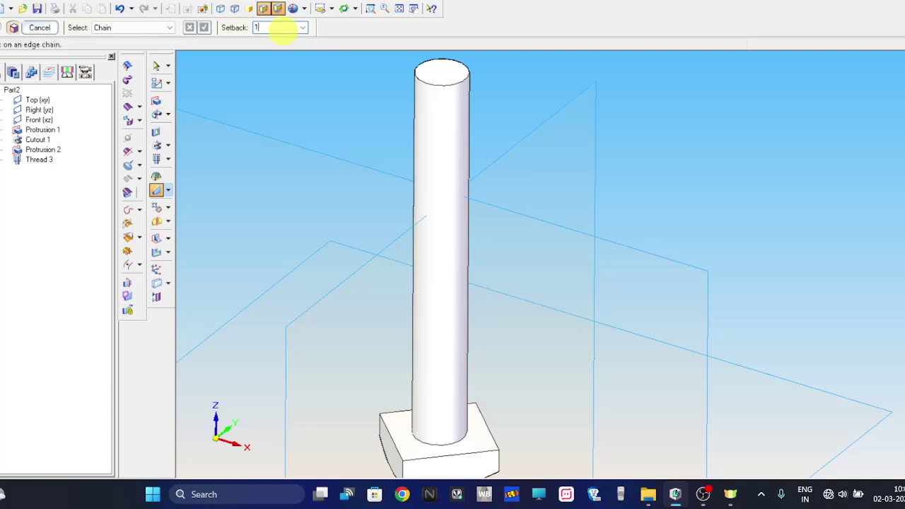
pyautogui.click(429, 87)
pyautogui.press('Return')
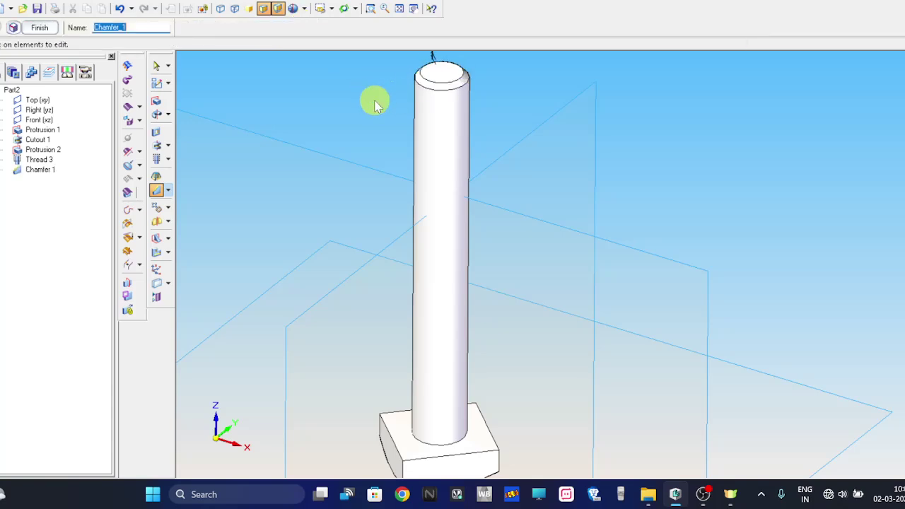
pyautogui.scroll(-2, 374, 100)
pyautogui.moveTo(370, 89); pyautogui.dragTo(364, 69, button='middle')
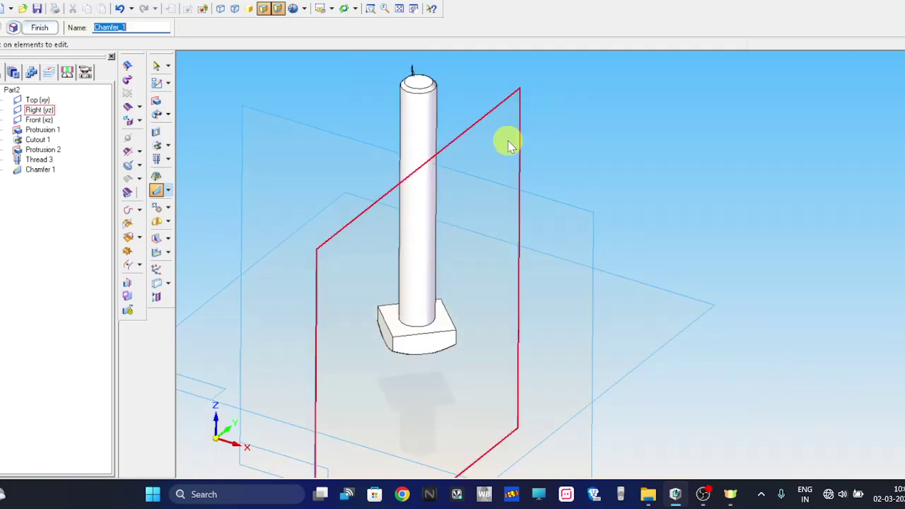
pyautogui.scroll(1, 511, 117)
pyautogui.moveTo(511, 116); pyautogui.dragTo(519, 99, button='middle')
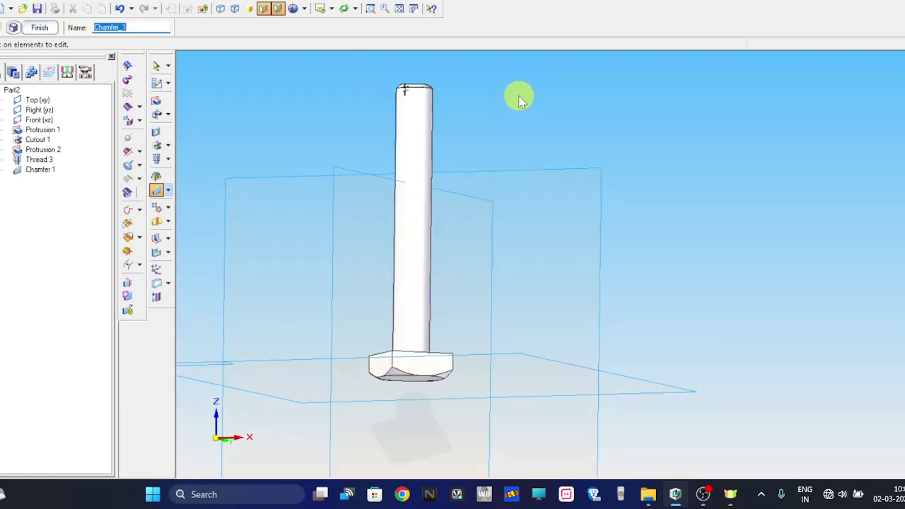
pyautogui.click(40, 27)
# Step: Set the part's Summary Title to 'bolt M10'
pyautogui.click(36, 9)
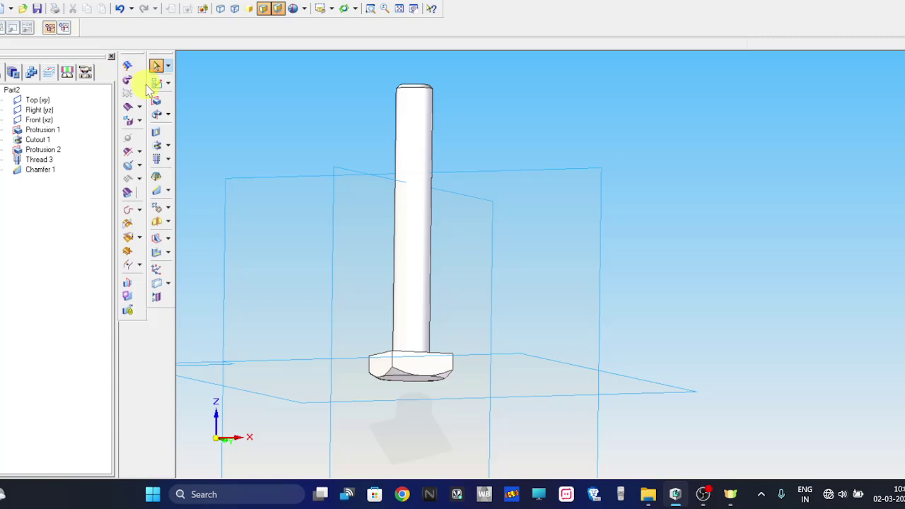
pyautogui.click(36, 8)
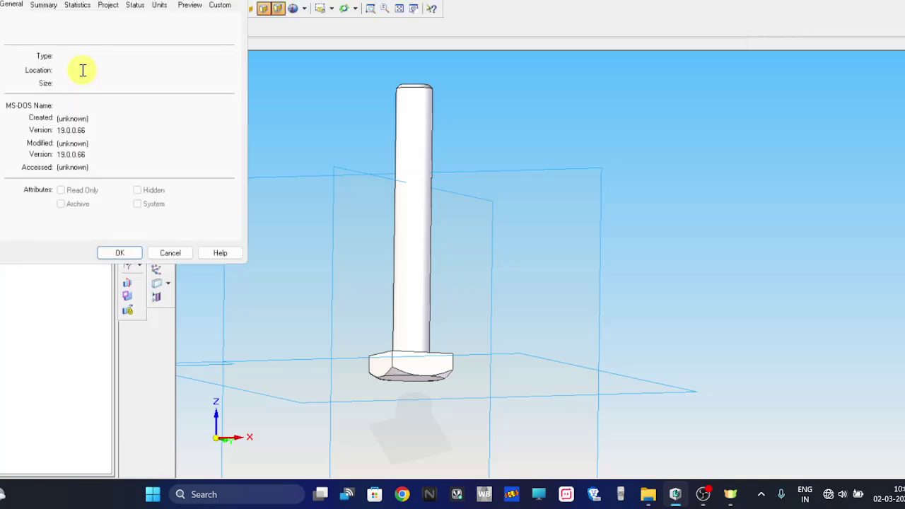
pyautogui.click(42, 5)
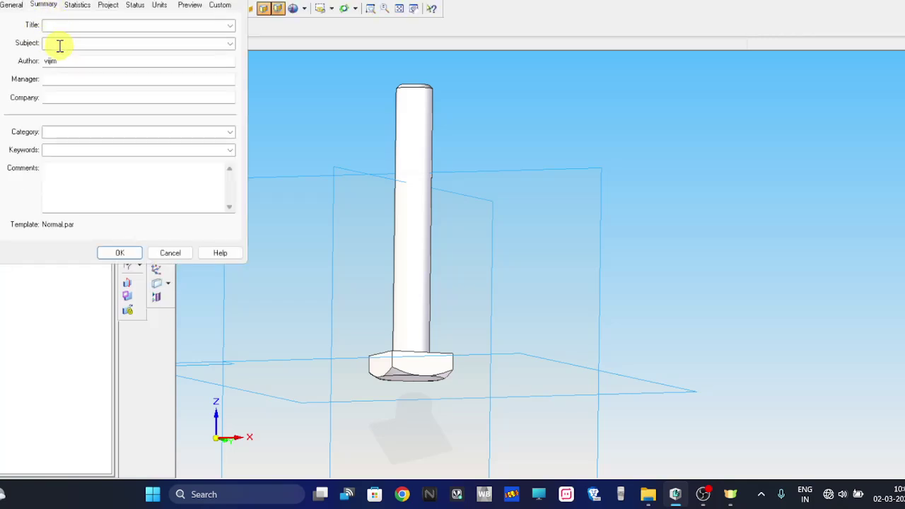
pyautogui.click(66, 26)
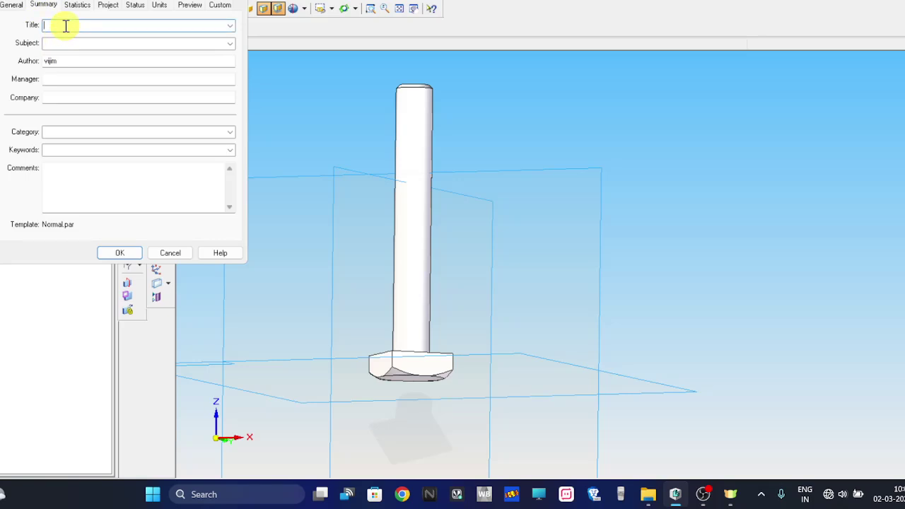
pyautogui.write('bol')
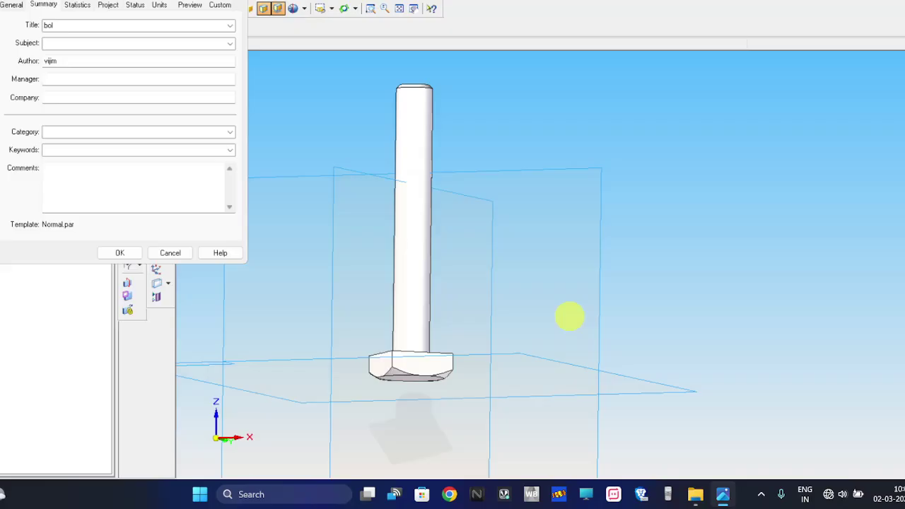
pyautogui.click(73, 24)
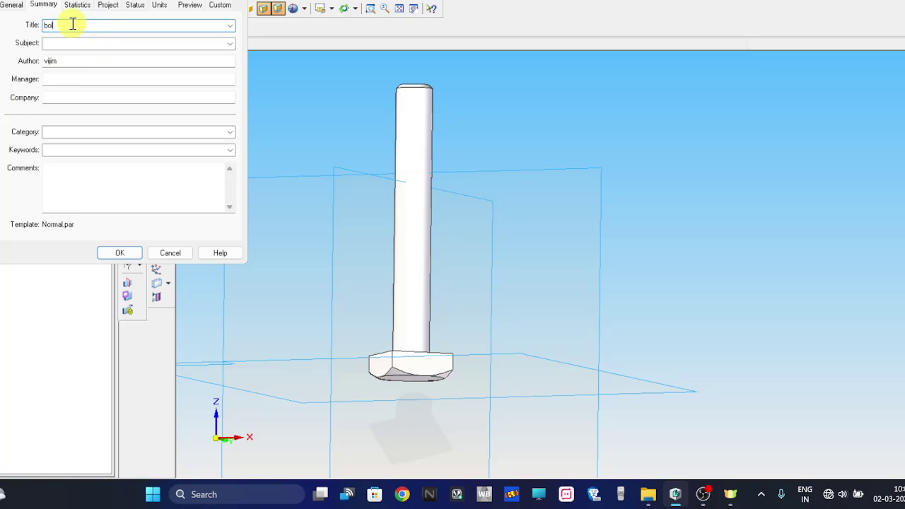
pyautogui.write('t M10')
pyautogui.moveTo(77, 25); pyautogui.dragTo(13, 34)
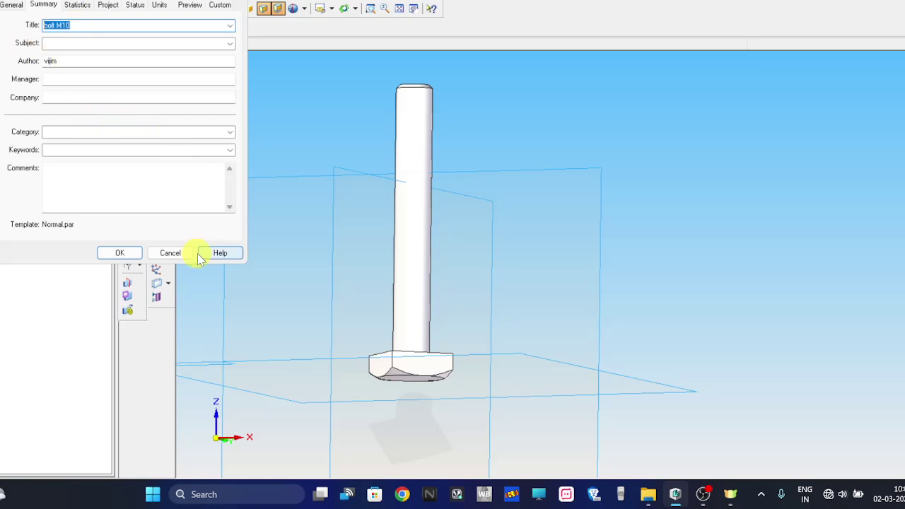
pyautogui.click(134, 257)
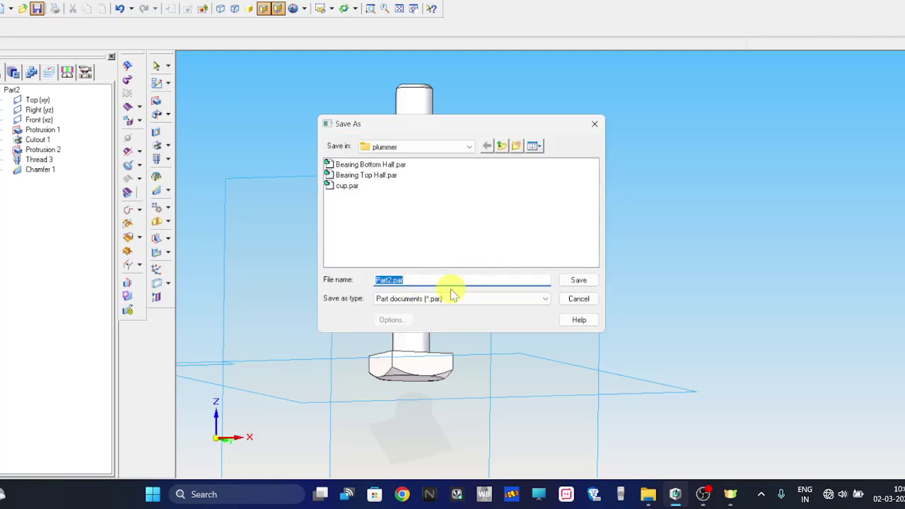
# Step: Save the part under the file name 'bolt M10'
pyautogui.moveTo(404, 290); pyautogui.dragTo(303, 284)
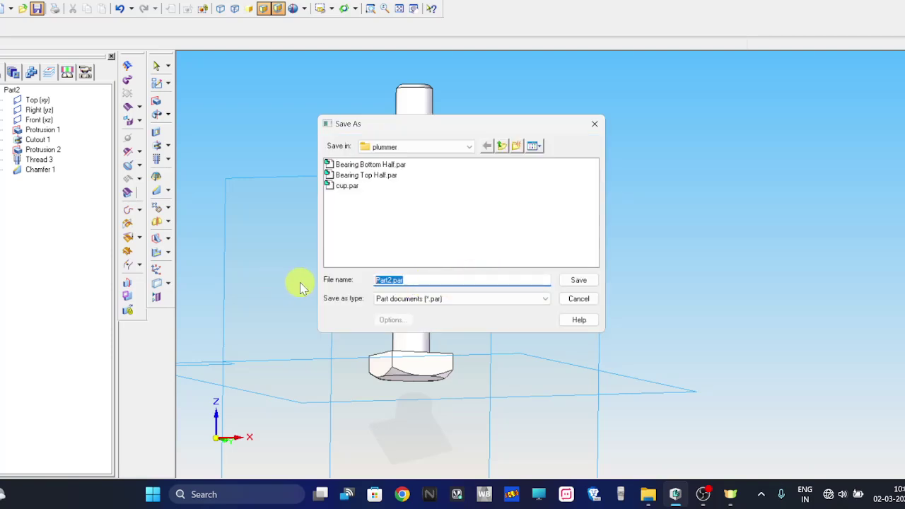
pyautogui.write('bolt M10')
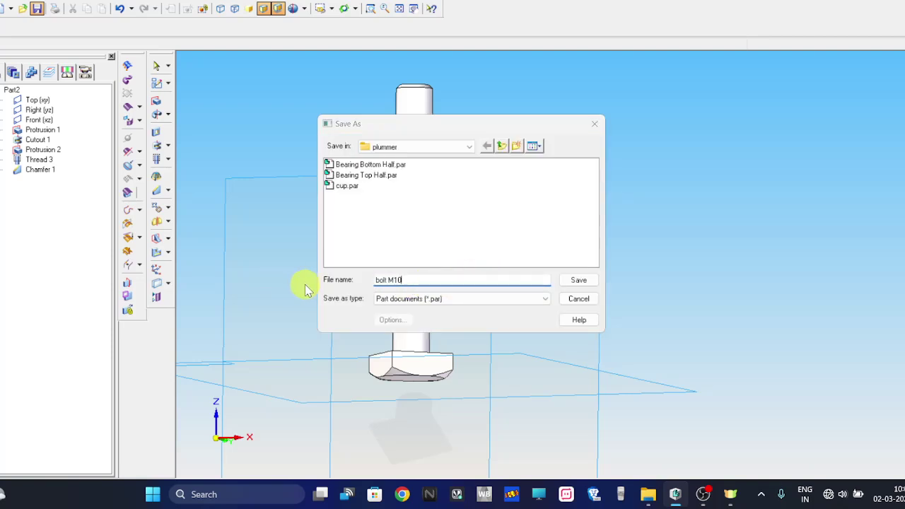
pyautogui.click(588, 283)
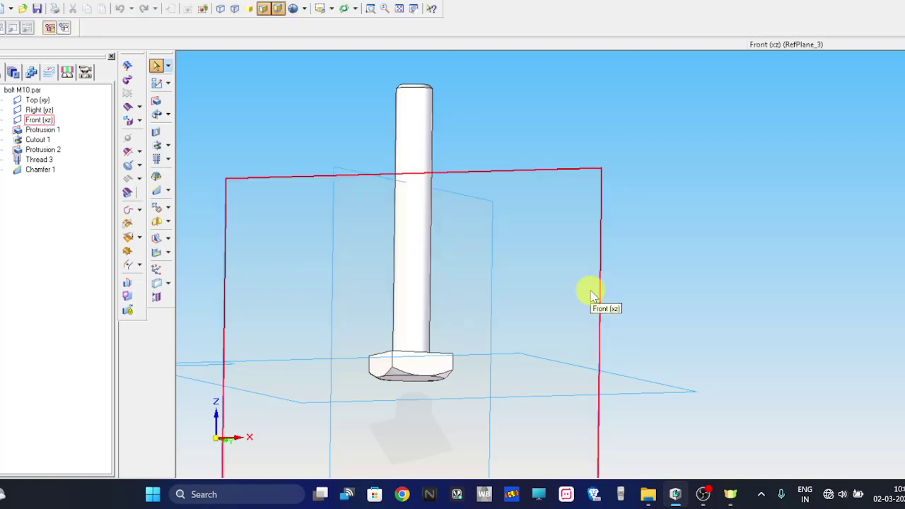
pyautogui.moveTo(490, 165); pyautogui.dragTo(458, 145, button='middle')
pyautogui.hotkey('ctrl', 'f')
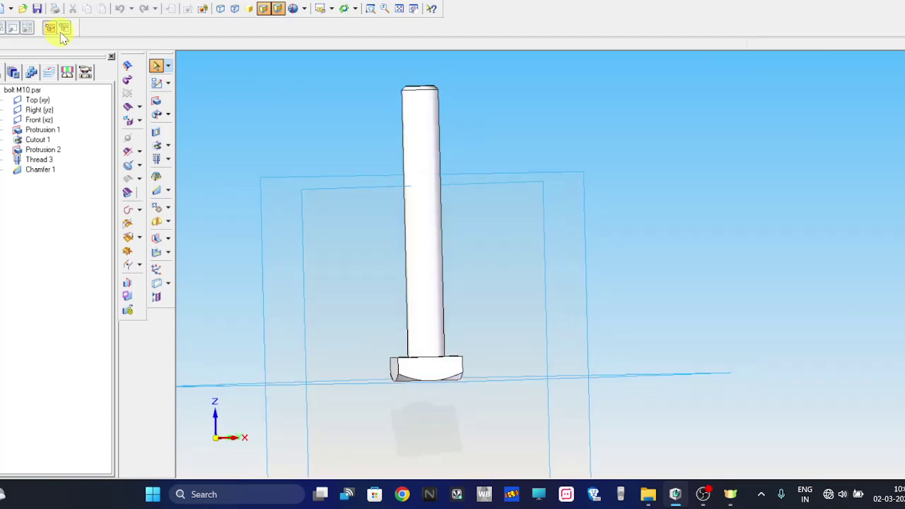
# Step: Create a drawing from the bolt model using the 'front' named view
pyautogui.click(12, 6)
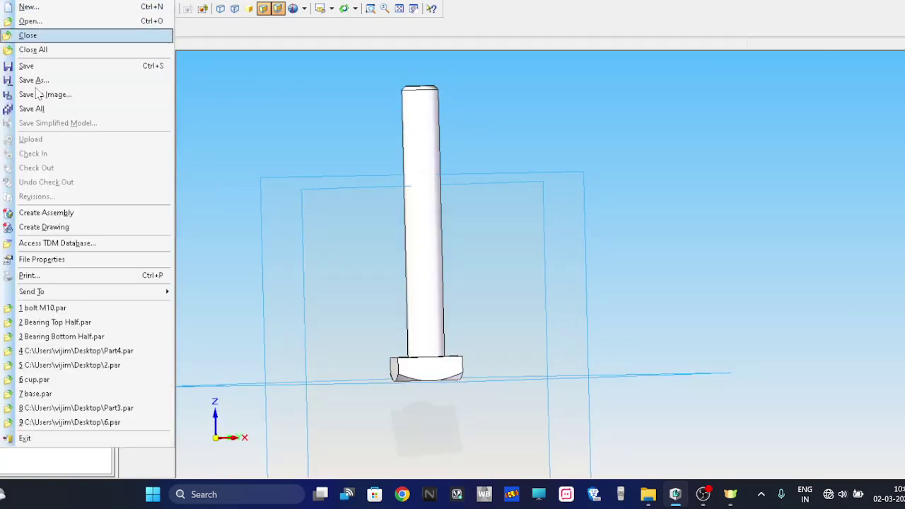
pyautogui.click(82, 227)
pyautogui.click(467, 258)
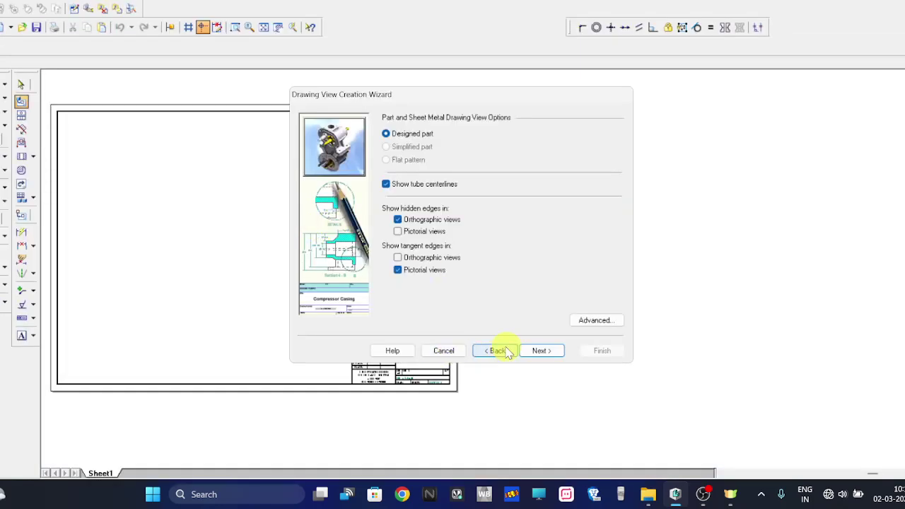
pyautogui.click(536, 349)
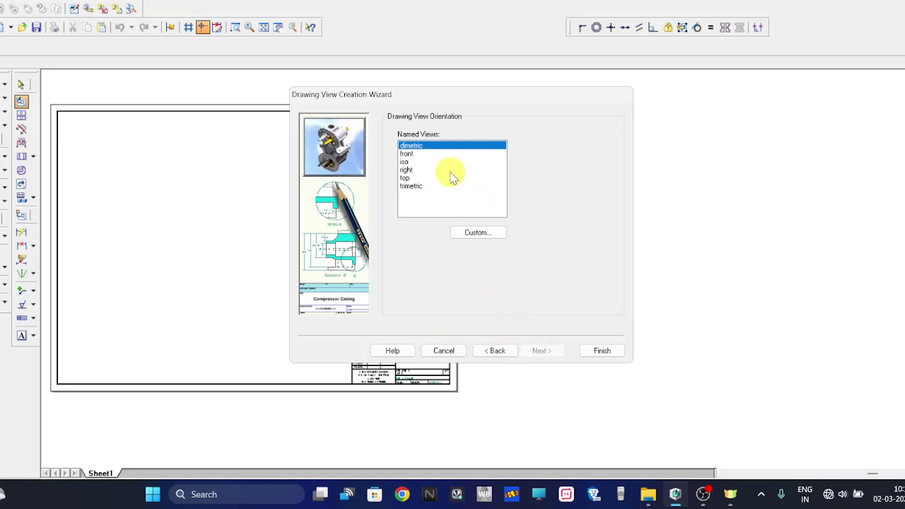
pyautogui.click(406, 154)
pyautogui.click(542, 351)
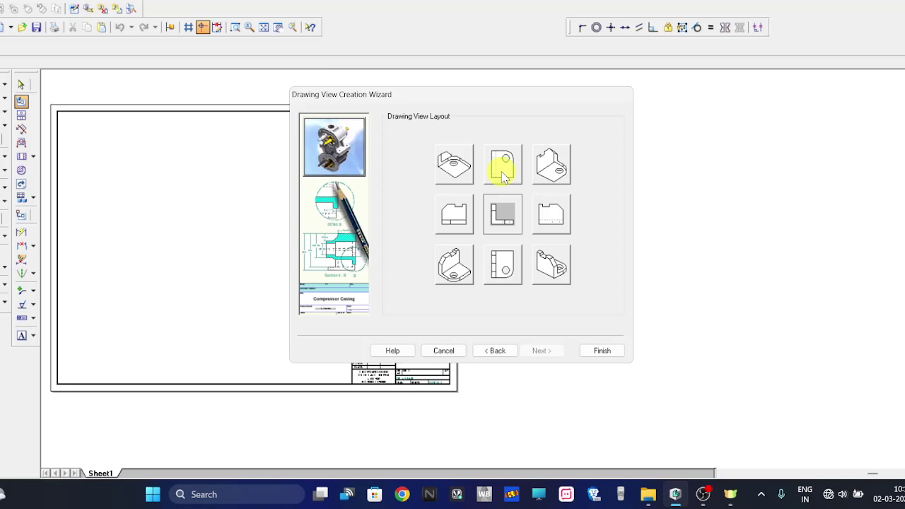
pyautogui.click(601, 351)
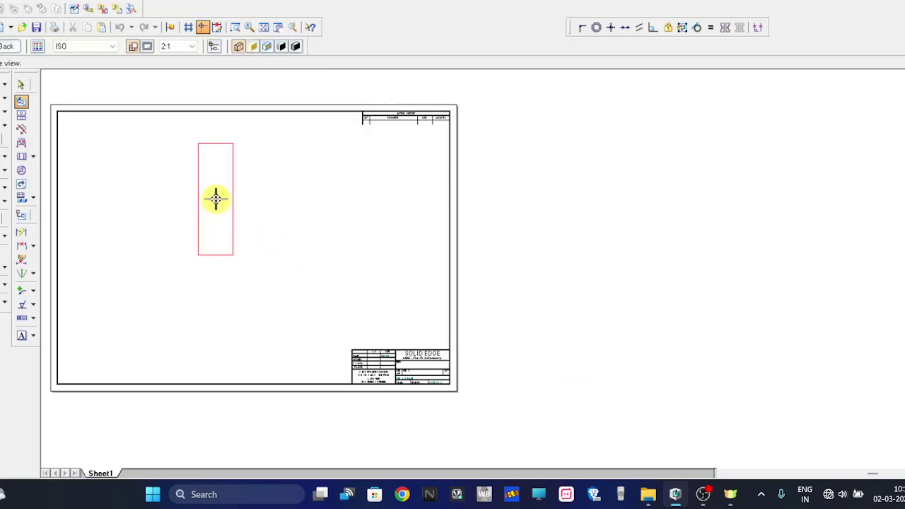
# Step: Place the bolt's front view on the sheet, then close the drawing window
pyautogui.click(216, 219)
pyautogui.scroll(3, 283, 263)
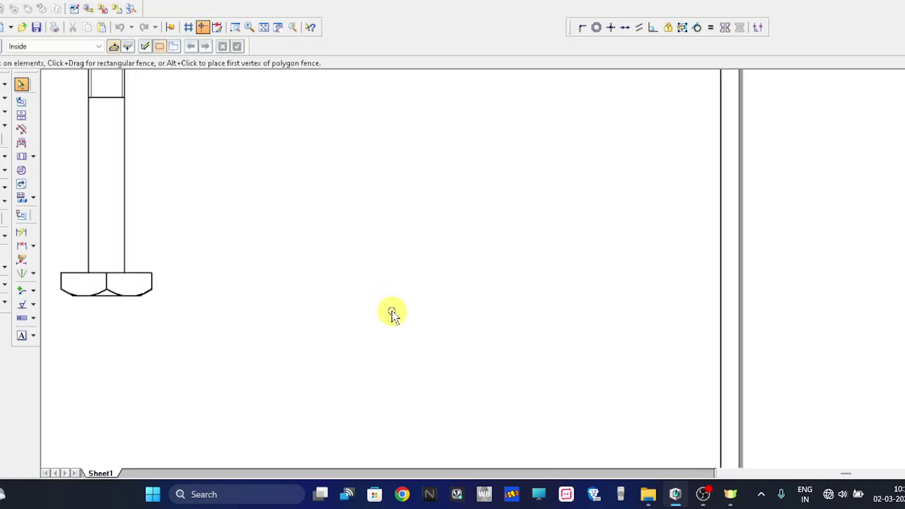
pyautogui.moveTo(145, 180); pyautogui.dragTo(252, 323, button='middle')
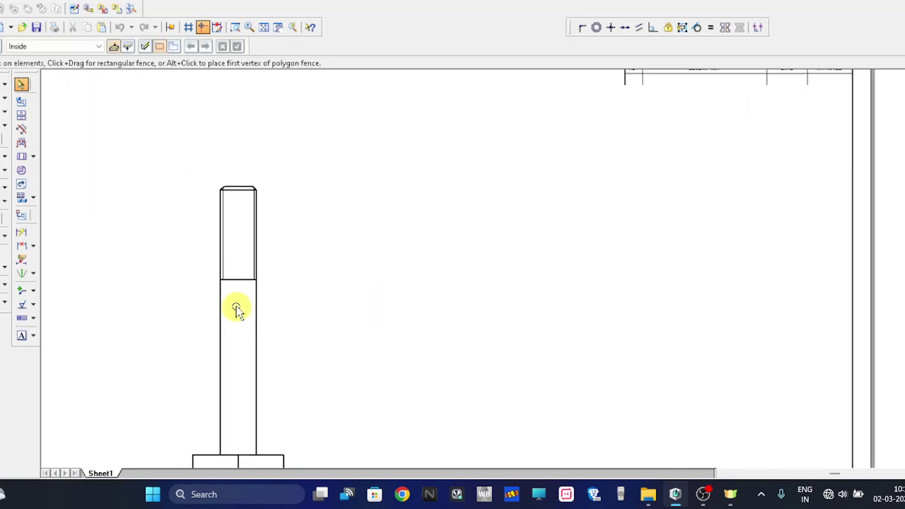
pyautogui.scroll(2, 250, 329)
pyautogui.click(212, 209)
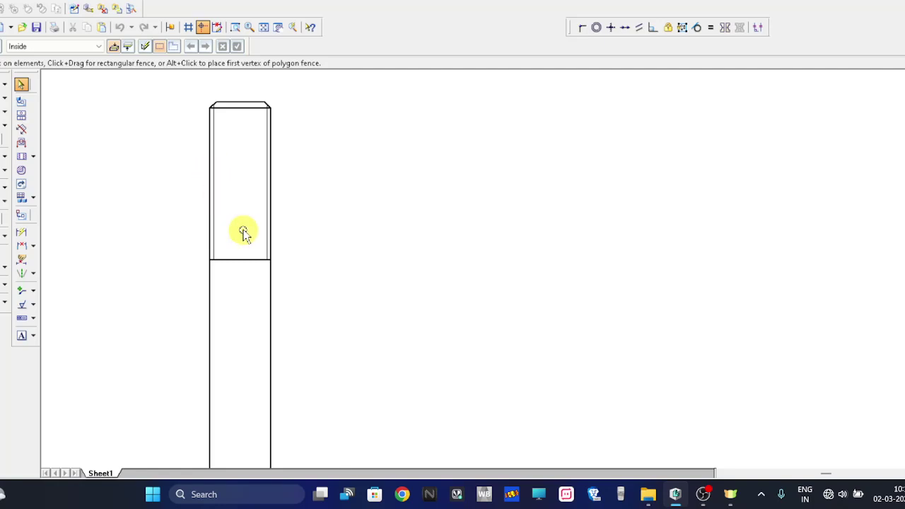
pyautogui.scroll(1, 244, 232)
pyautogui.scroll(-2, 249, 226)
pyautogui.scroll(-2, 249, 225)
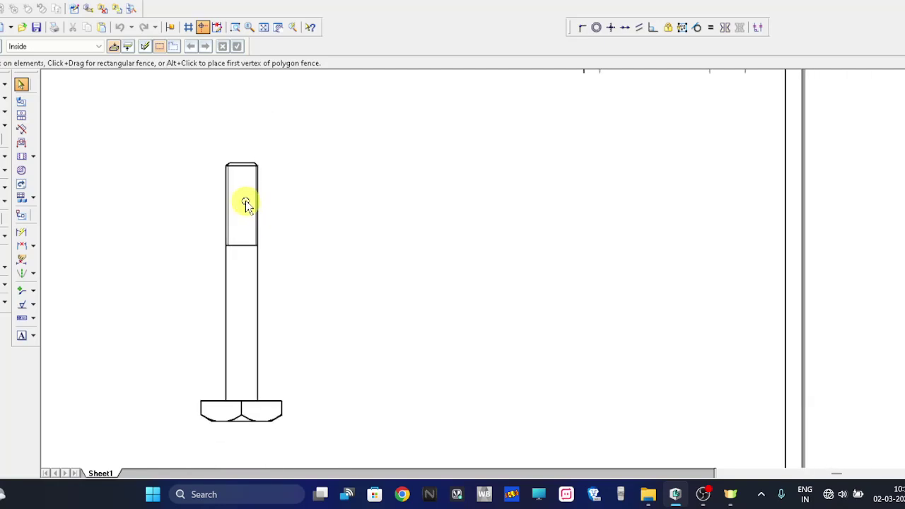
pyautogui.hotkey('alt', 'F4')
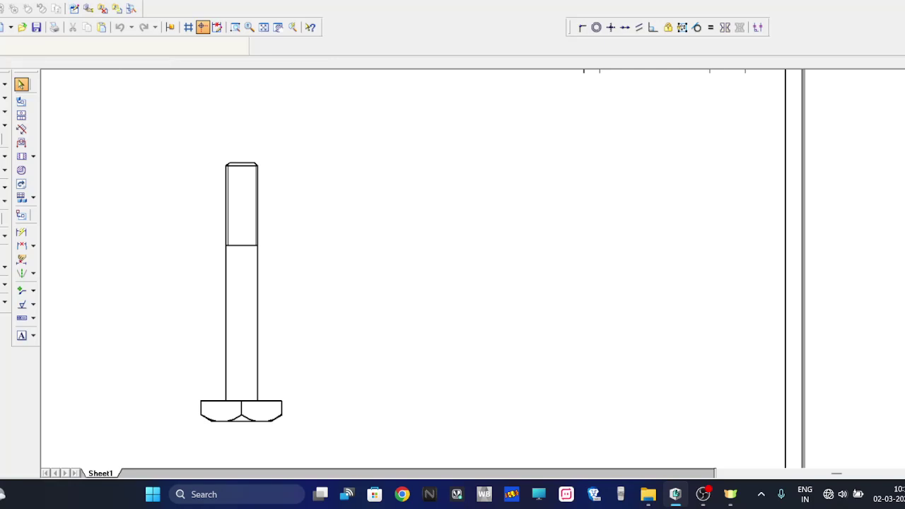
# Step: Discard the drawing without saving and show the bolt M10 part in isometric view
pyautogui.press('Return')
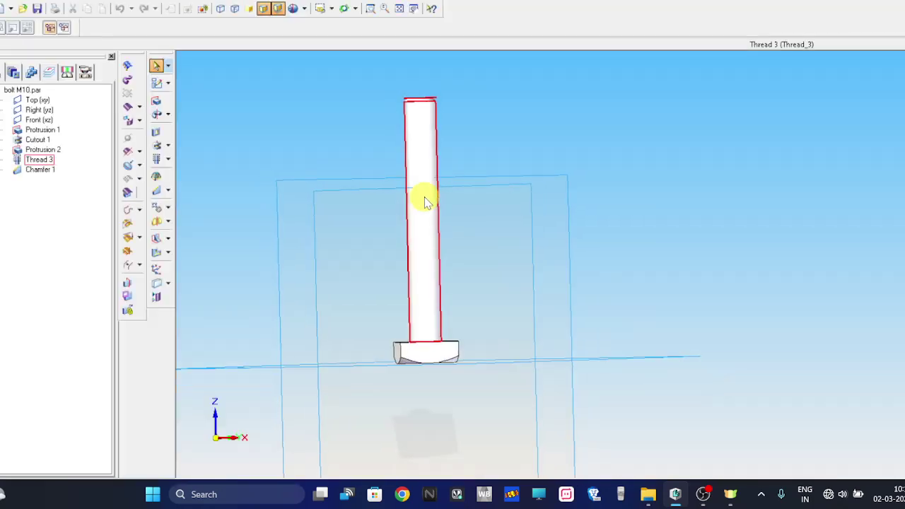
pyautogui.hotkey('ctrl', 'i')
pyautogui.moveTo(457, 134); pyautogui.dragTo(393, 162, button='middle')
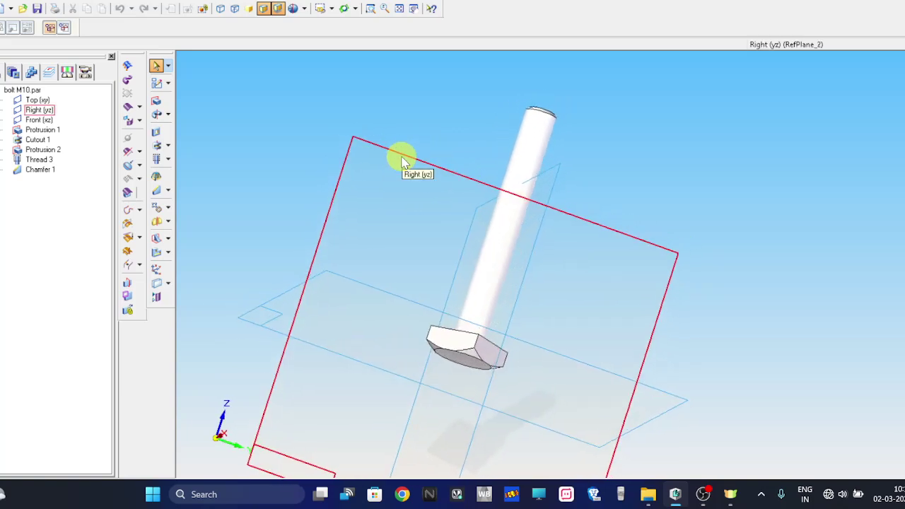